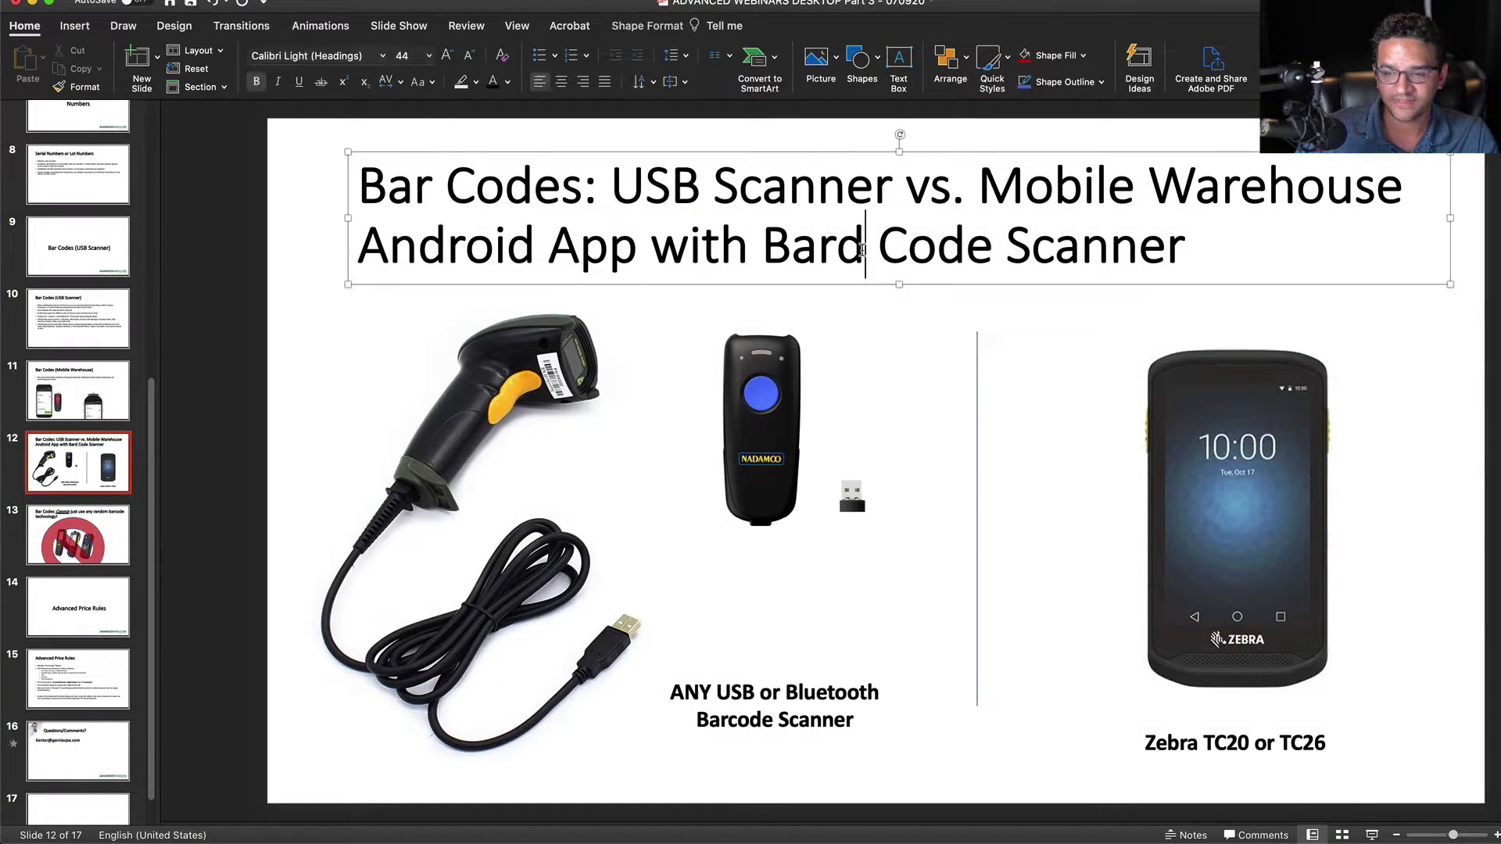
Delete the stray 'd' so the slide title reads 'Bar Code Scanner'.
{"action": "key", "text": "BackSpace"}
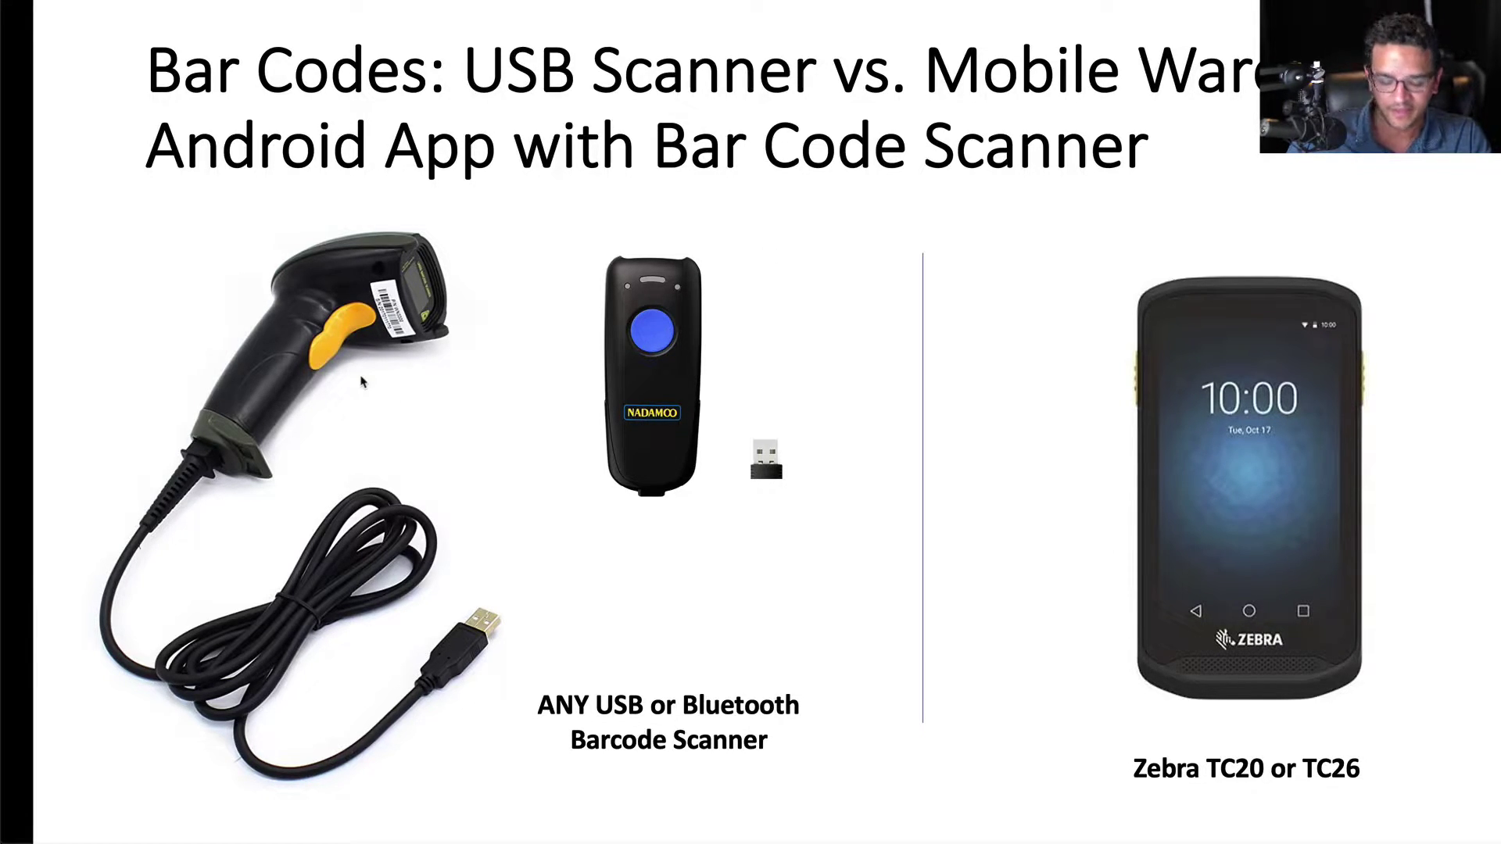
{"action": "key", "text": "Right"}
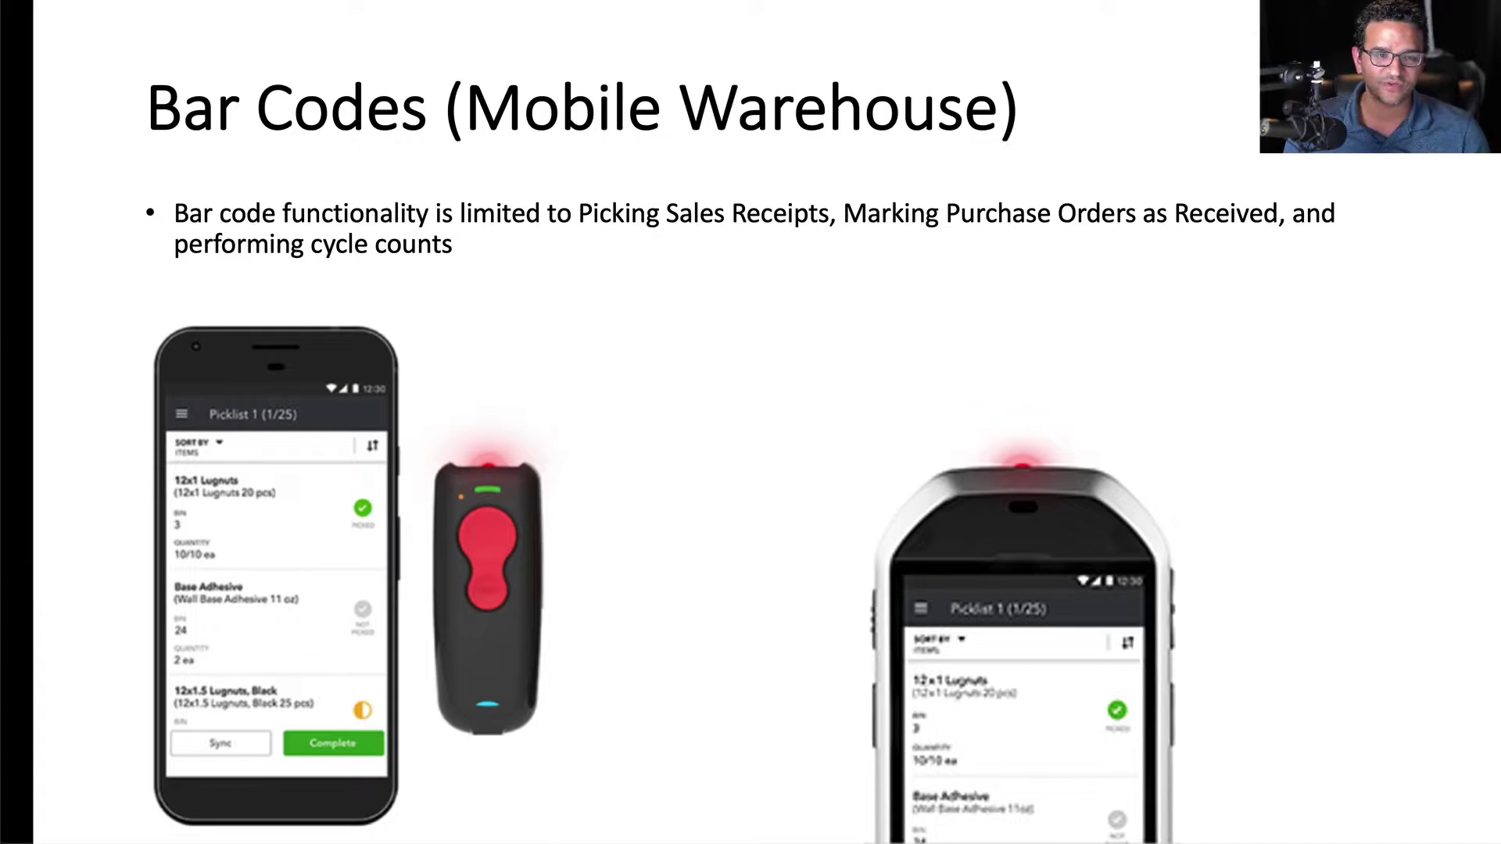
Advance to the slide warning against using just any barcode technology.
{"action": "key", "text": "Right"}
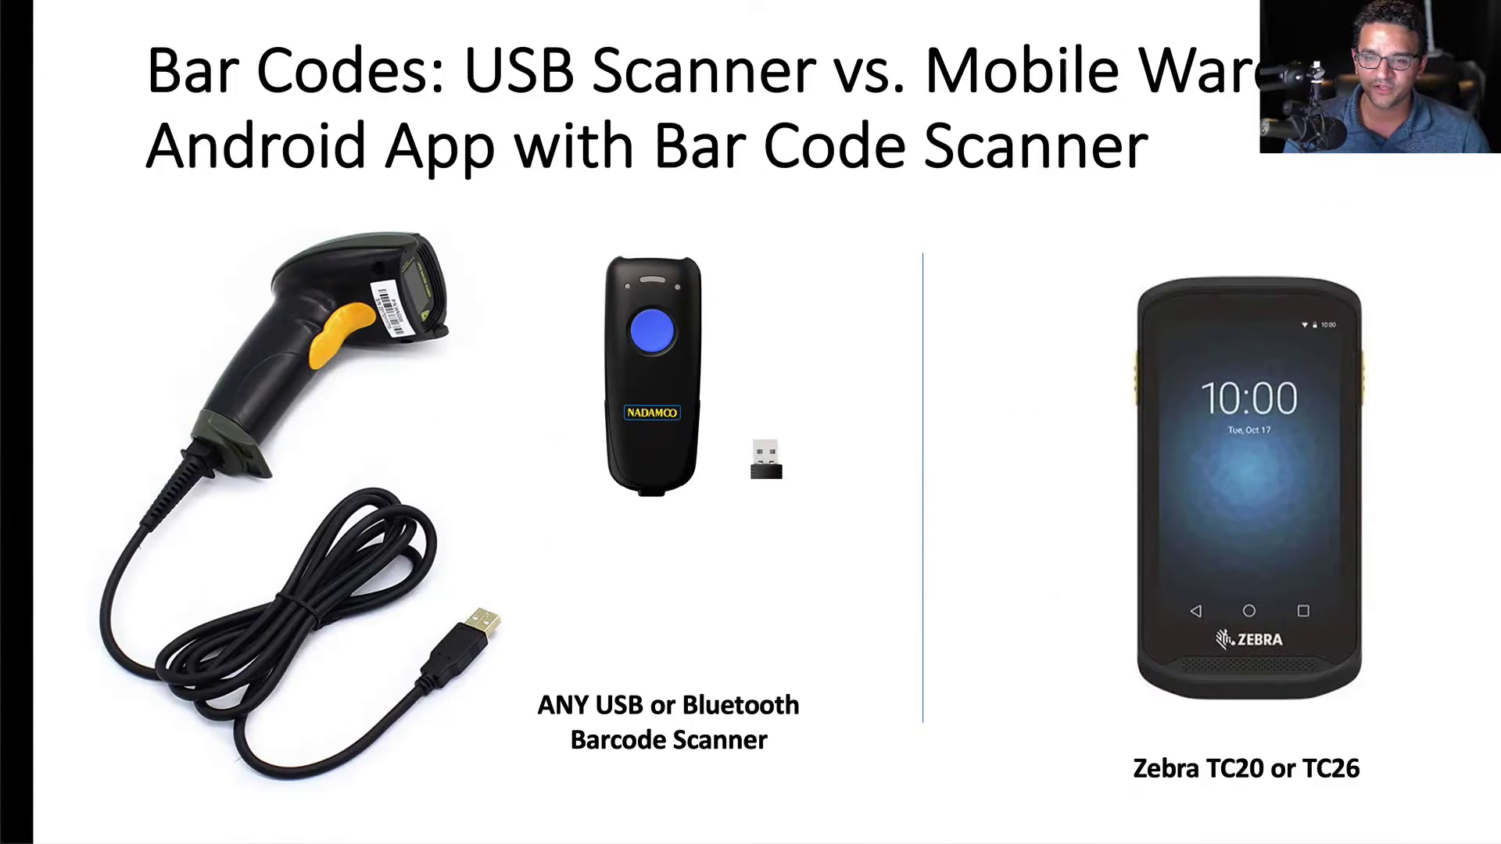
{"action": "key", "text": "Right"}
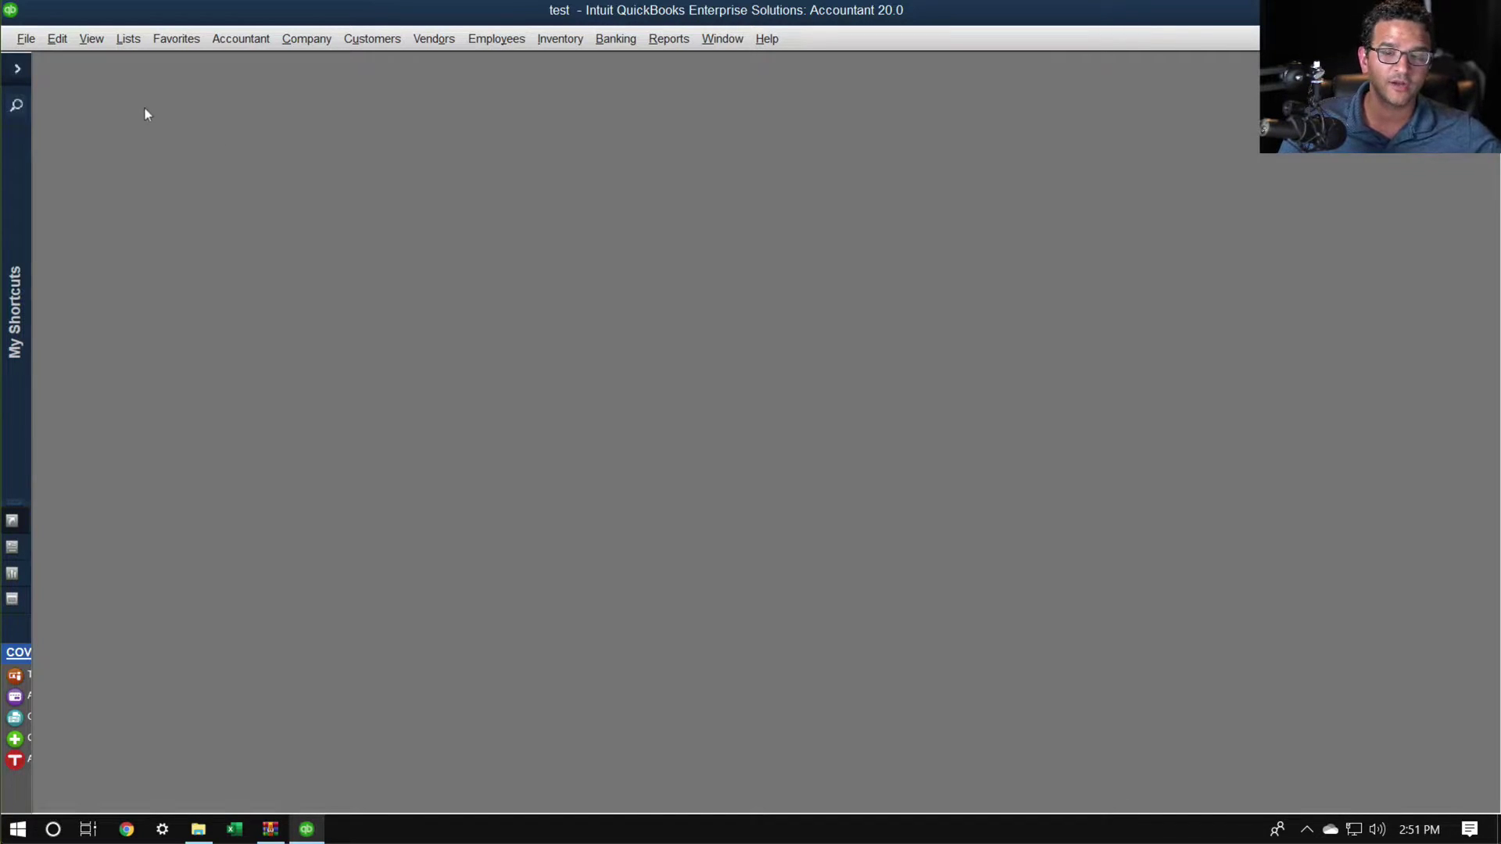
In Items & Inventory preferences, keep barcode scanner support turned on.
{"action": "left_click", "coordinate": [57, 40]}
{"action": "left_click", "coordinate": [138, 308]}
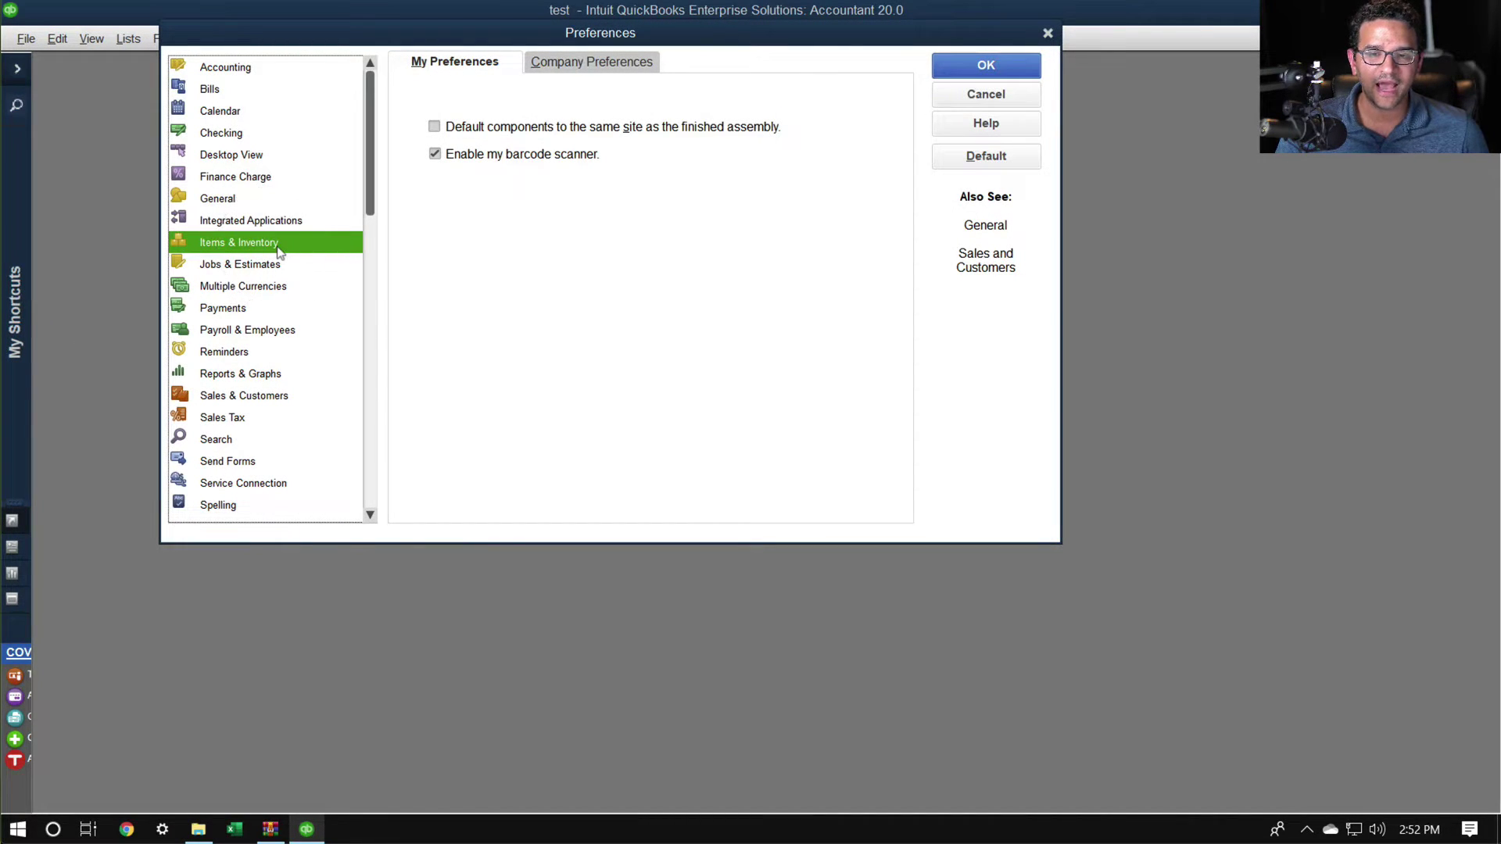
{"action": "left_click", "coordinate": [278, 248]}
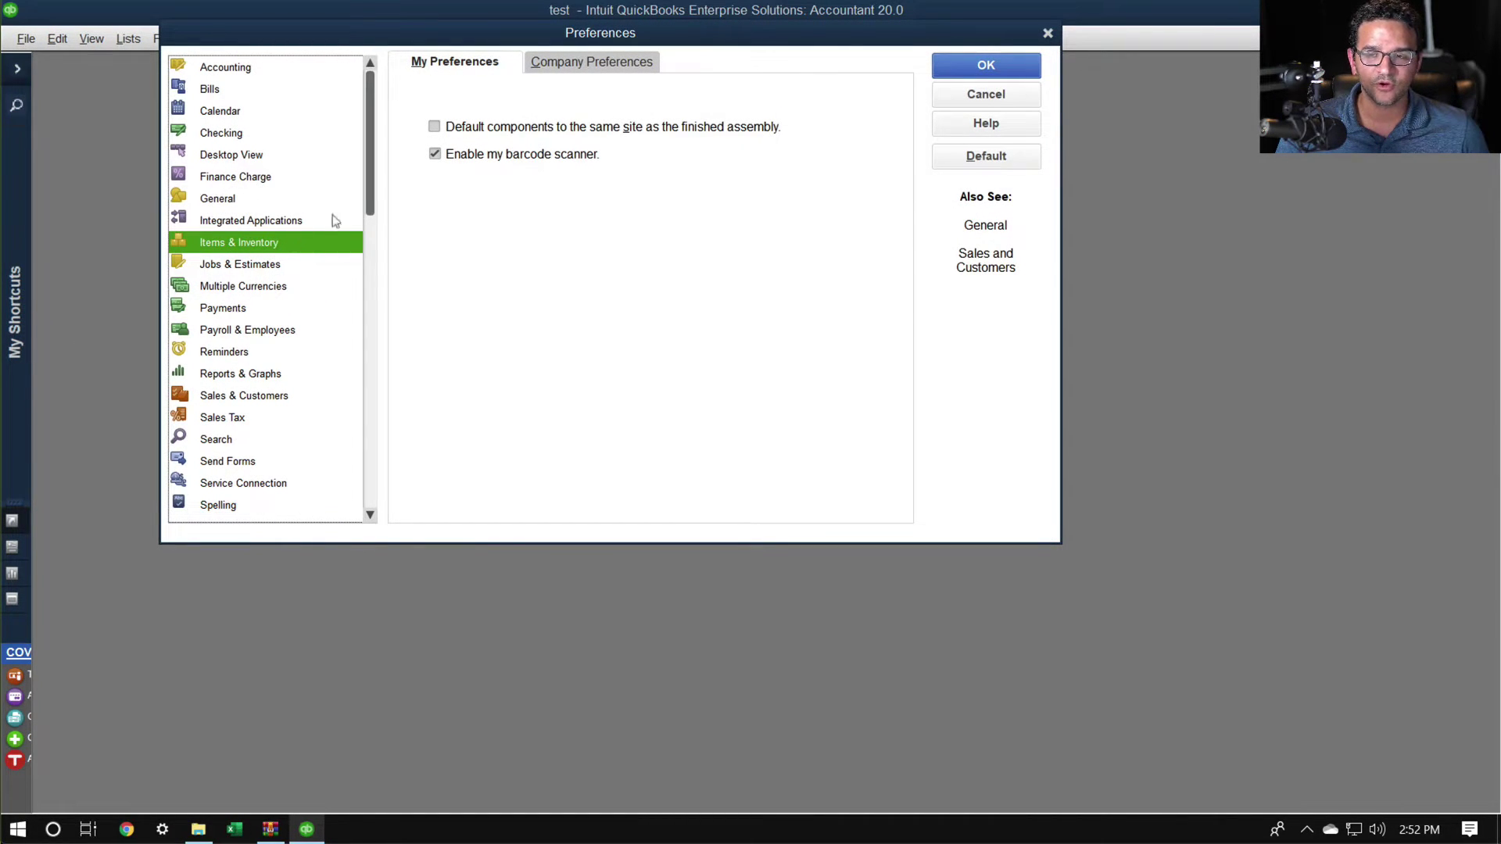
{"action": "left_click", "coordinate": [490, 155]}
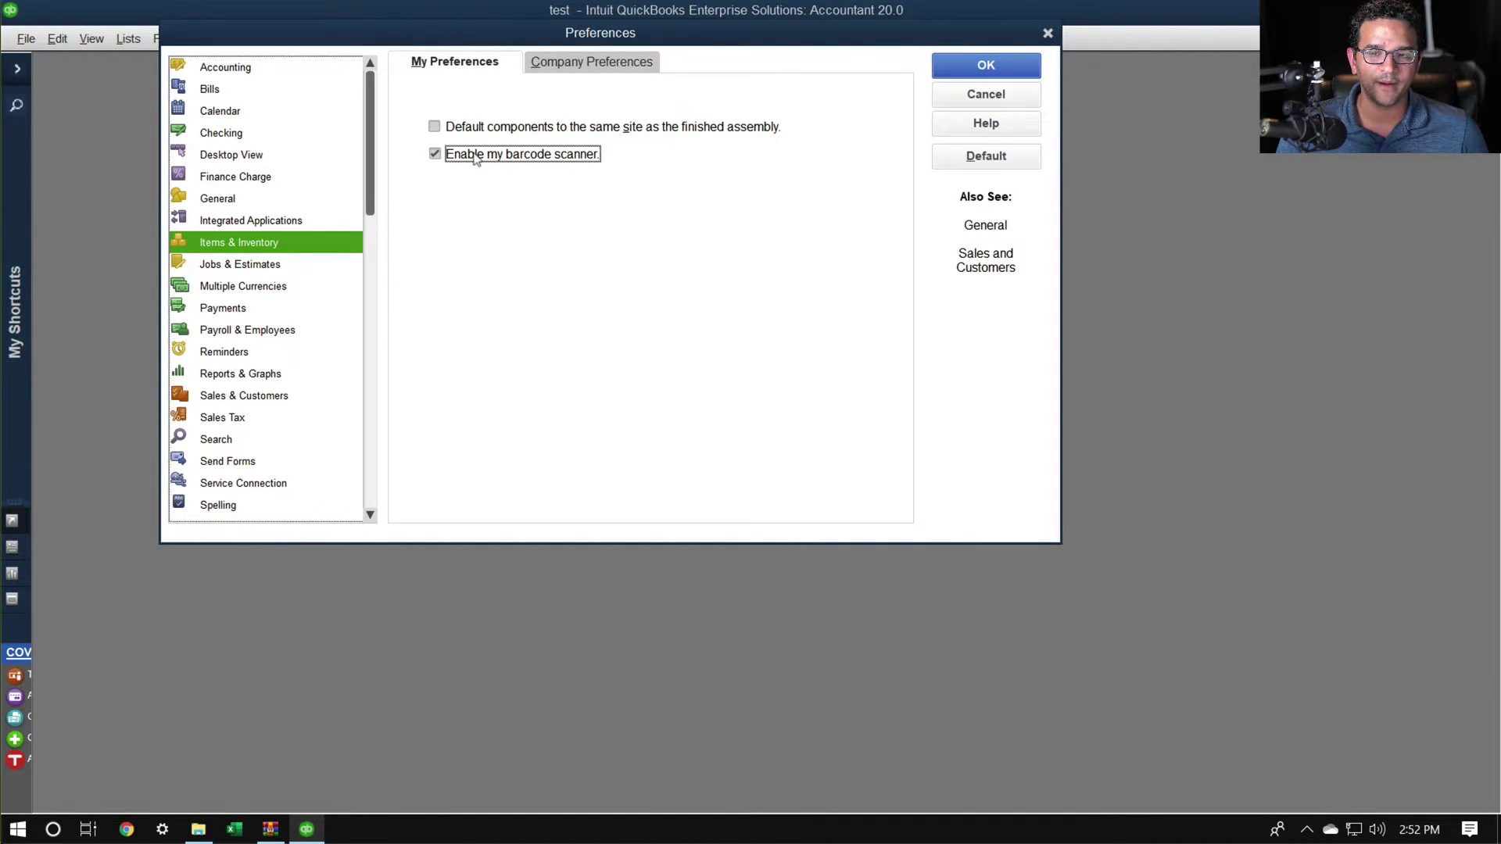
{"action": "left_click", "coordinate": [474, 154]}
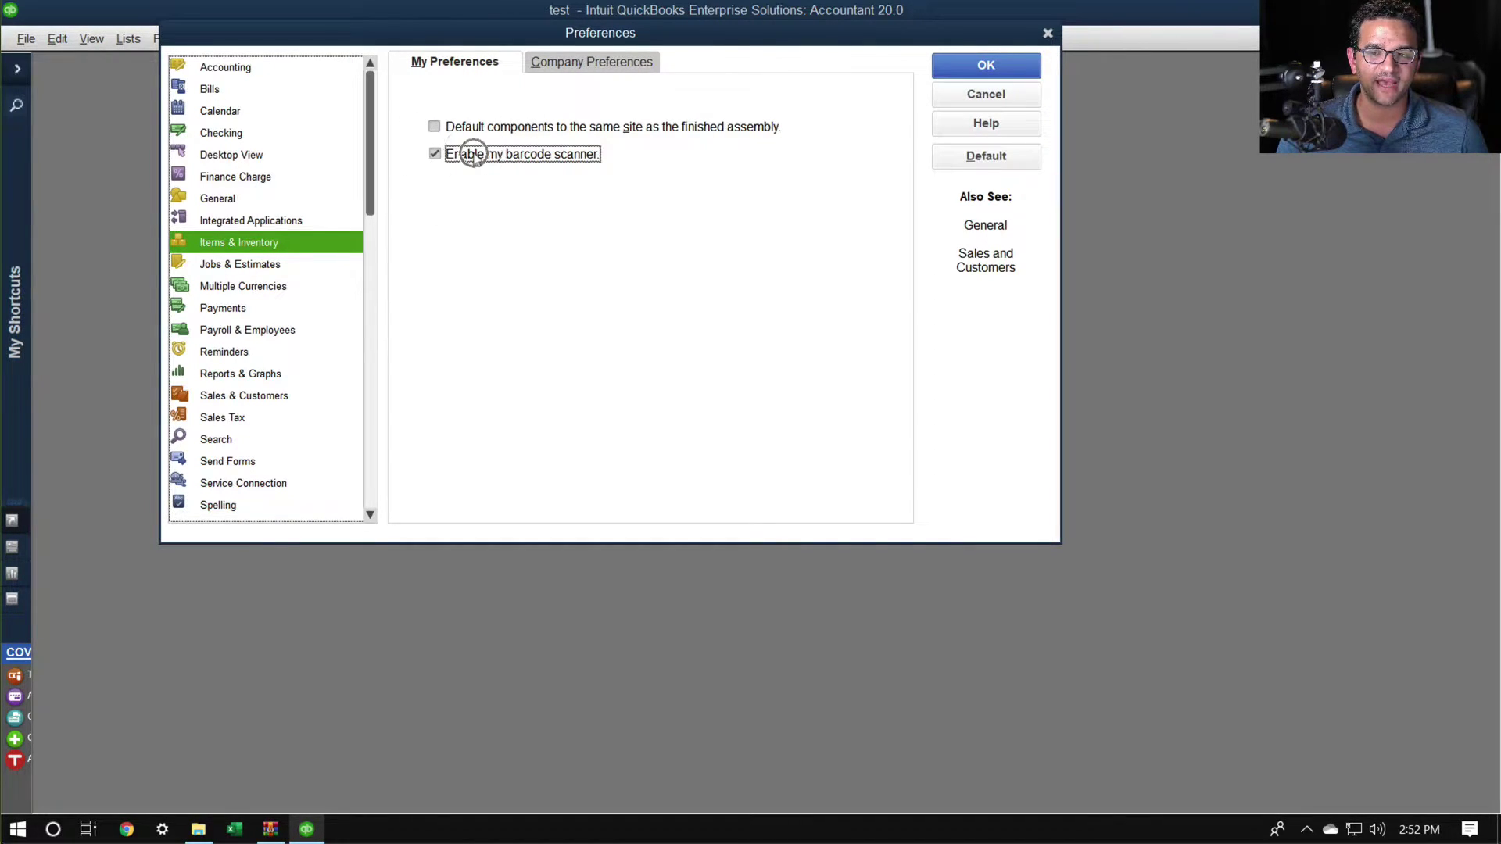
Check Enable Barcodes in the company's Advanced Inventory Settings and save the preferences.
{"action": "left_click", "coordinate": [594, 62]}
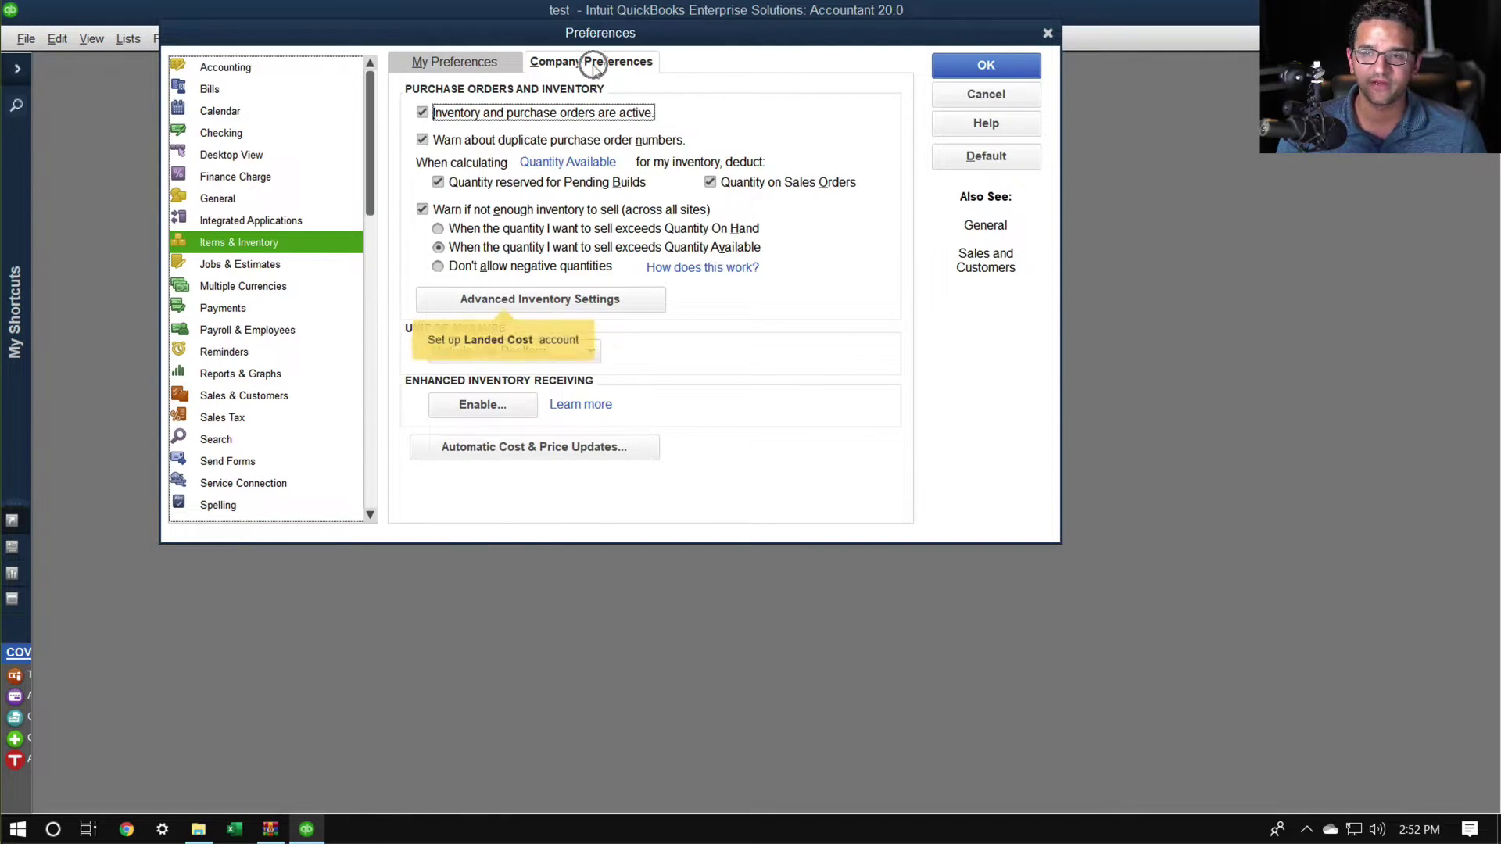
{"action": "left_click", "coordinate": [528, 301]}
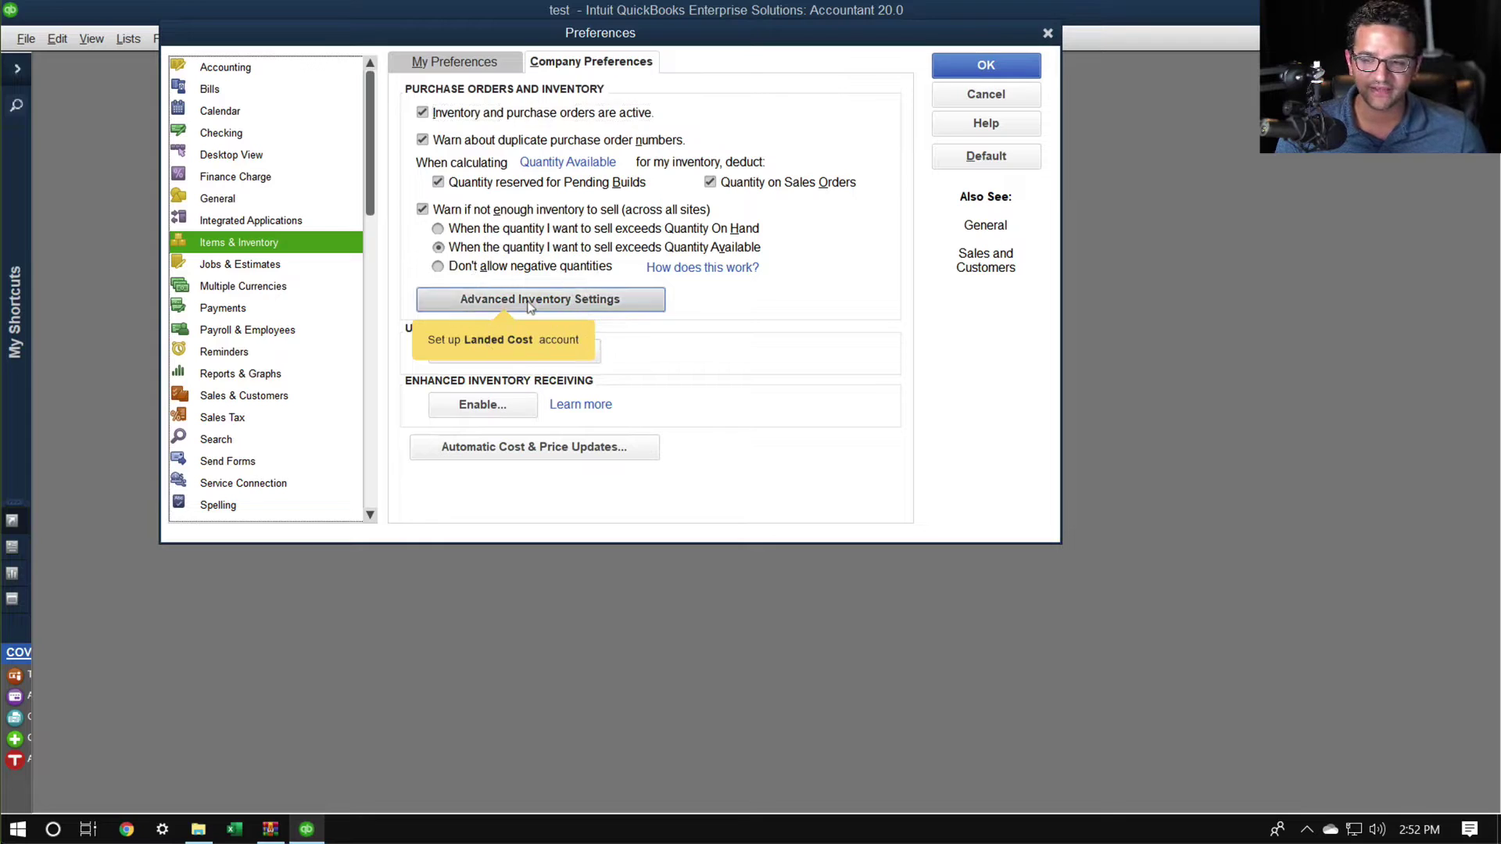
{"action": "left_click", "coordinate": [577, 68]}
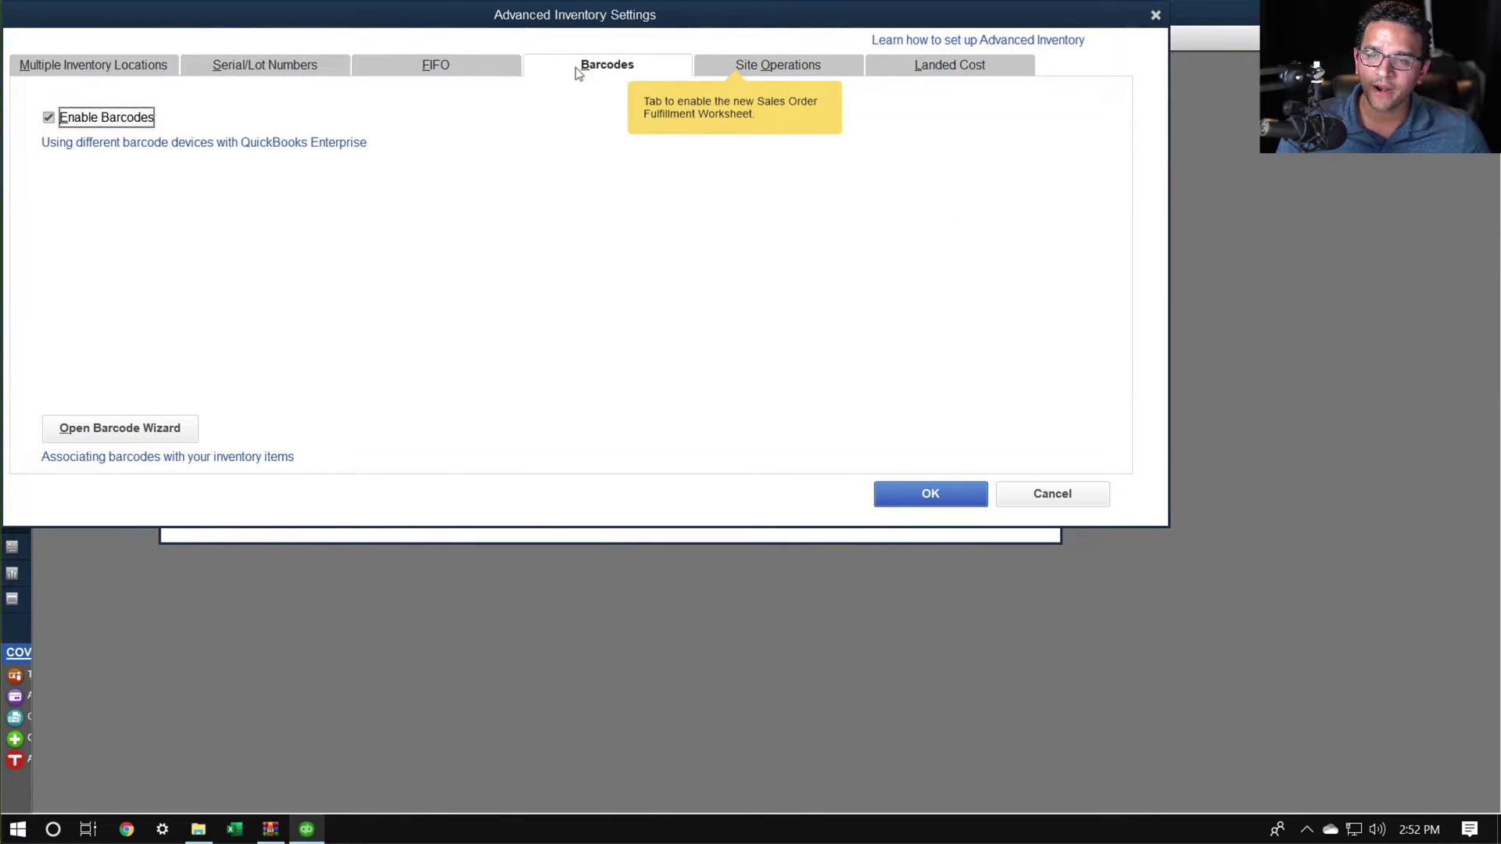
{"action": "left_click", "coordinate": [127, 119]}
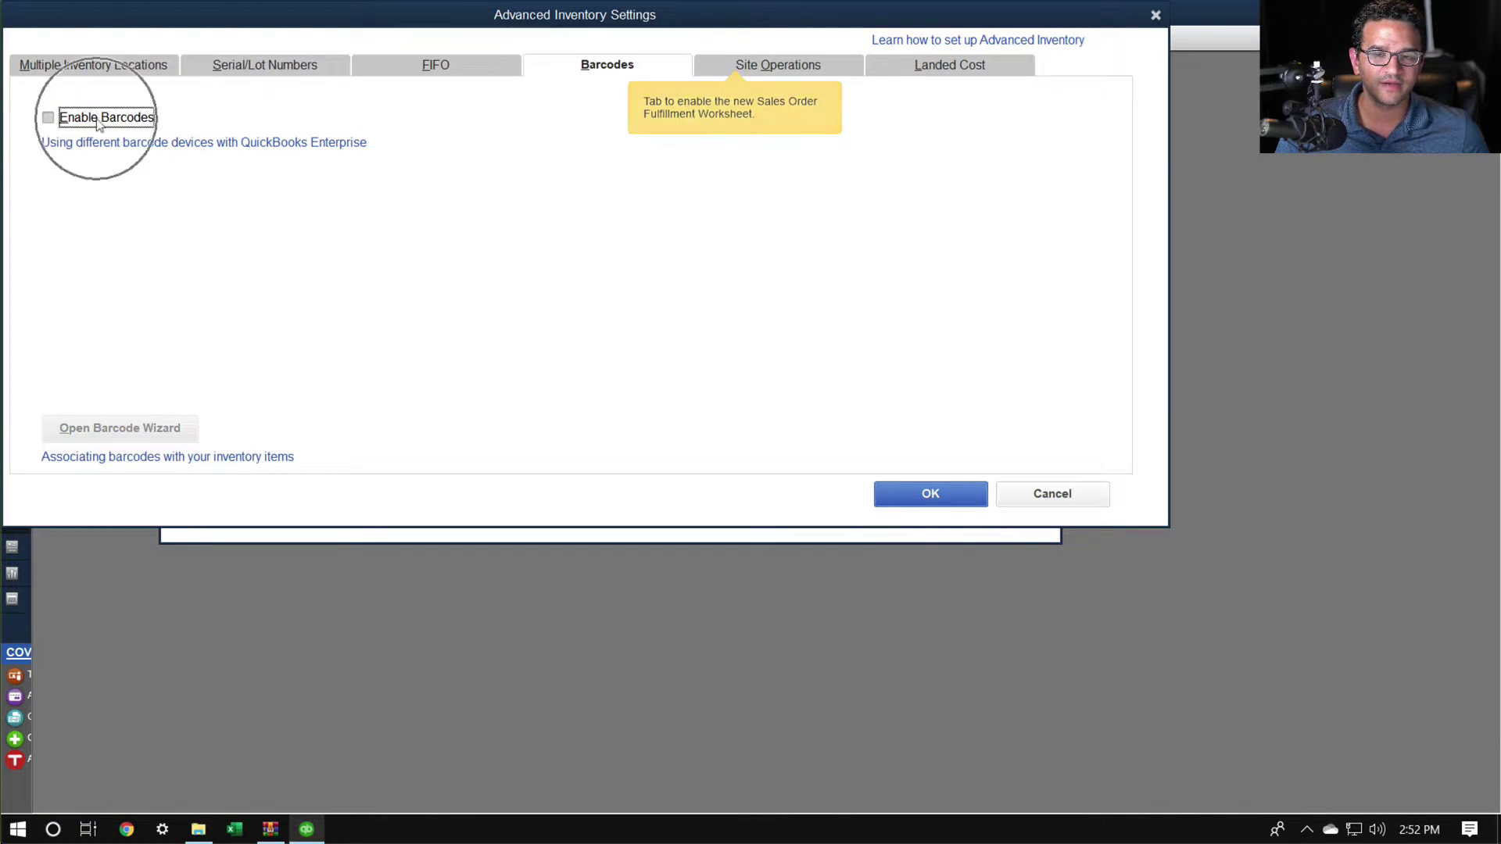
{"action": "left_click", "coordinate": [903, 494]}
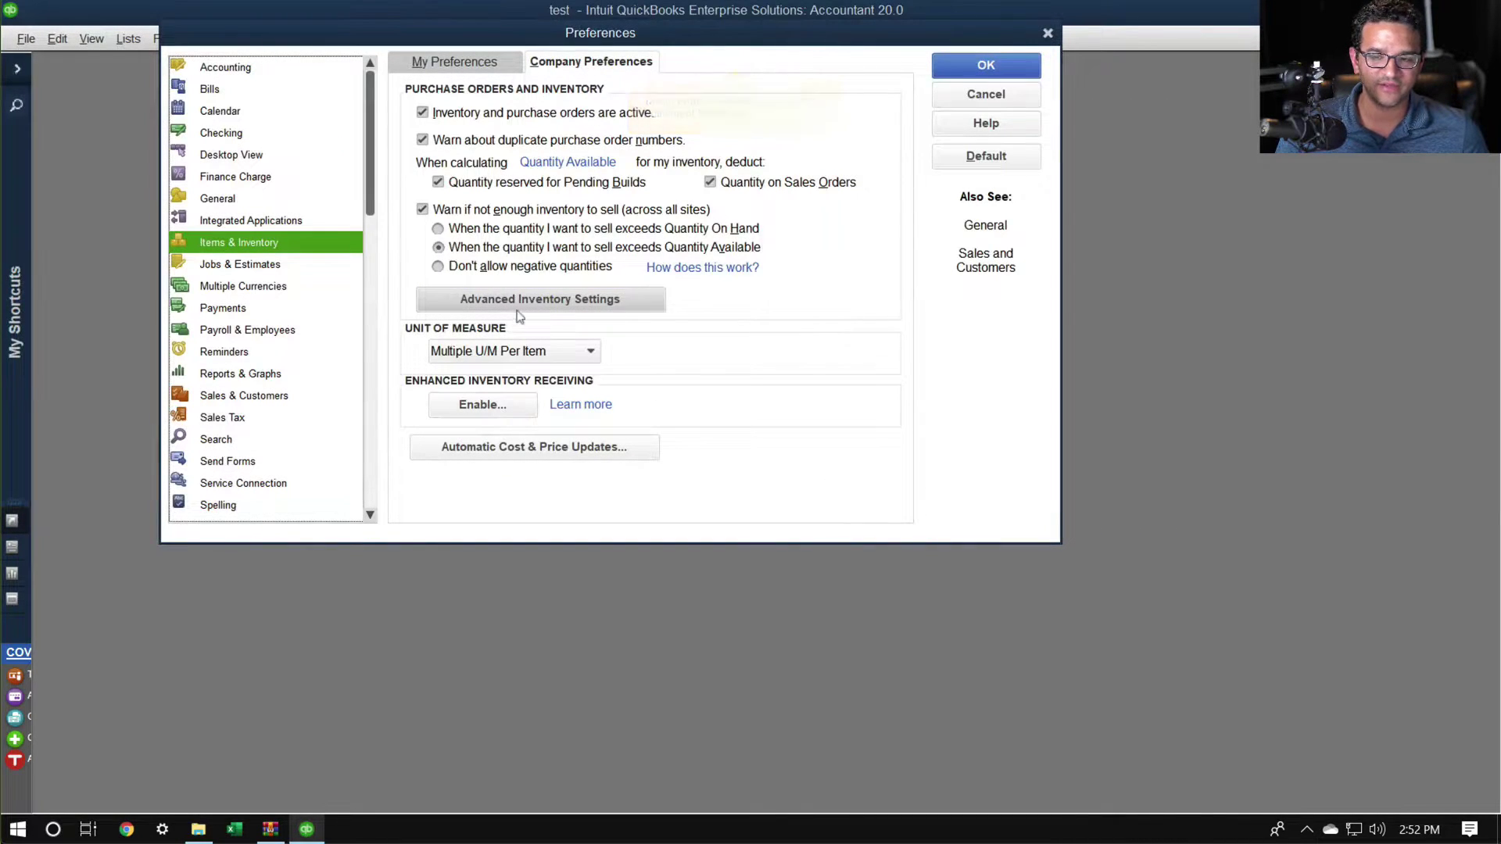
{"action": "left_click", "coordinate": [523, 302]}
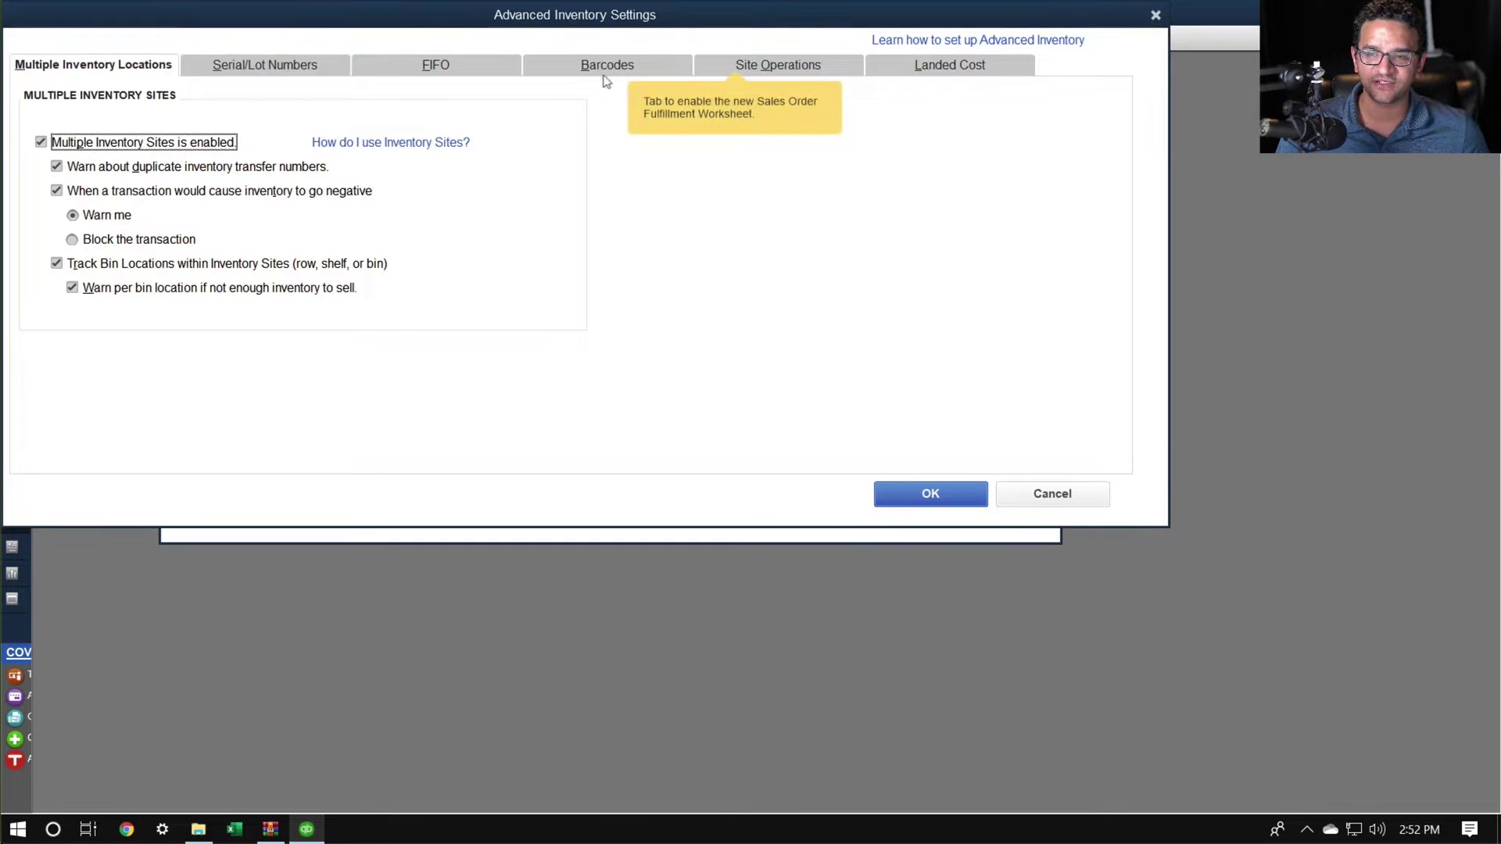
{"action": "left_click", "coordinate": [606, 68]}
{"action": "left_click", "coordinate": [106, 119]}
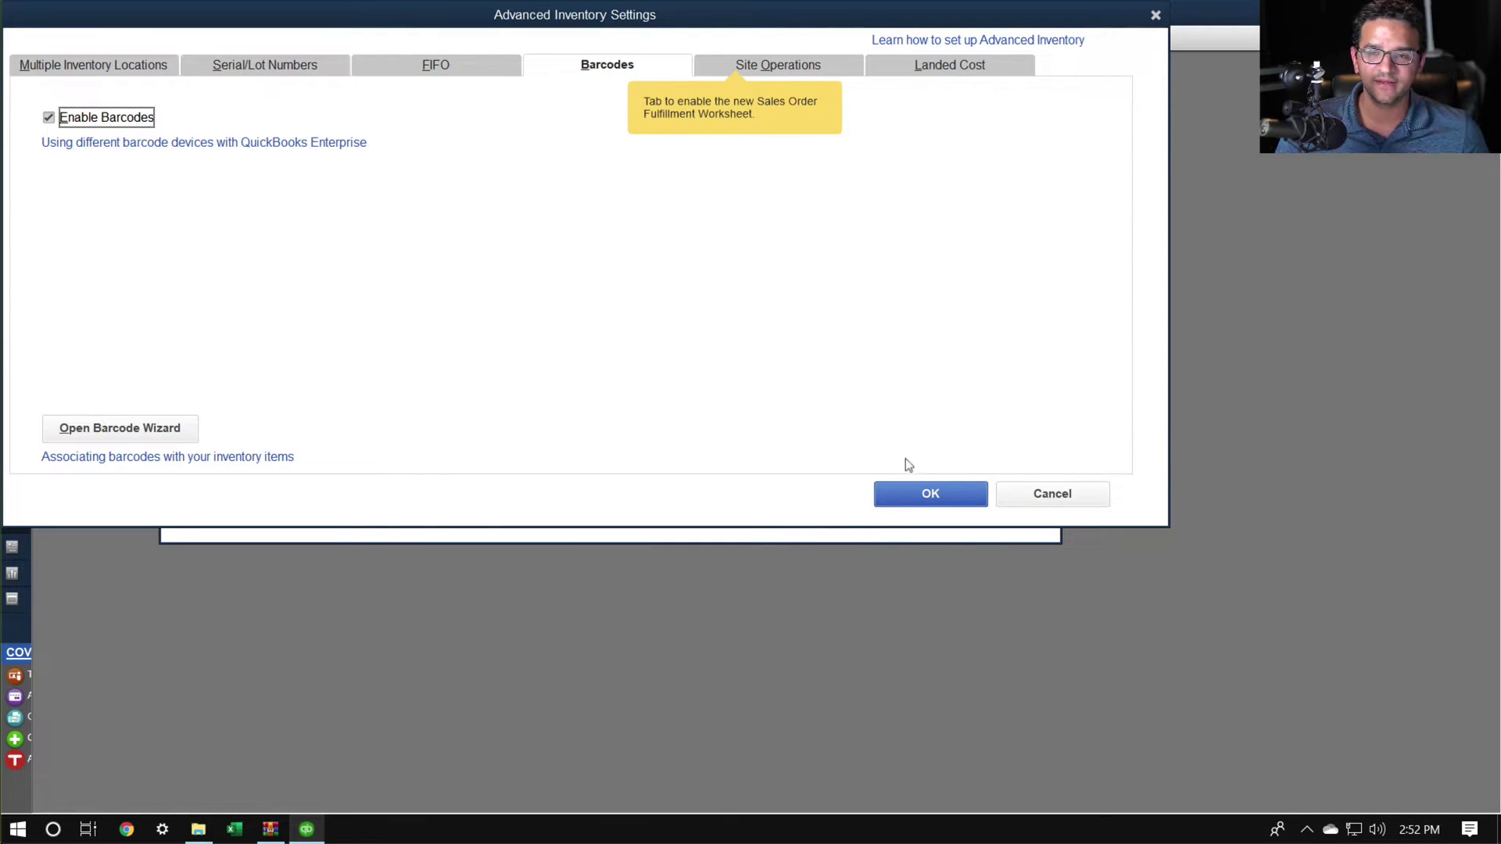
{"action": "left_click", "coordinate": [920, 492]}
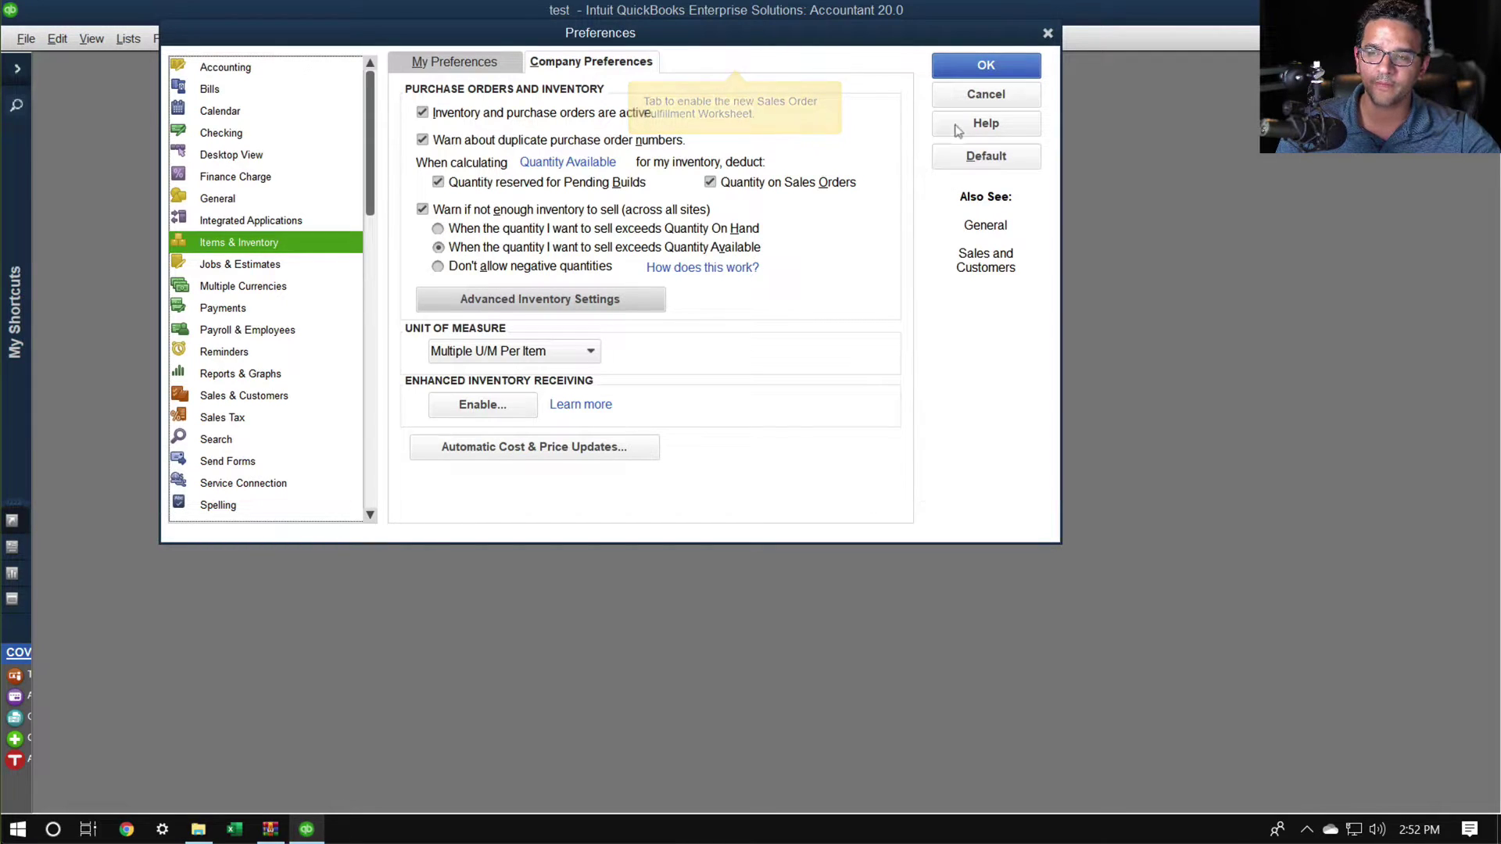
{"action": "left_click", "coordinate": [992, 65]}
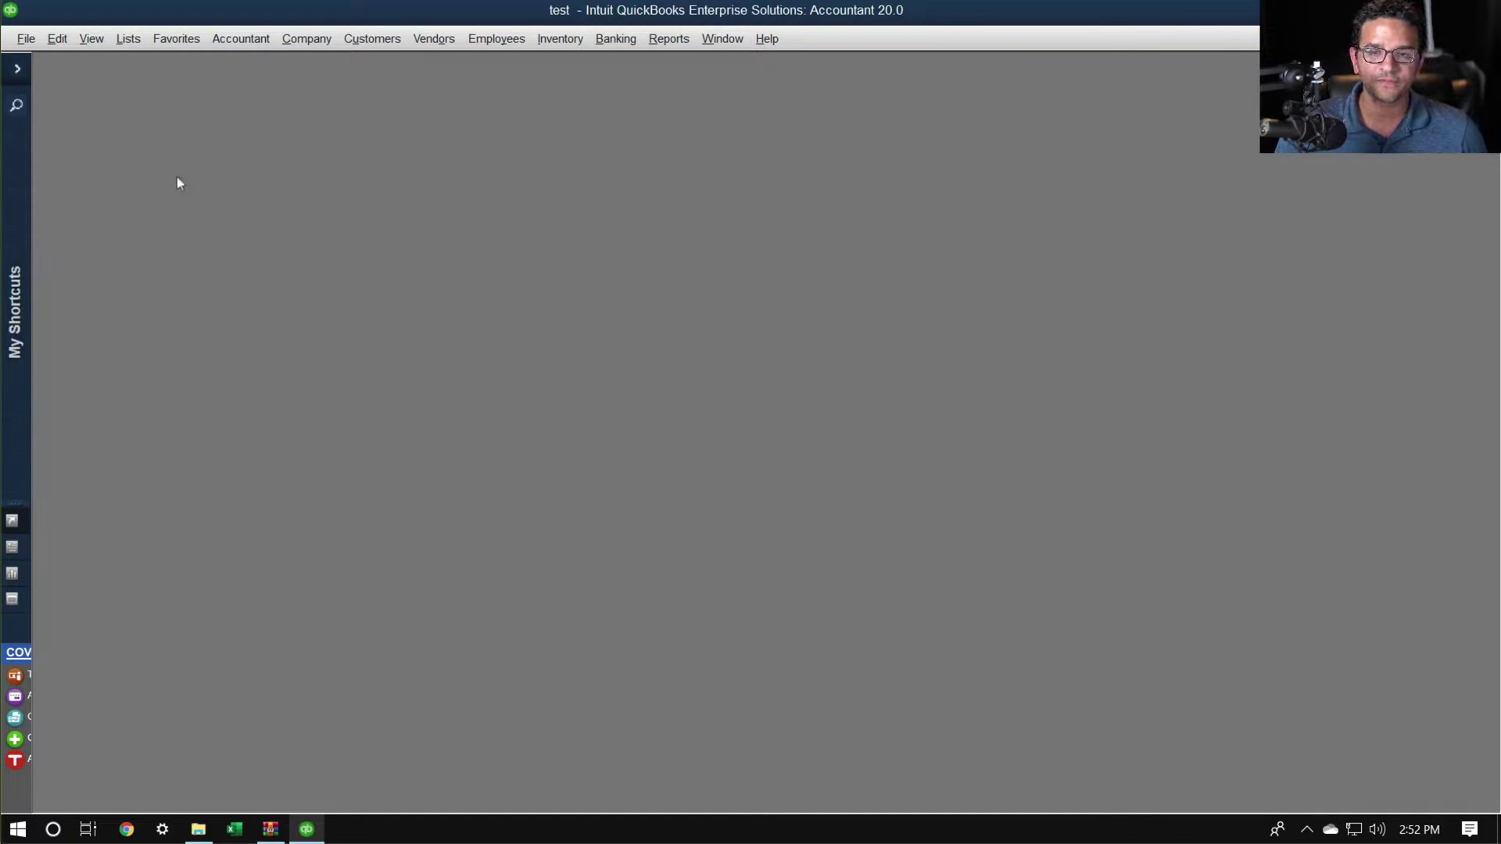
Show the Item List maximized, scrolled down to A1Part, Book Profit First and Widget.
{"action": "left_click", "coordinate": [128, 38]}
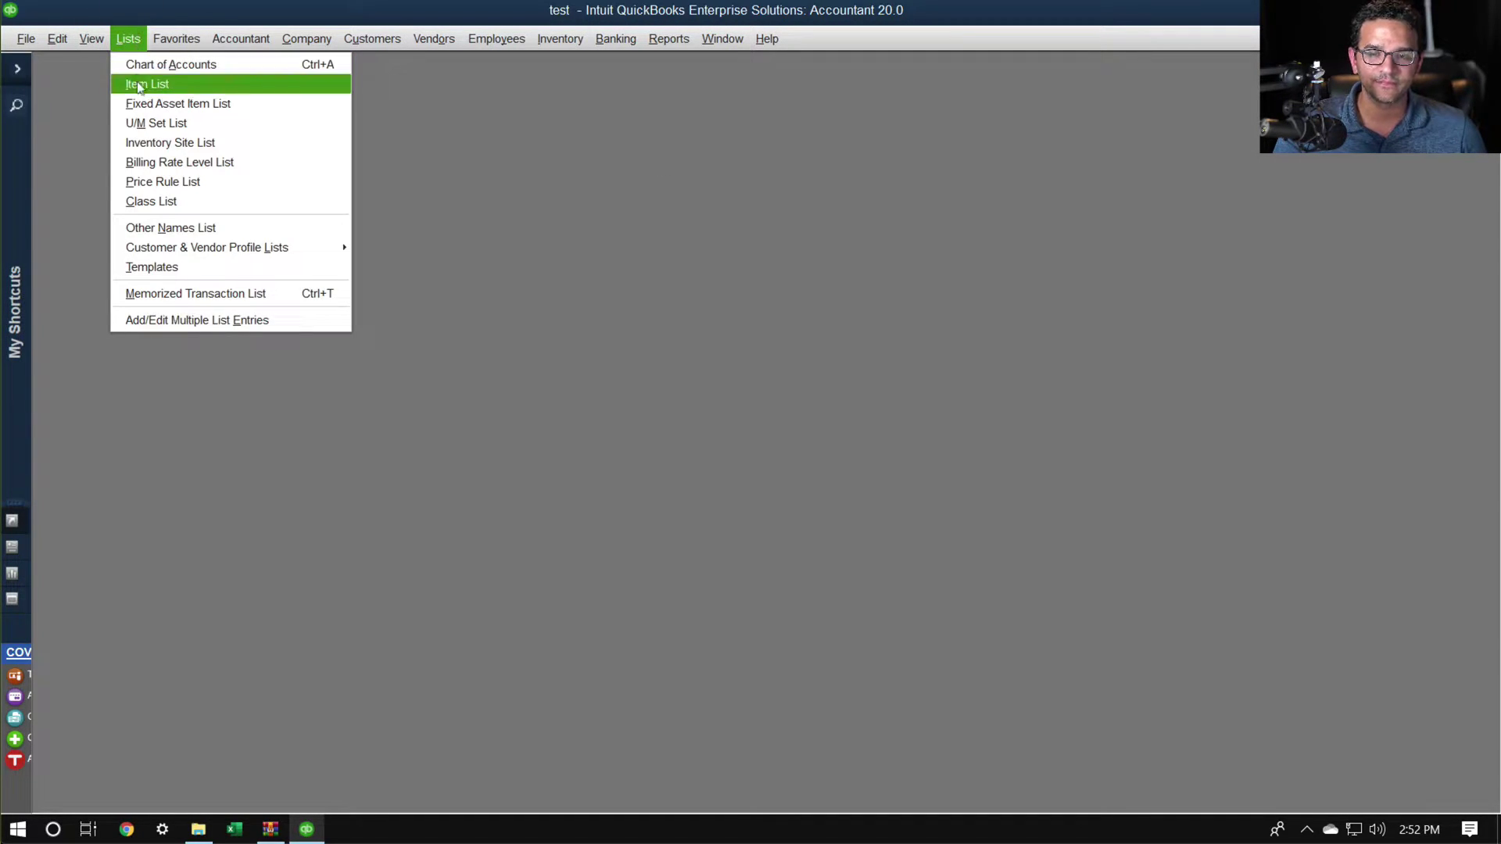
{"action": "left_click", "coordinate": [140, 86]}
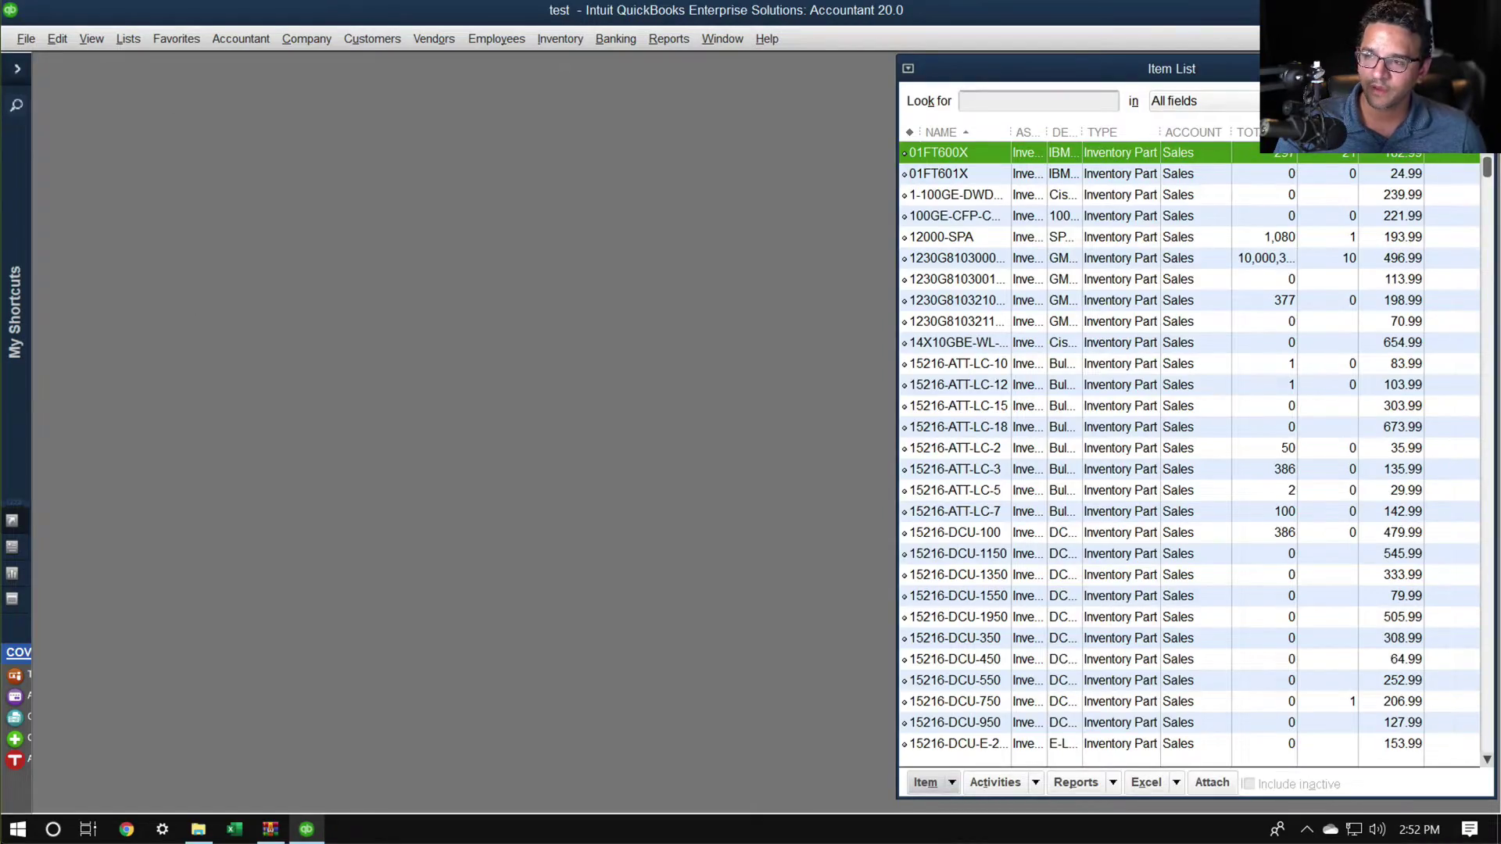
{"action": "left_click", "coordinate": [1244, 68]}
{"action": "scroll", "coordinate": [538, 537], "scroll_direction": "down", "scroll_amount": 11}
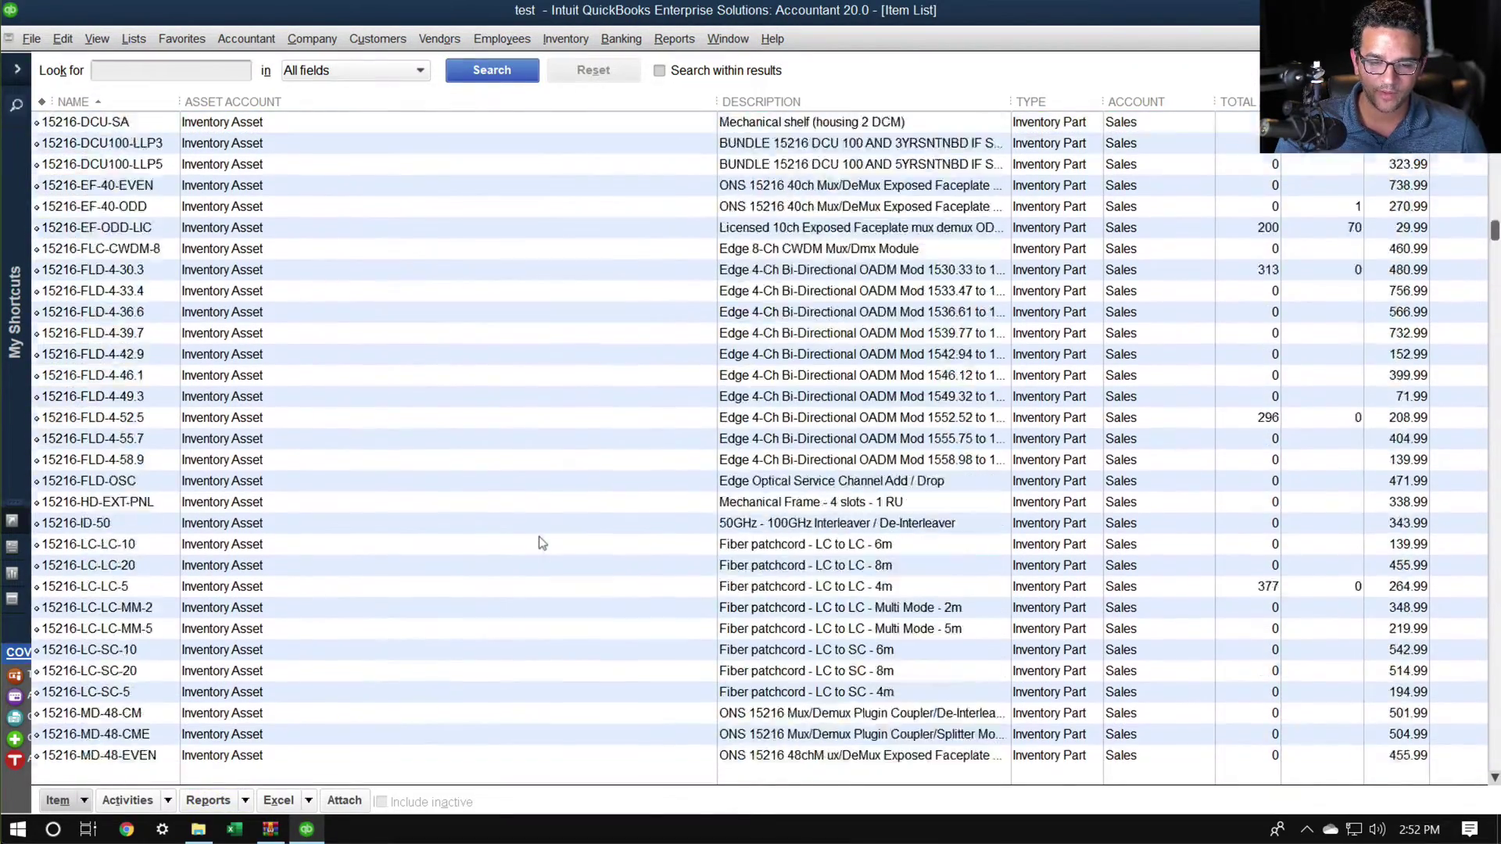
{"action": "scroll", "coordinate": [538, 536], "scroll_direction": "down", "scroll_amount": 20}
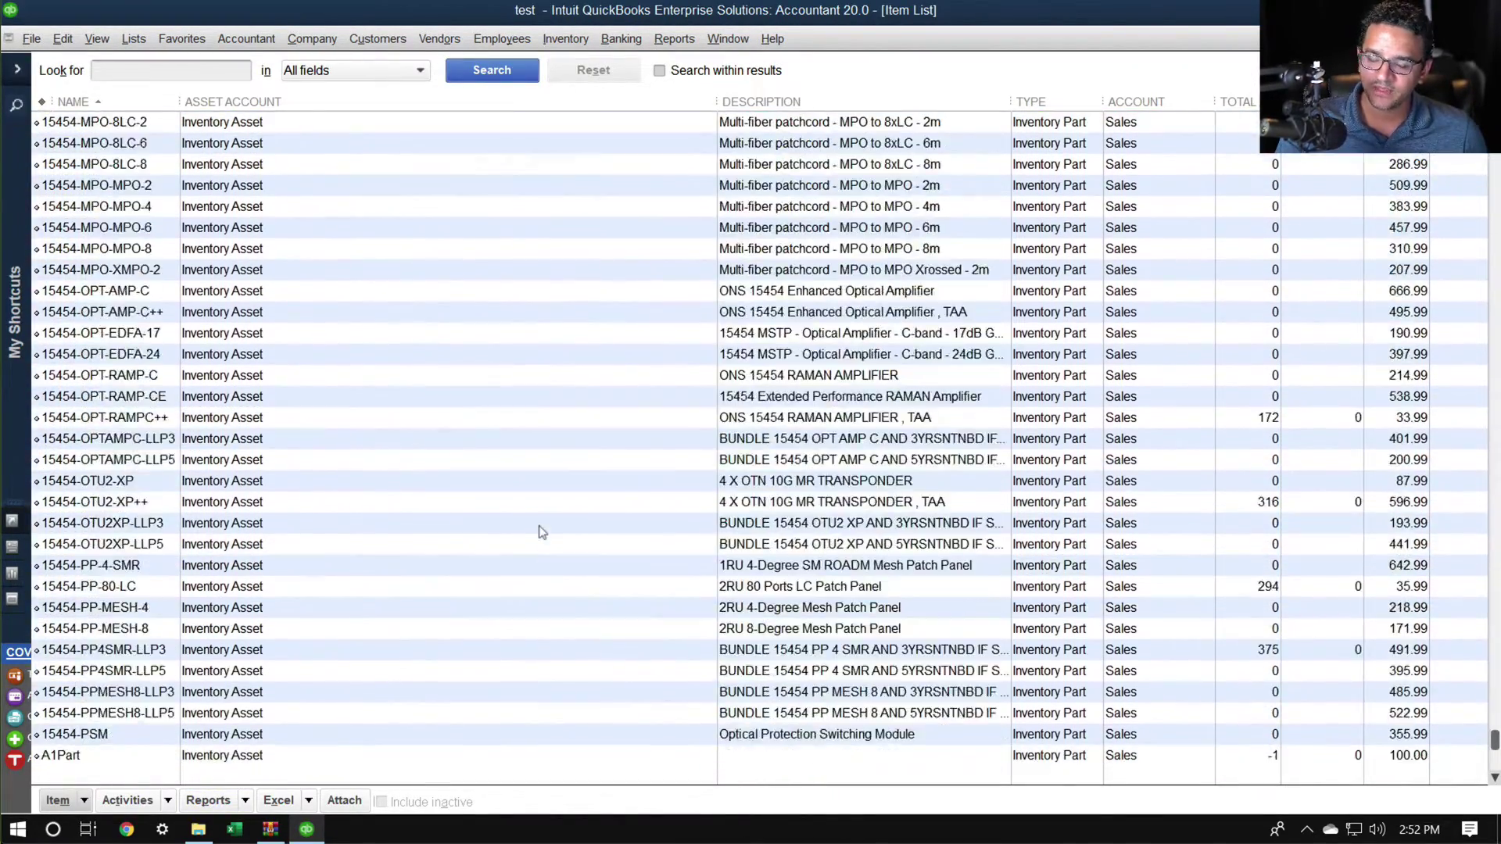
{"action": "scroll", "coordinate": [542, 532], "scroll_direction": "down", "scroll_amount": 4}
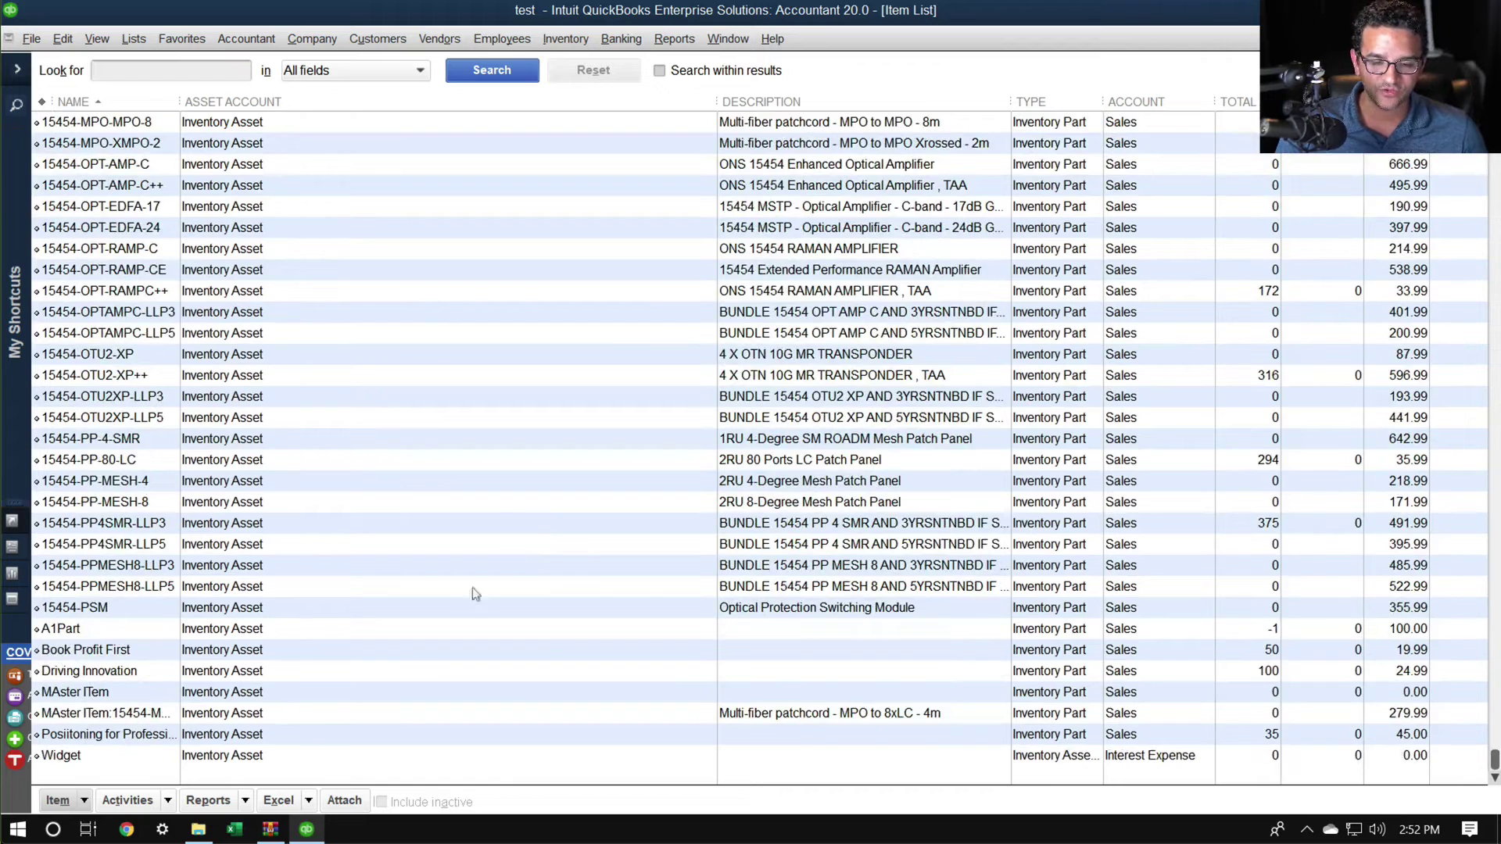
{"action": "double_click", "coordinate": [112, 741]}
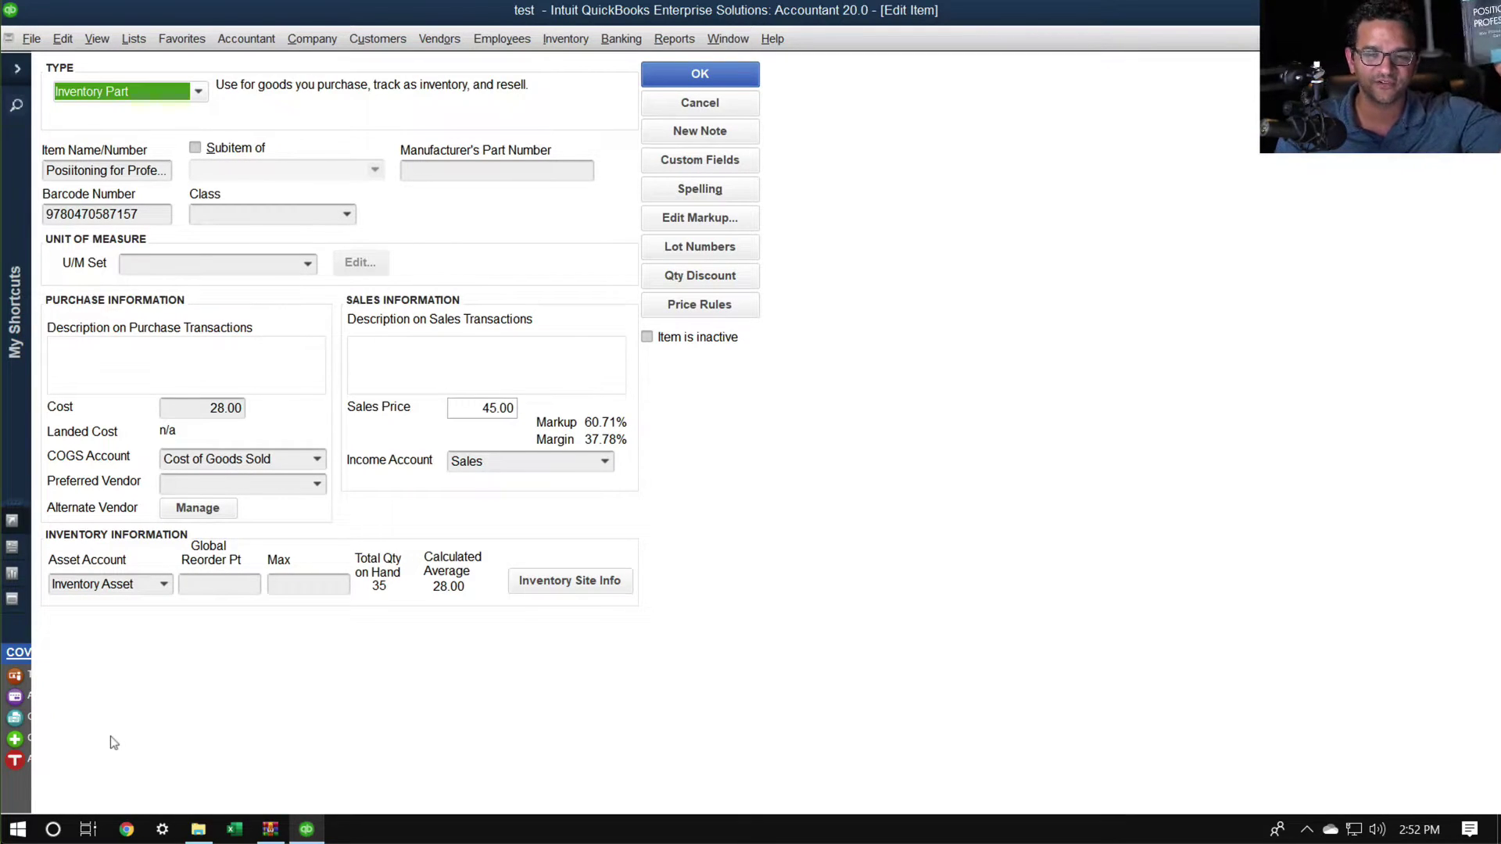
{"action": "key", "text": "Tab"}
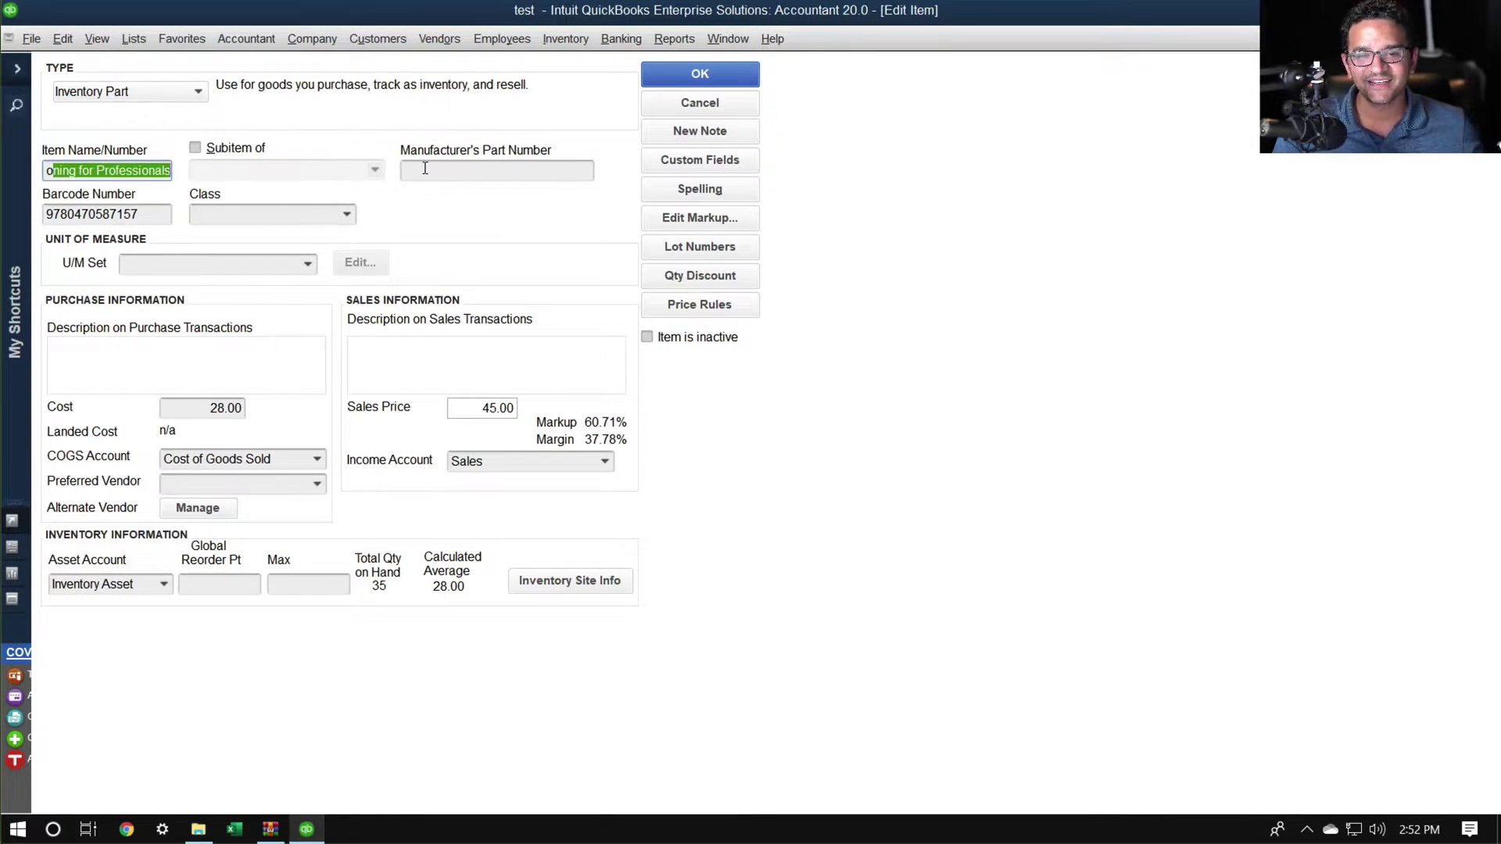
{"action": "left_click", "coordinate": [145, 214]}
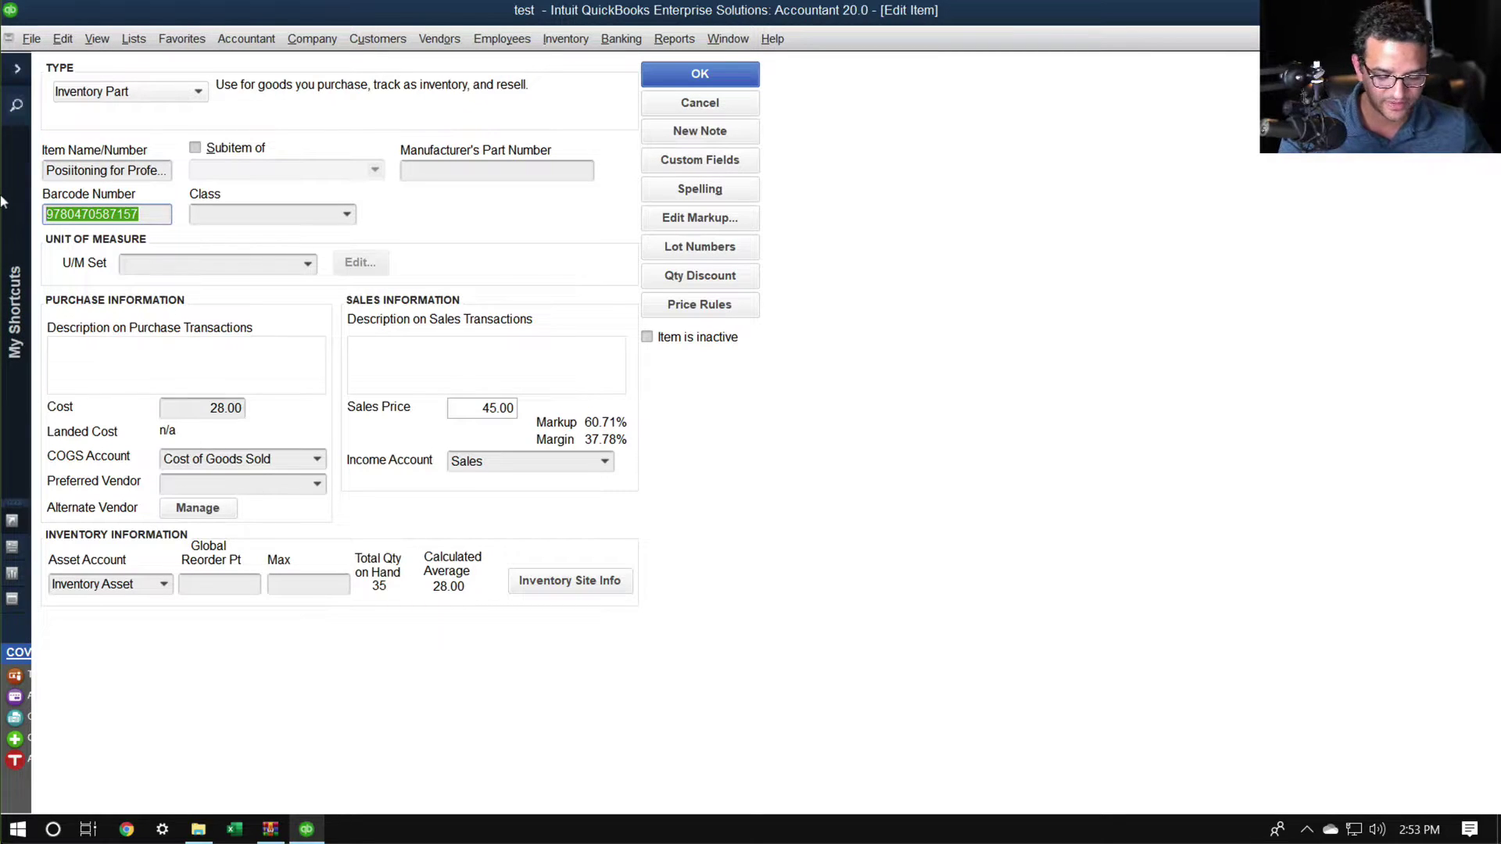
{"action": "key", "text": "BackSpace"}
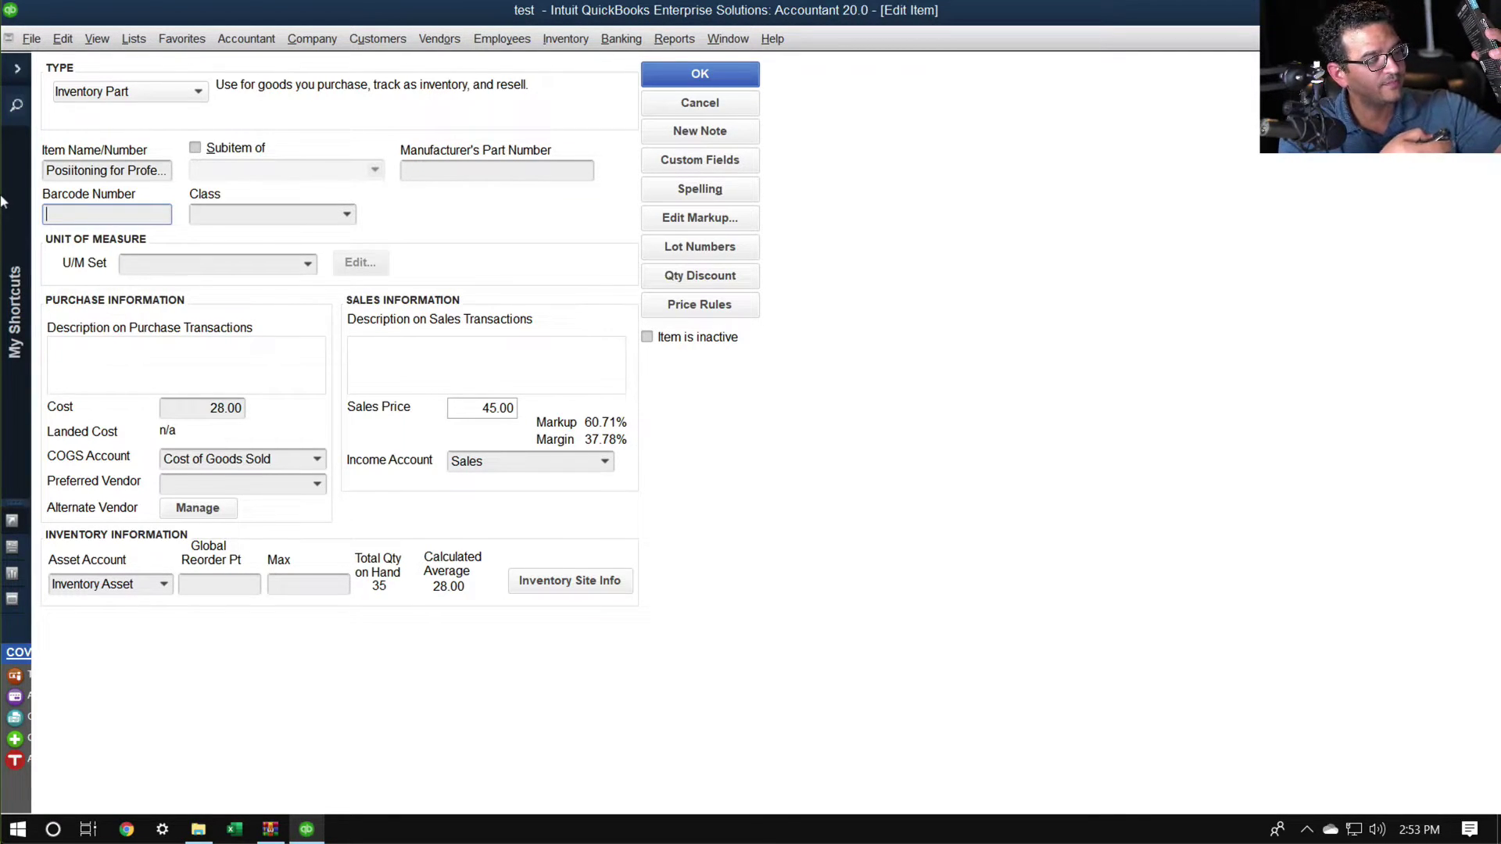
{"action": "type", "text": "9780470587157"}
{"action": "key", "text": "Tab"}
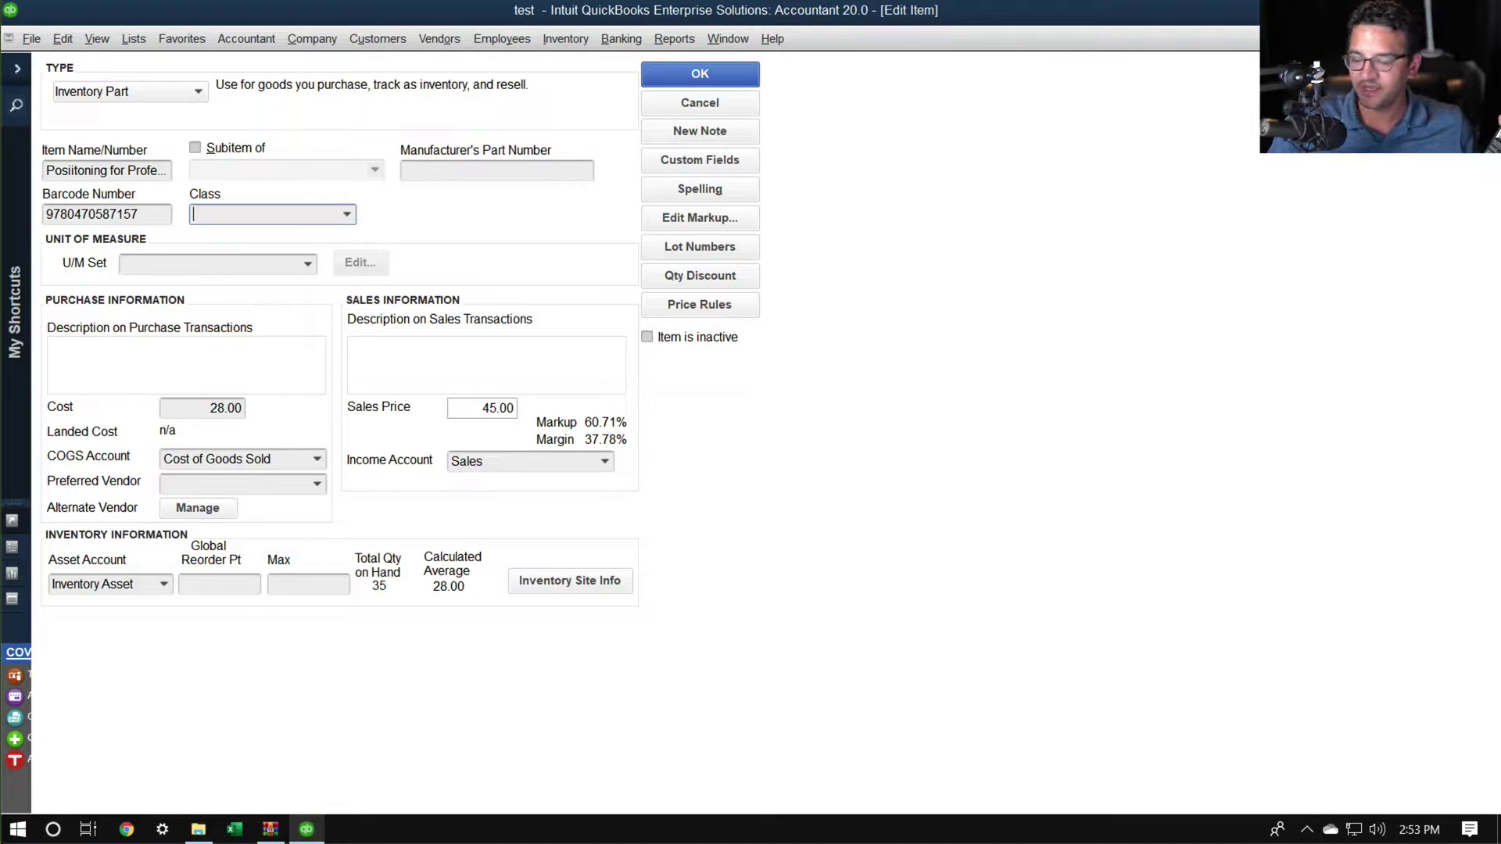
{"action": "left_click", "coordinate": [727, 71]}
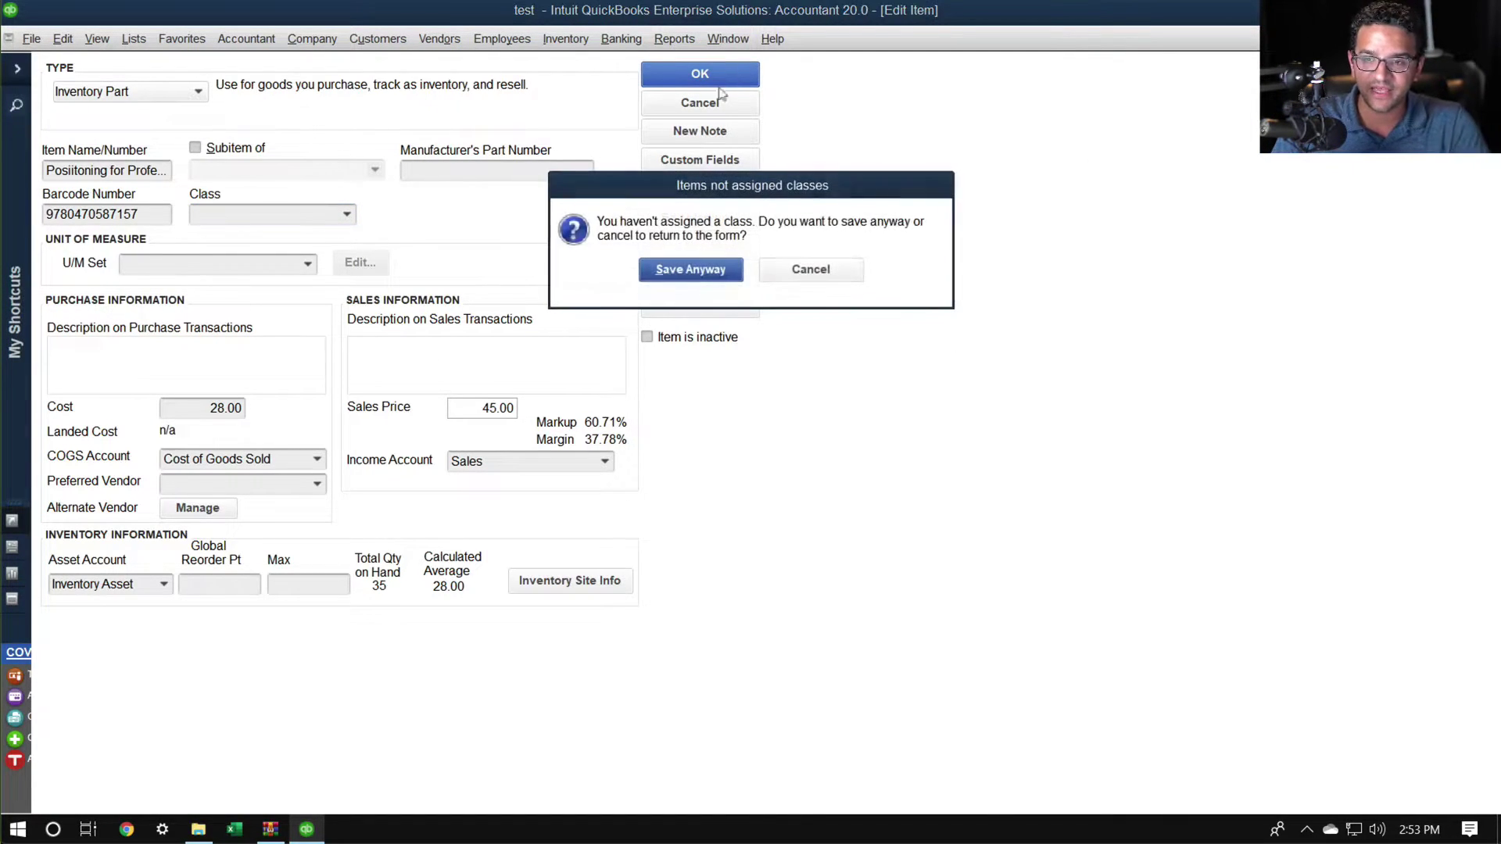
{"action": "left_click", "coordinate": [674, 270]}
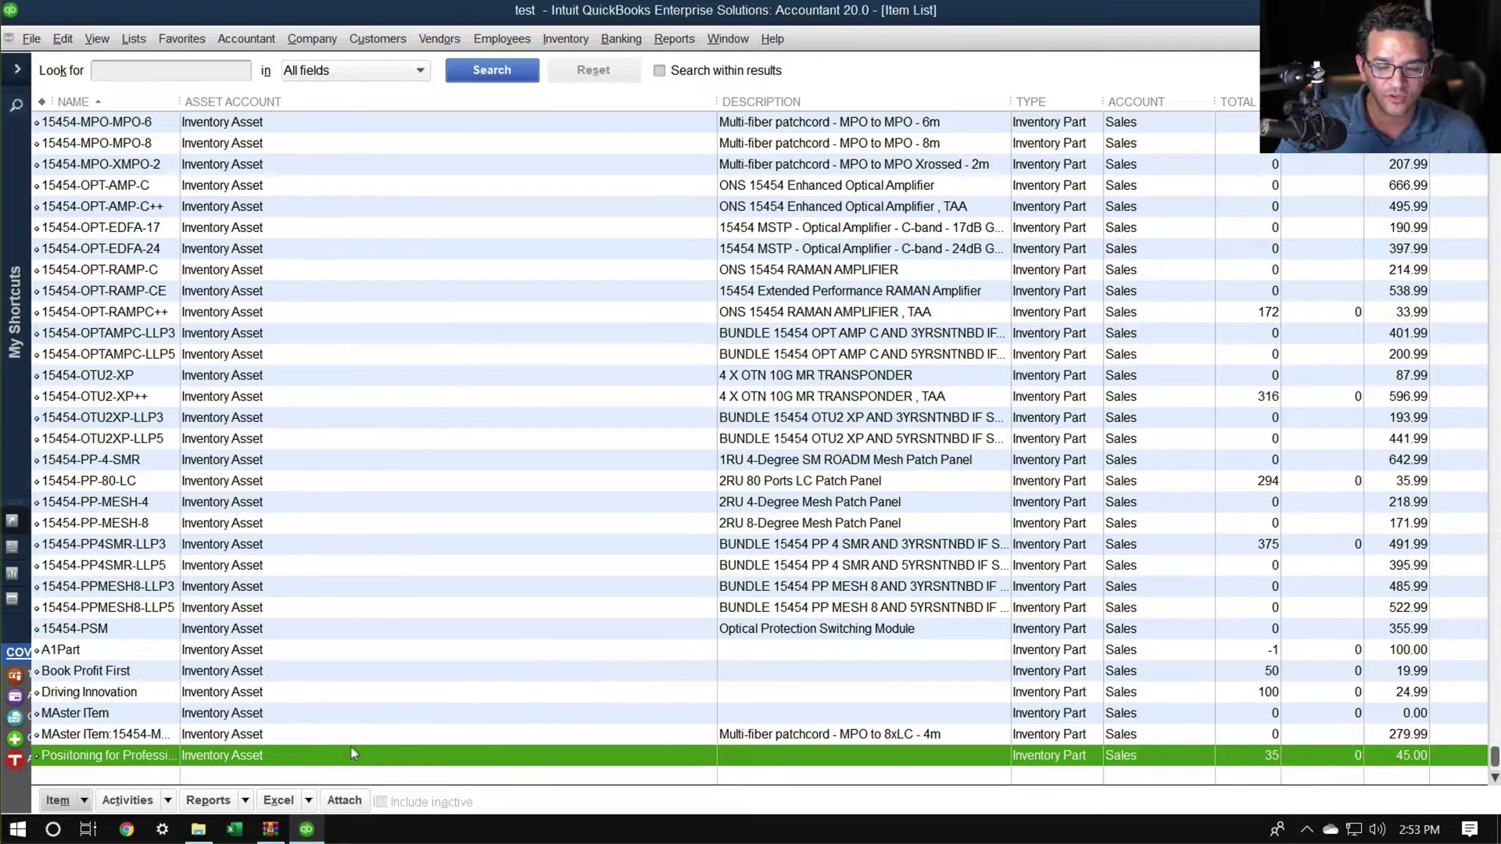
Add a Barcode Image column to the Item List, positioned just below Name.
{"action": "left_click", "coordinate": [348, 557]}
{"action": "right_click", "coordinate": [348, 551]}
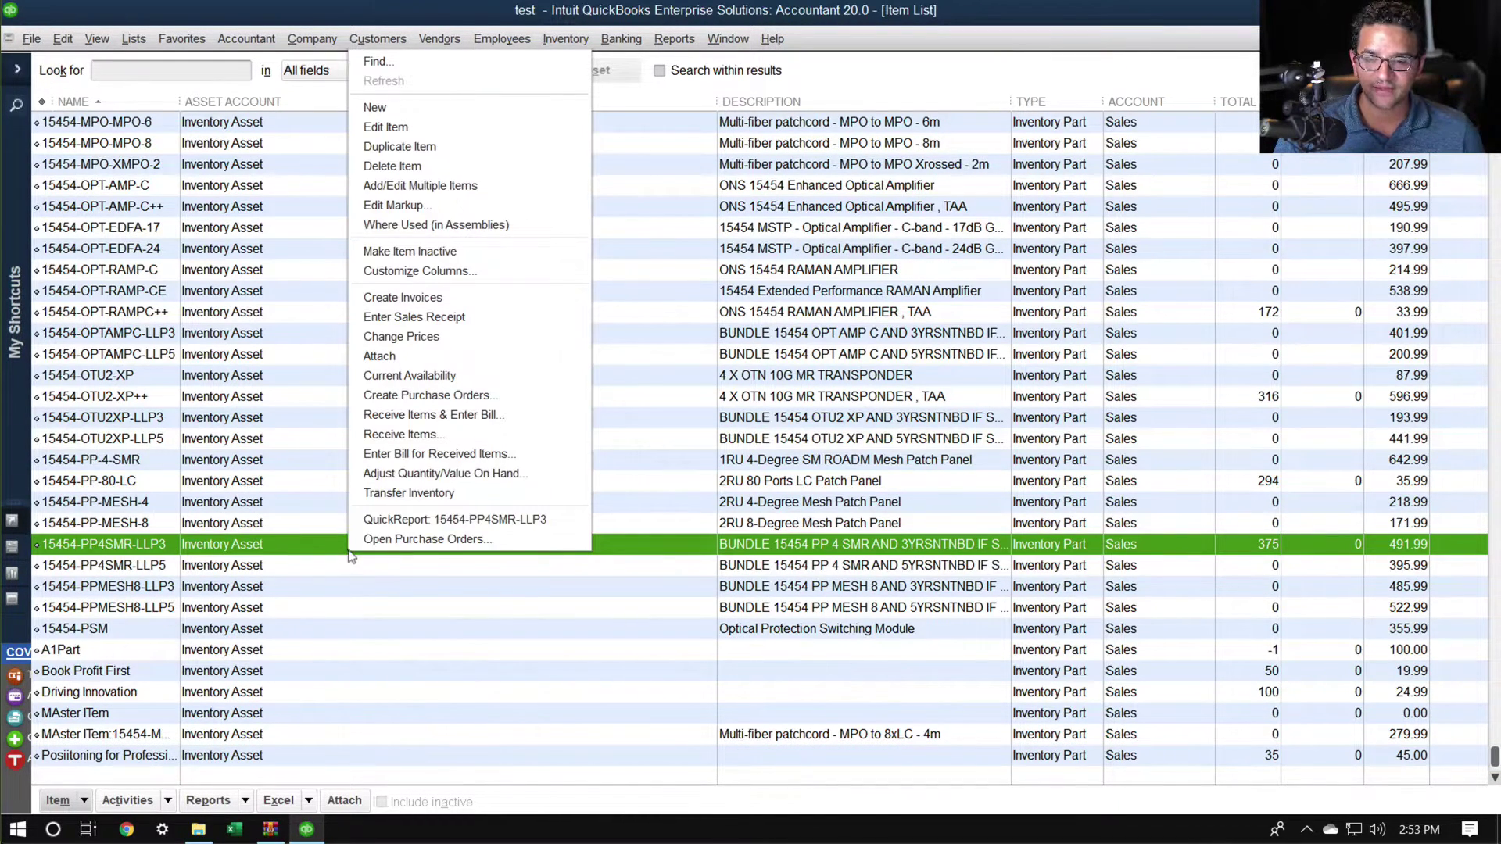
{"action": "left_click", "coordinate": [436, 270]}
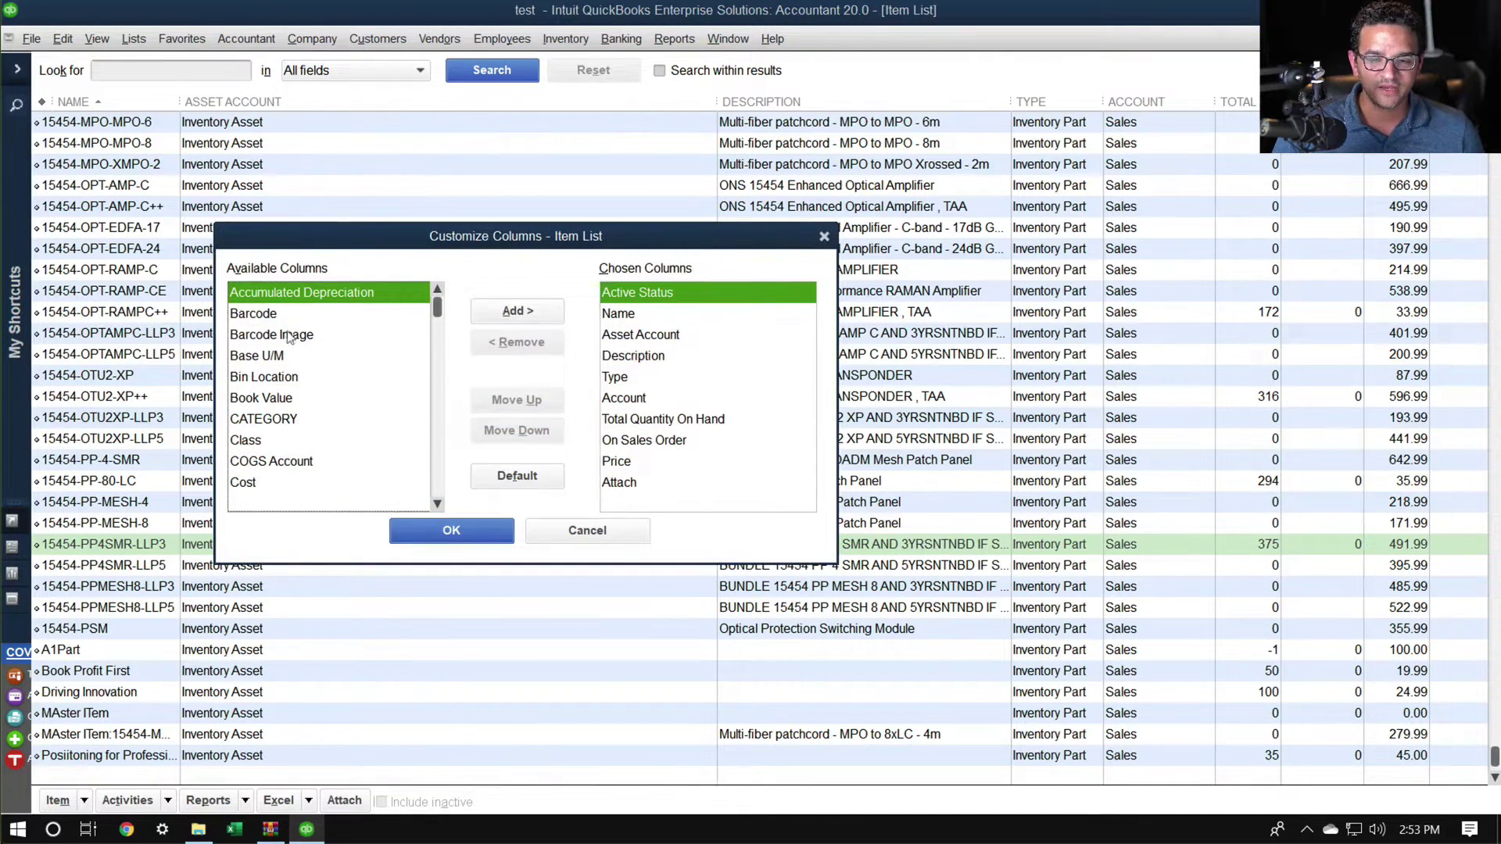
{"action": "left_click", "coordinate": [286, 317]}
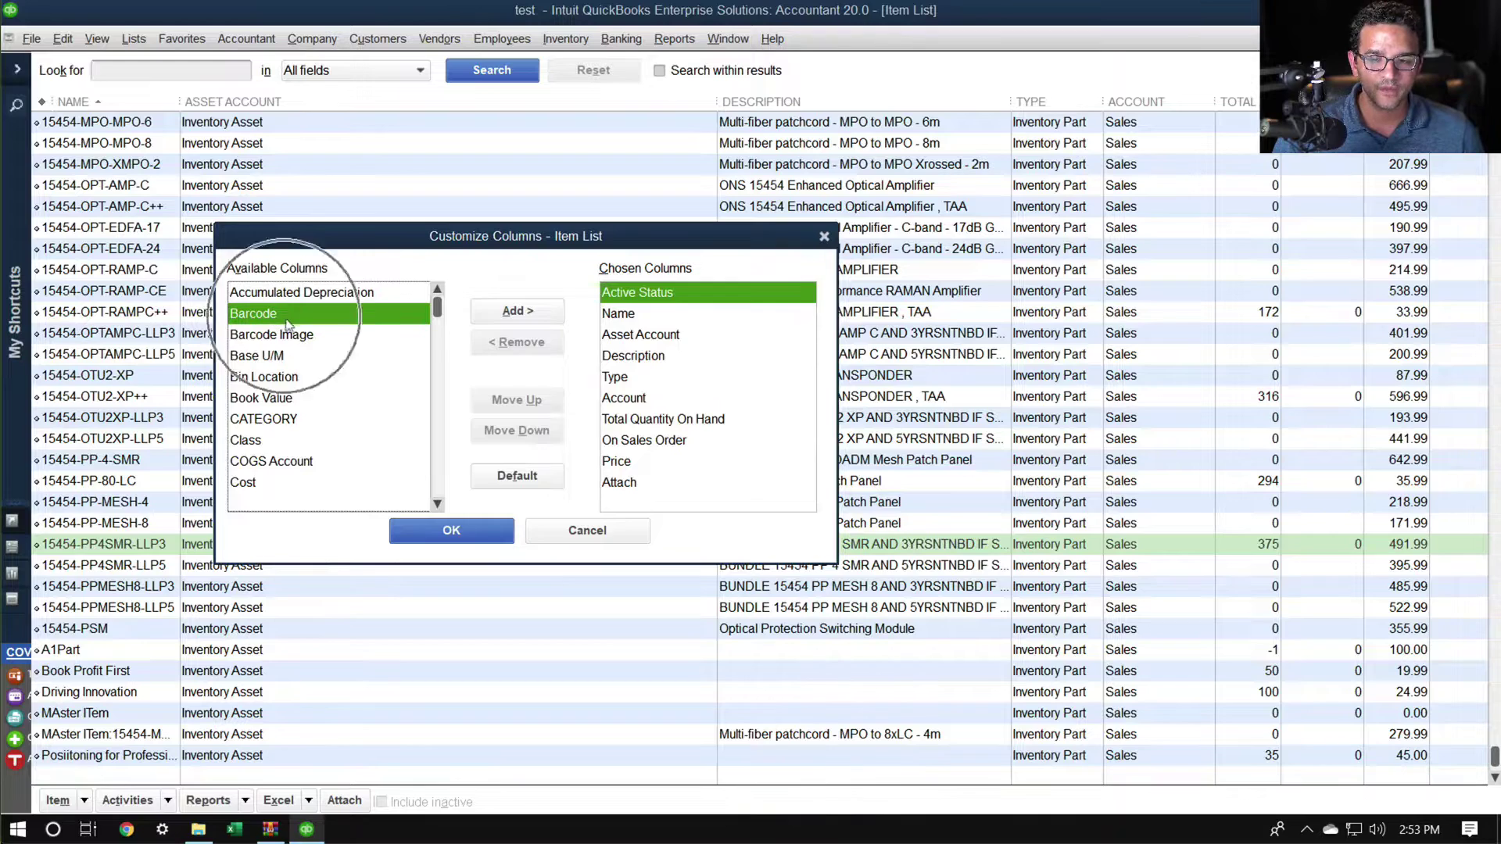
{"action": "key", "text": "Down"}
{"action": "key", "text": "Up"}
{"action": "left_click", "coordinate": [297, 334]}
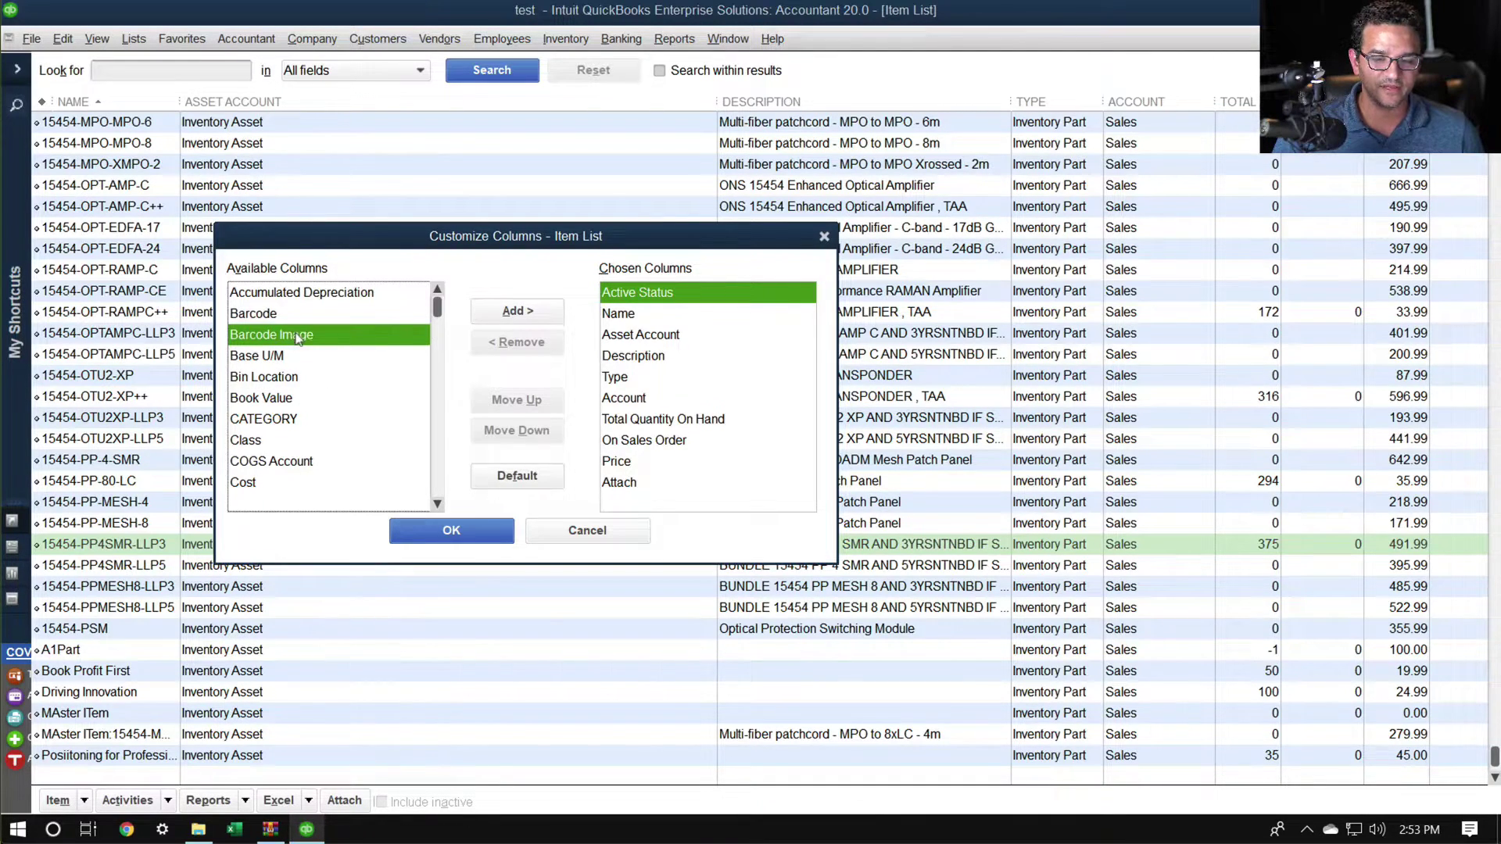
{"action": "left_click", "coordinate": [516, 312]}
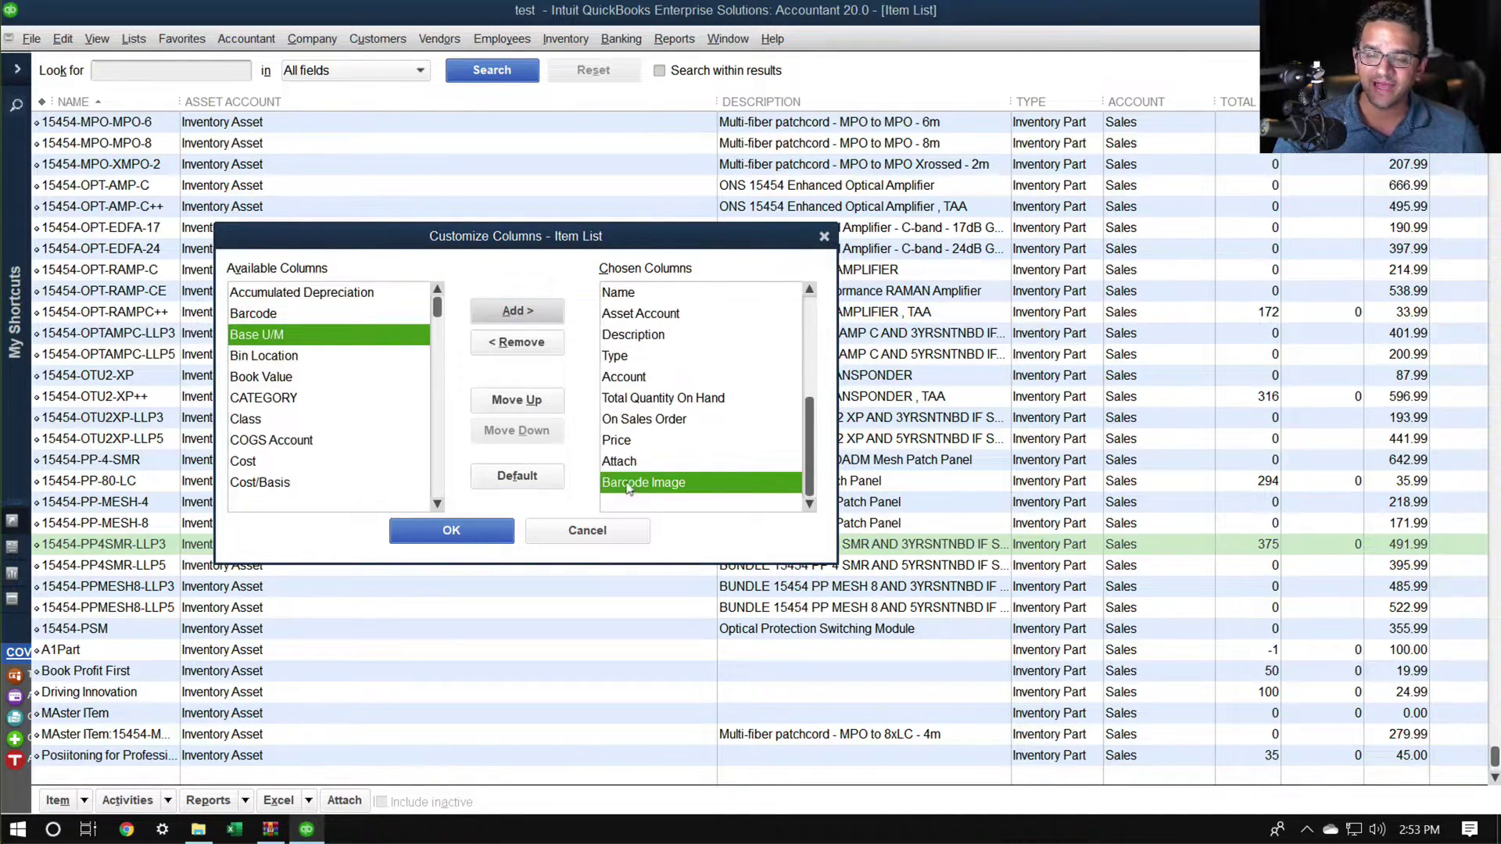
{"action": "left_click", "coordinate": [515, 401]}
{"action": "left_click", "coordinate": [515, 400]}
{"action": "left_click", "coordinate": [516, 400]}
{"action": "left_click", "coordinate": [515, 400]}
{"action": "left_click", "coordinate": [515, 401]}
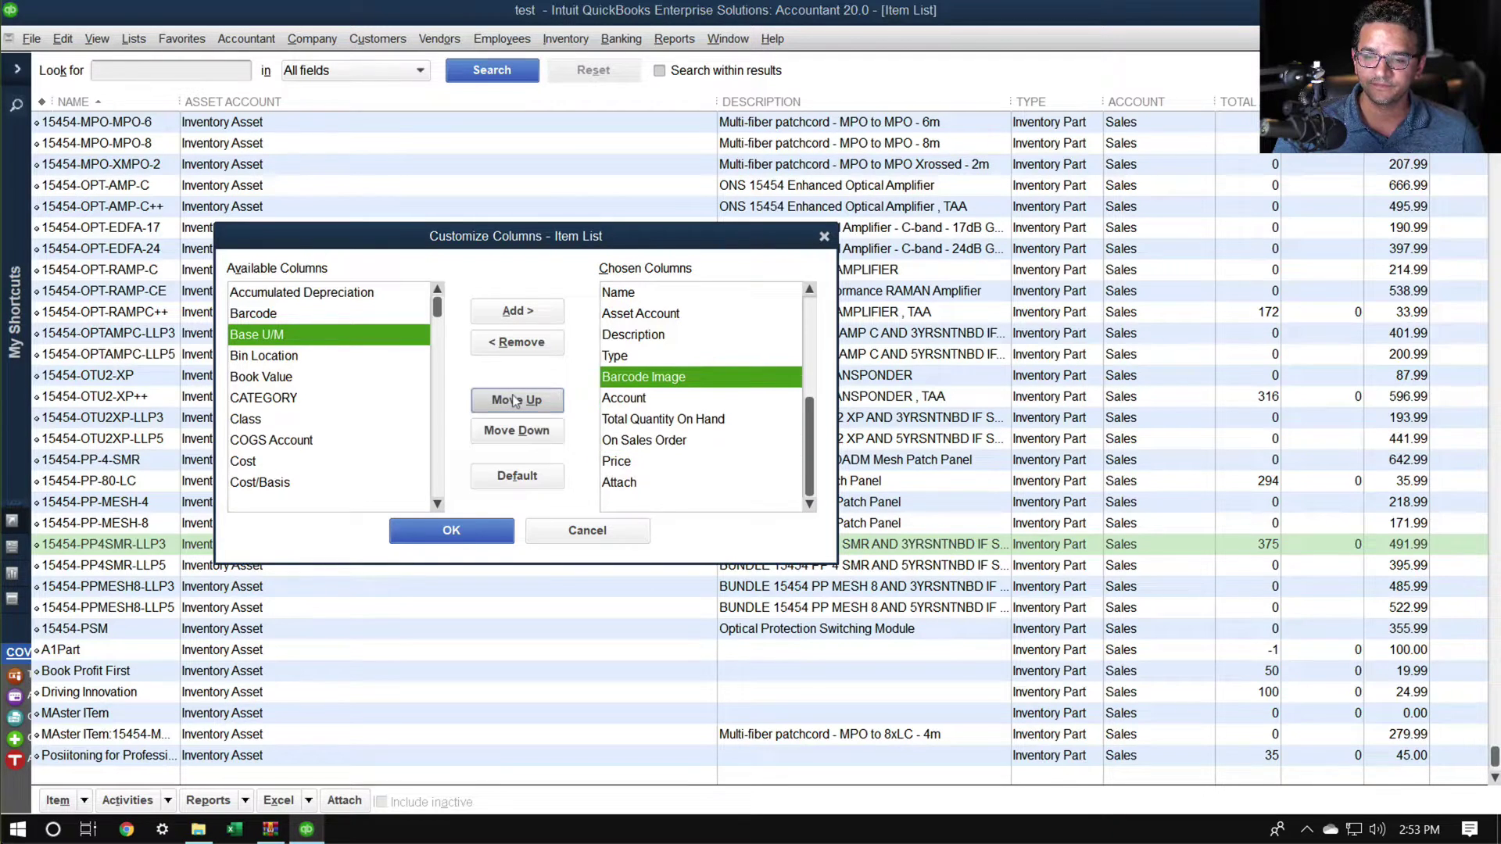
{"action": "left_click", "coordinate": [515, 400]}
{"action": "left_click", "coordinate": [515, 400]}
{"action": "left_click", "coordinate": [515, 401]}
{"action": "left_click", "coordinate": [445, 540]}
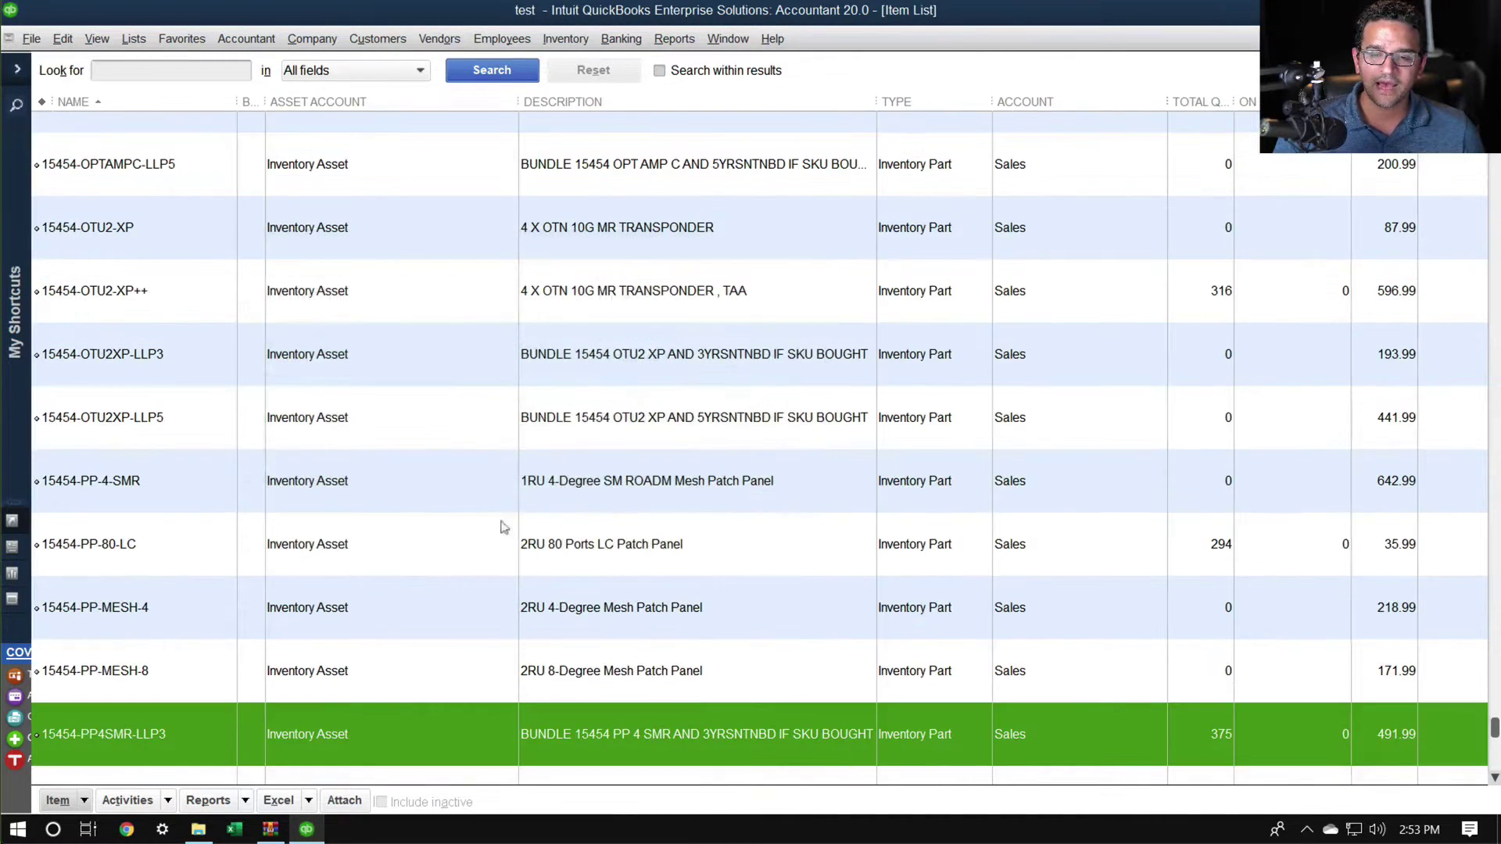
Widen the Barcode Image column so full barcodes show, then select Book Profit First and MAster ITem.
{"action": "scroll", "coordinate": [421, 405], "scroll_direction": "down", "scroll_amount": 4}
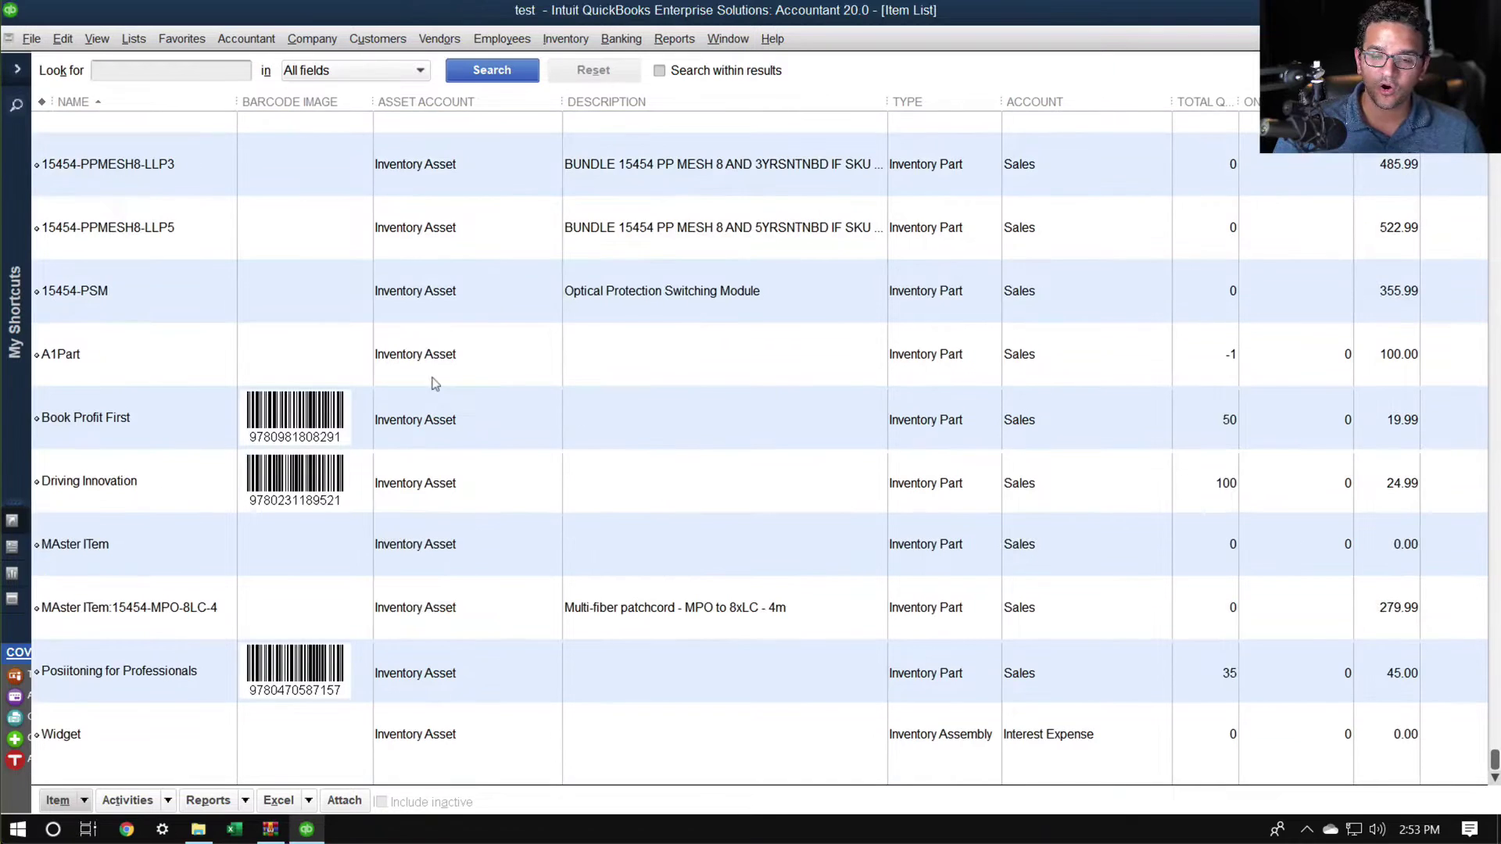
{"action": "left_click_drag", "start_coordinate": [373, 102], "coordinate": [420, 102]}
{"action": "left_click", "coordinate": [368, 415]}
{"action": "left_click", "coordinate": [326, 568]}
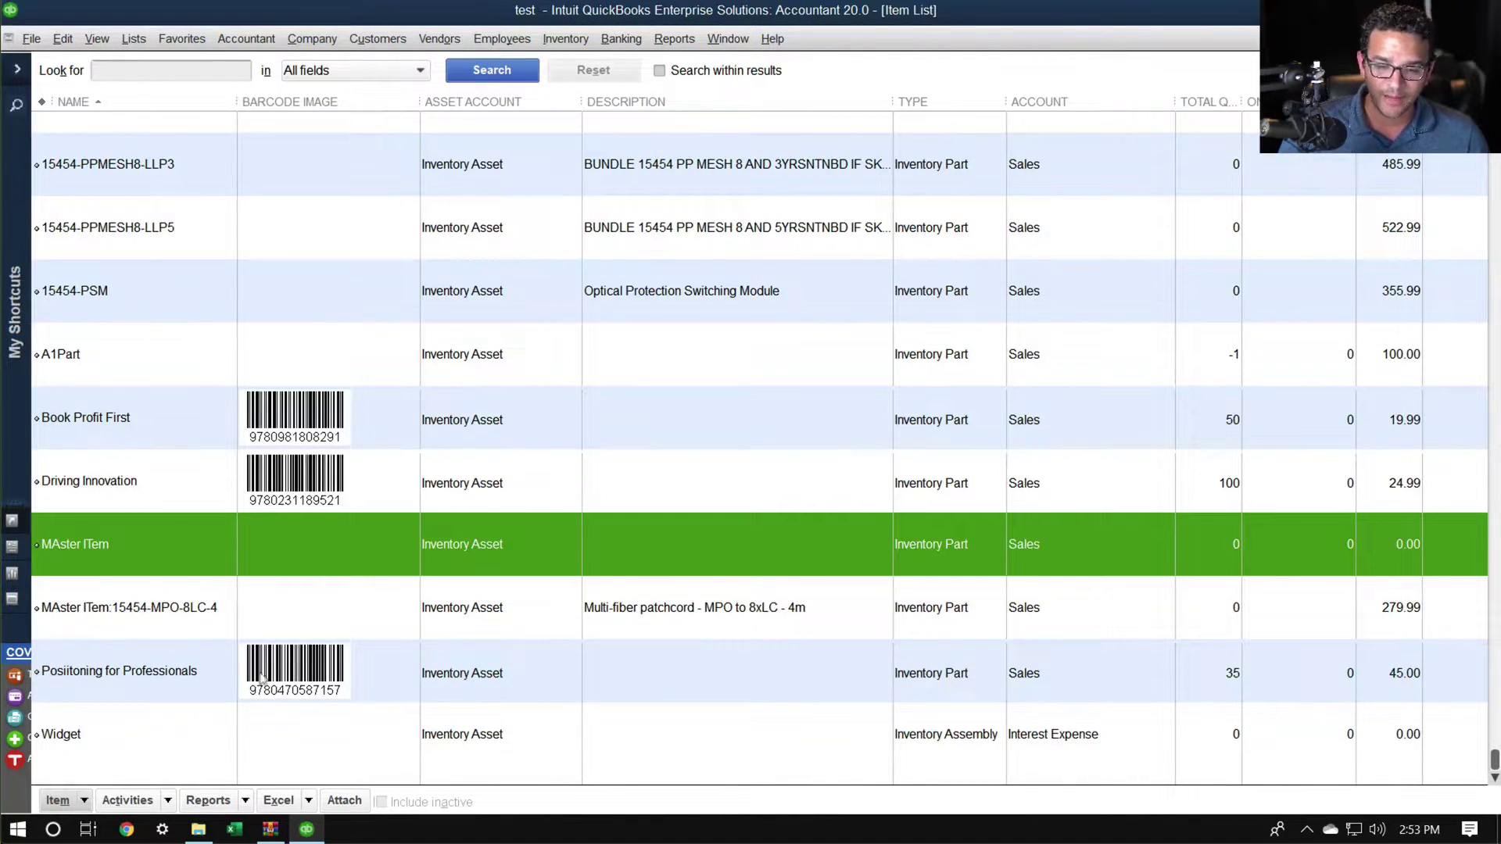
Enter barcode number 10002 on the A1Part item and save it without a class.
{"action": "double_click", "coordinate": [163, 344]}
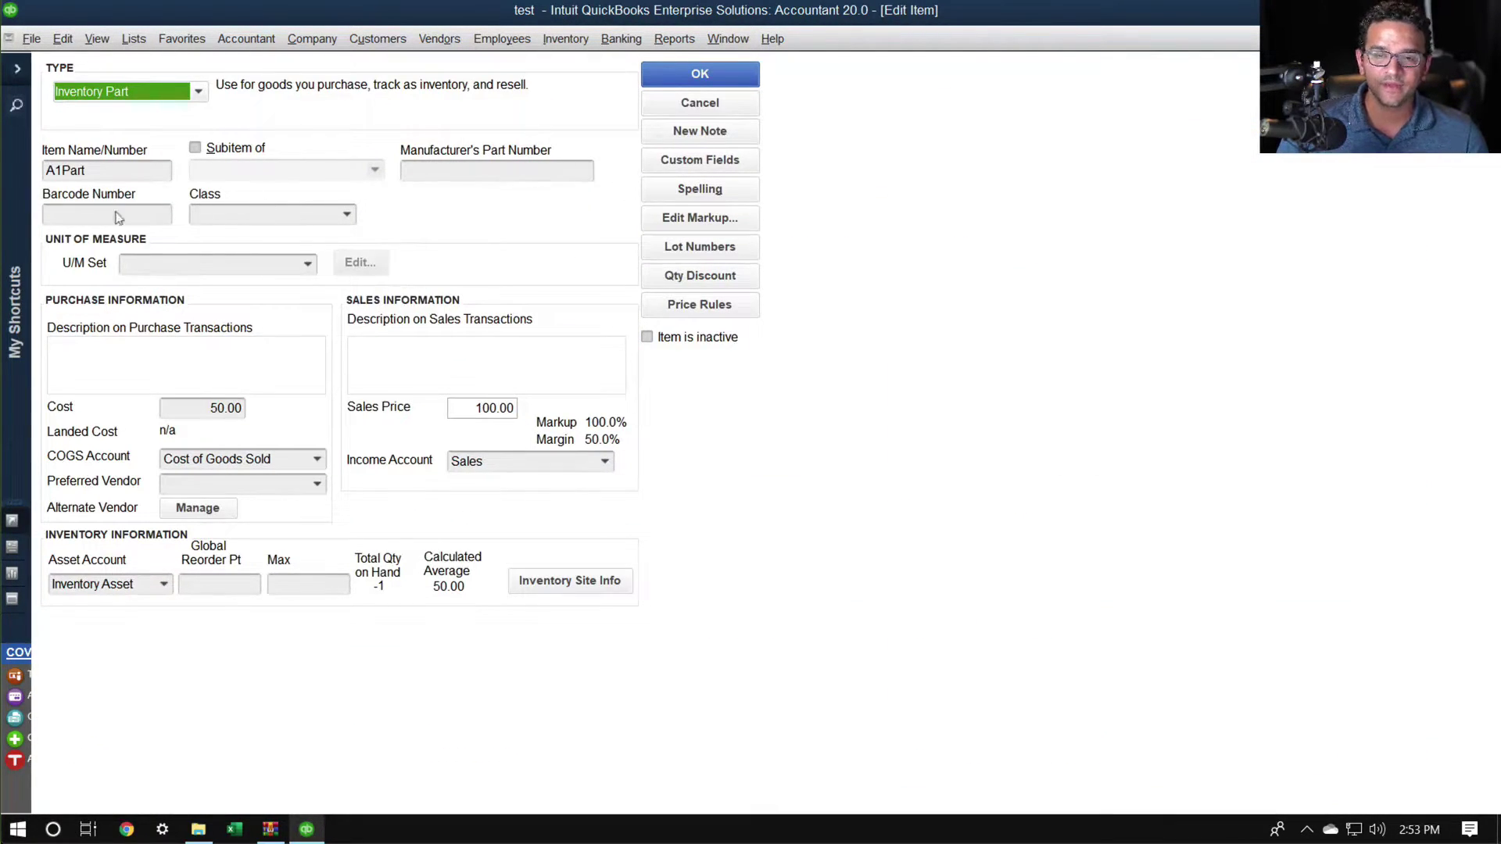
{"action": "left_click", "coordinate": [106, 217]}
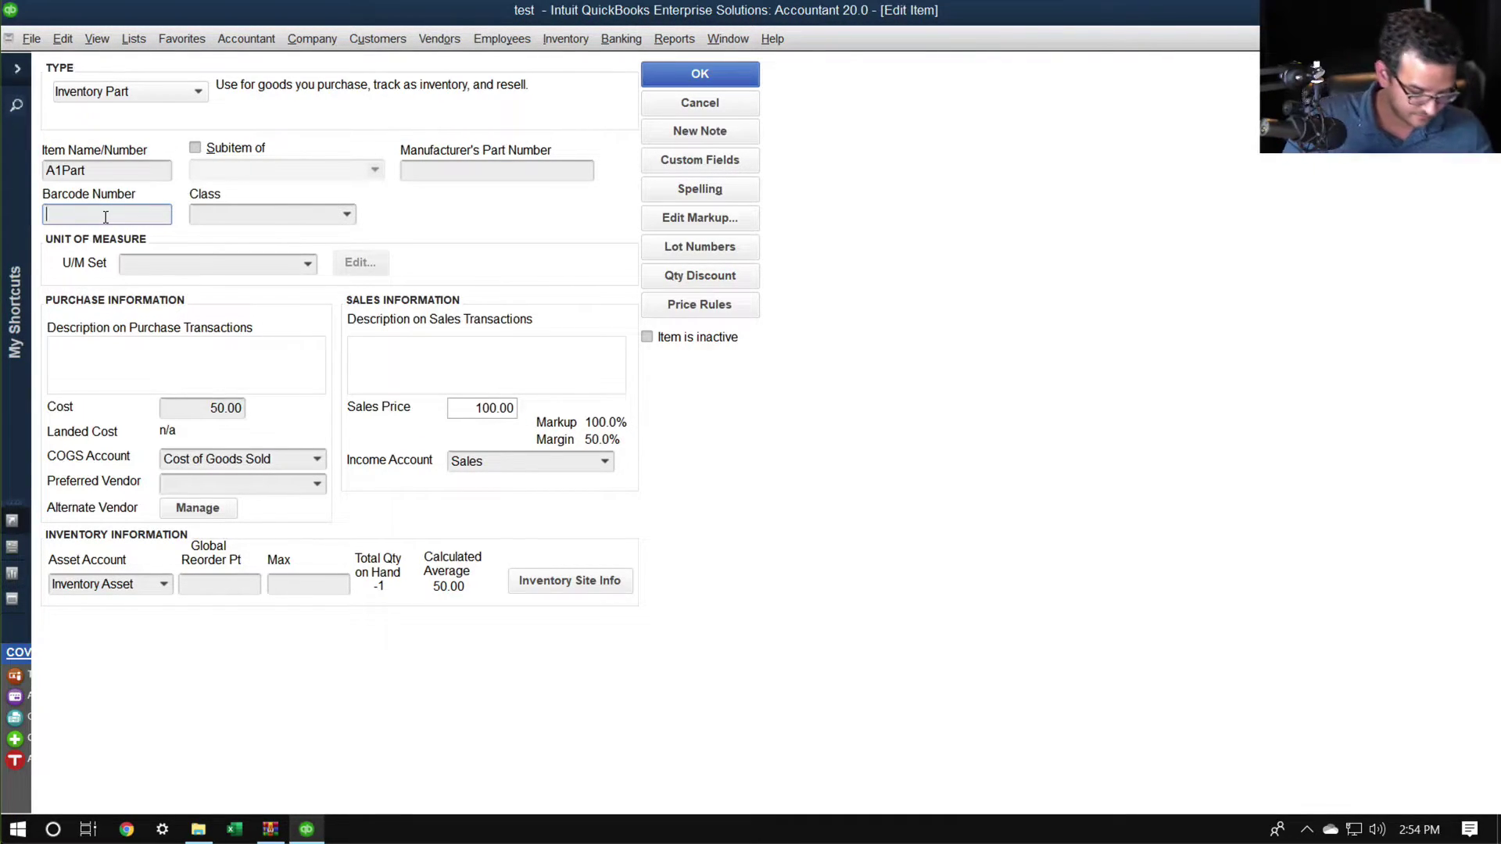
{"action": "type", "text": "10002"}
{"action": "key", "text": "Tab"}
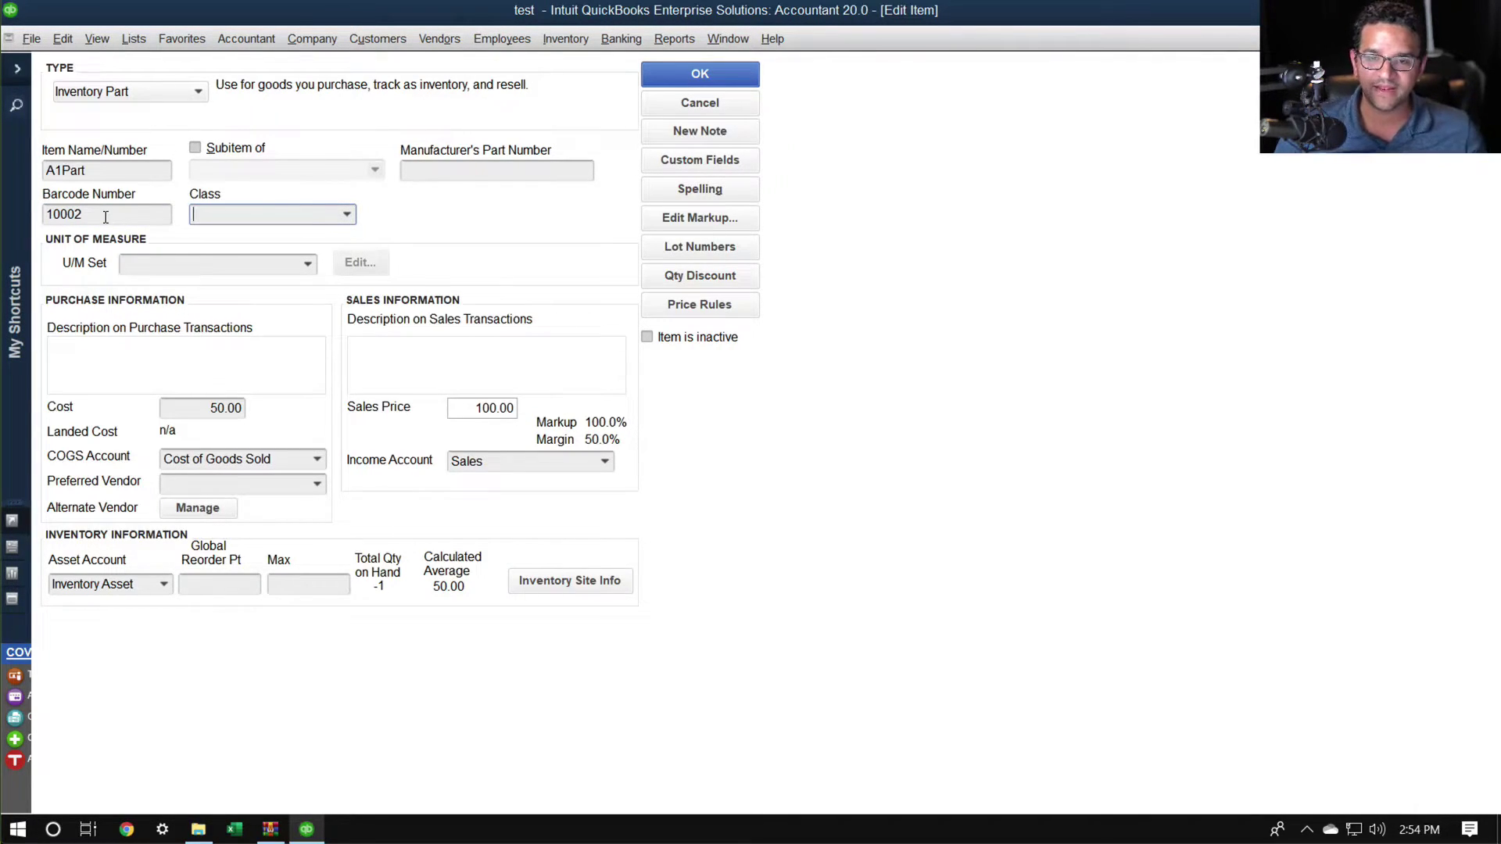
{"action": "left_click", "coordinate": [698, 74]}
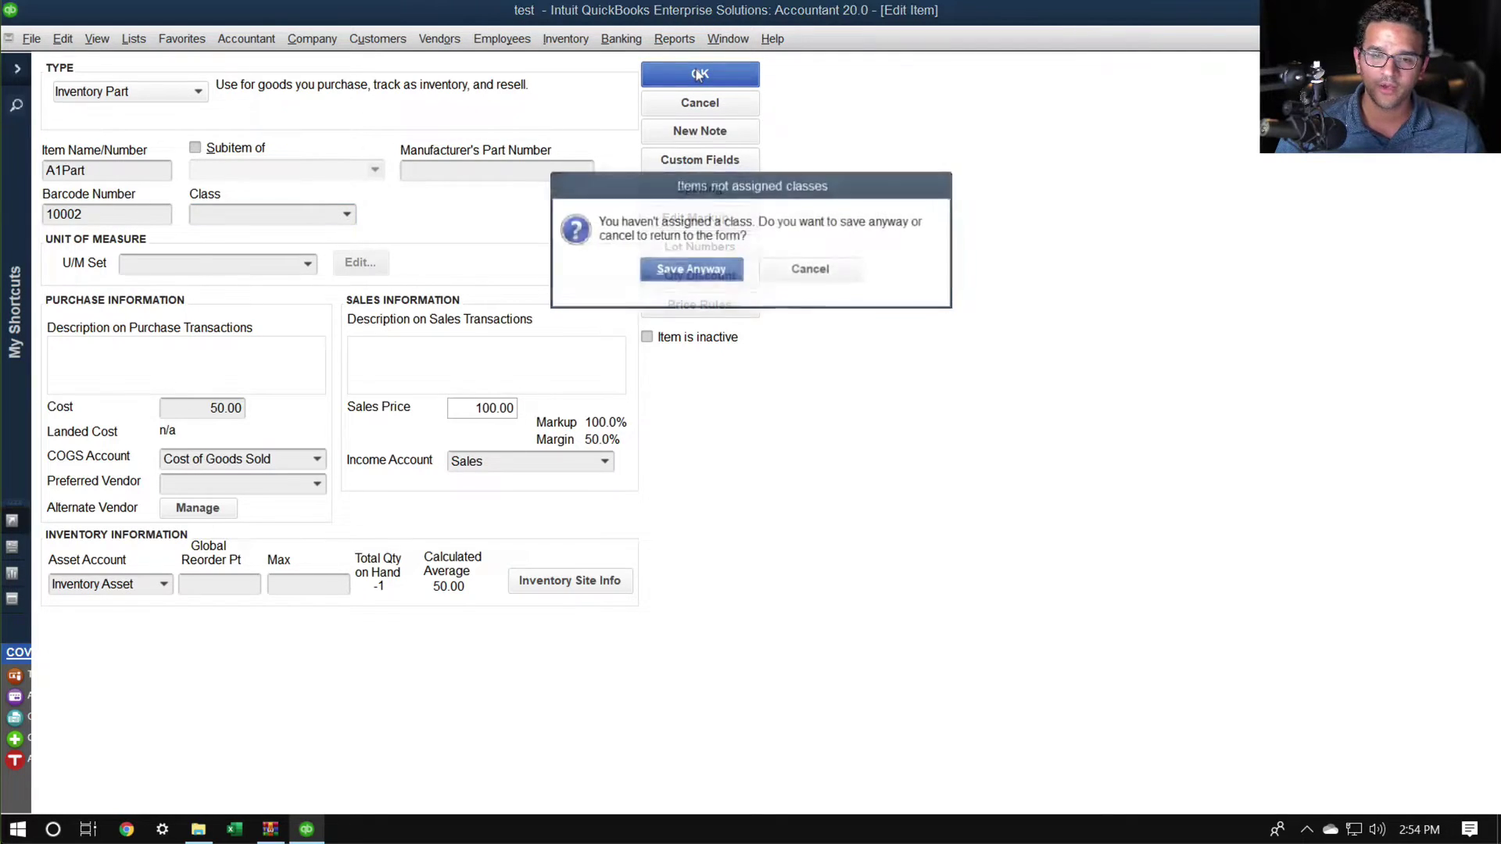
{"action": "left_click", "coordinate": [722, 274]}
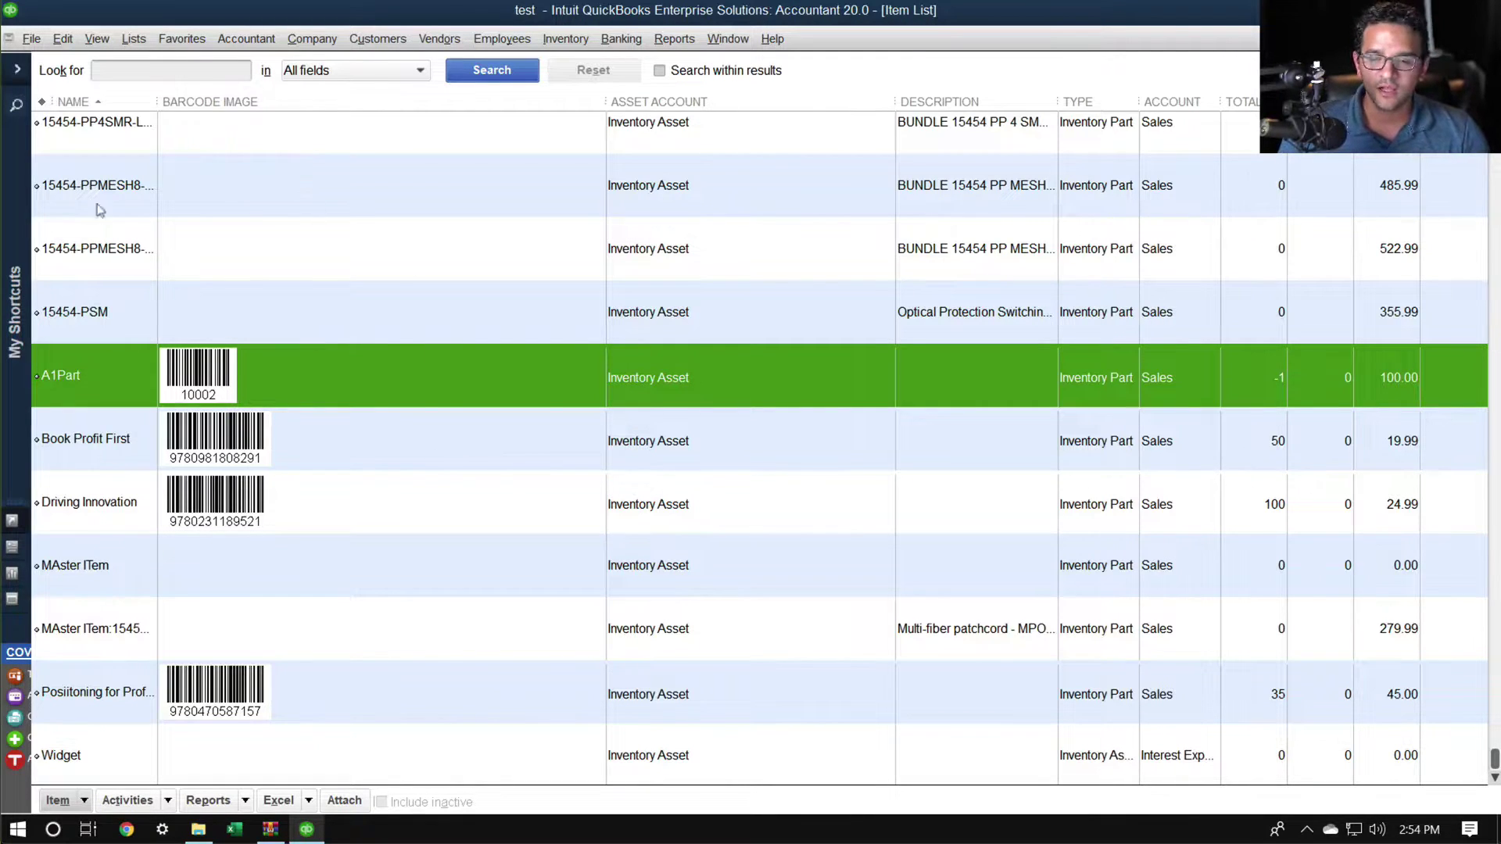
Remove the Barcode Image column from the Item List's displayed columns.
{"action": "scroll", "coordinate": [231, 481], "scroll_direction": "up", "scroll_amount": 5}
{"action": "scroll", "coordinate": [231, 481], "scroll_direction": "down", "scroll_amount": 5}
{"action": "left_click_drag", "start_coordinate": [157, 102], "coordinate": [227, 102]}
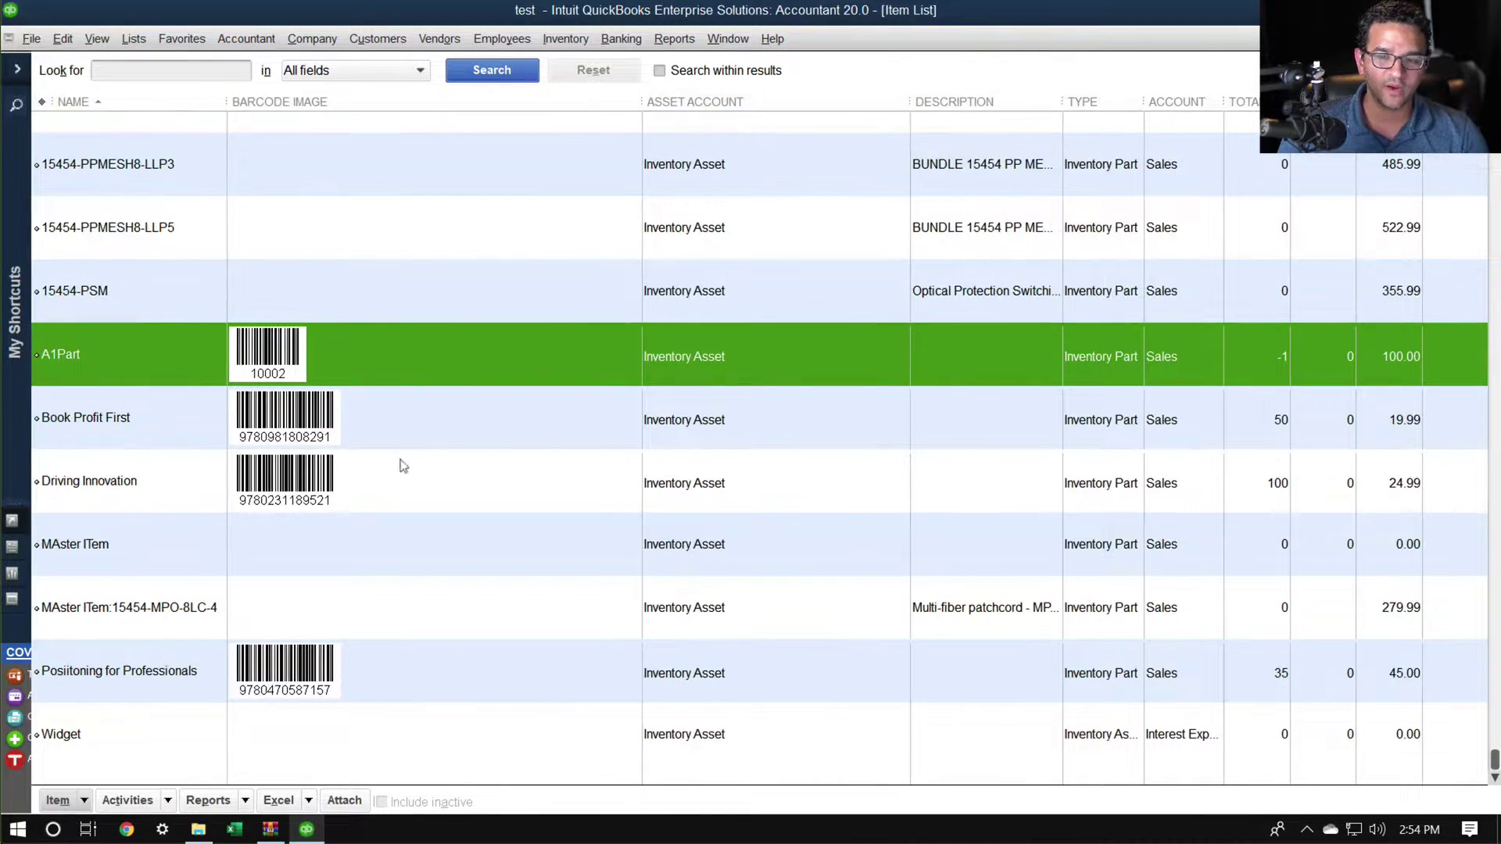
{"action": "right_click", "coordinate": [364, 357]}
{"action": "left_click", "coordinate": [429, 564]}
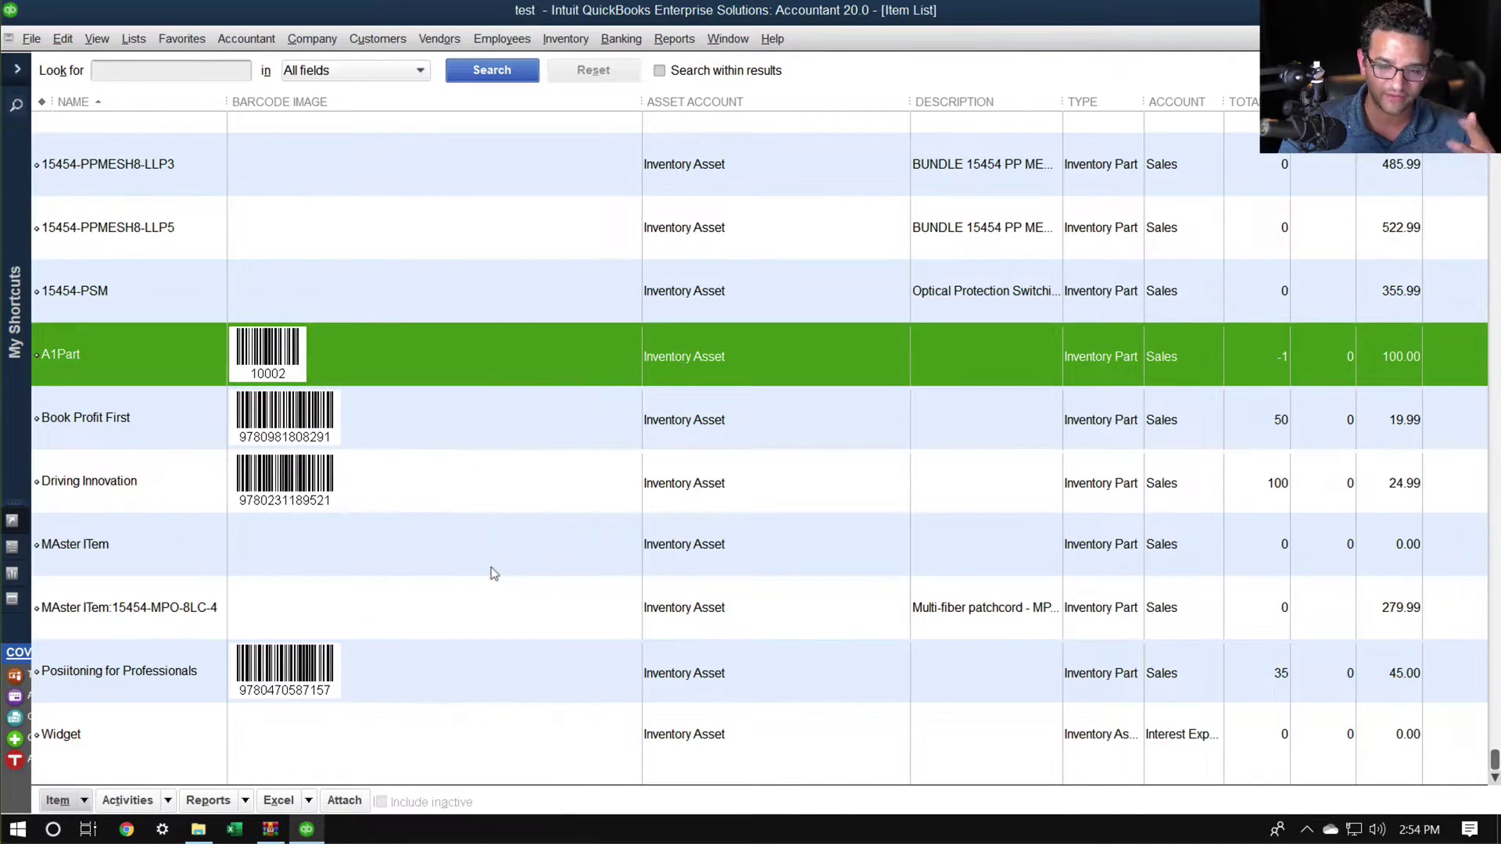
{"action": "left_click", "coordinate": [633, 331]}
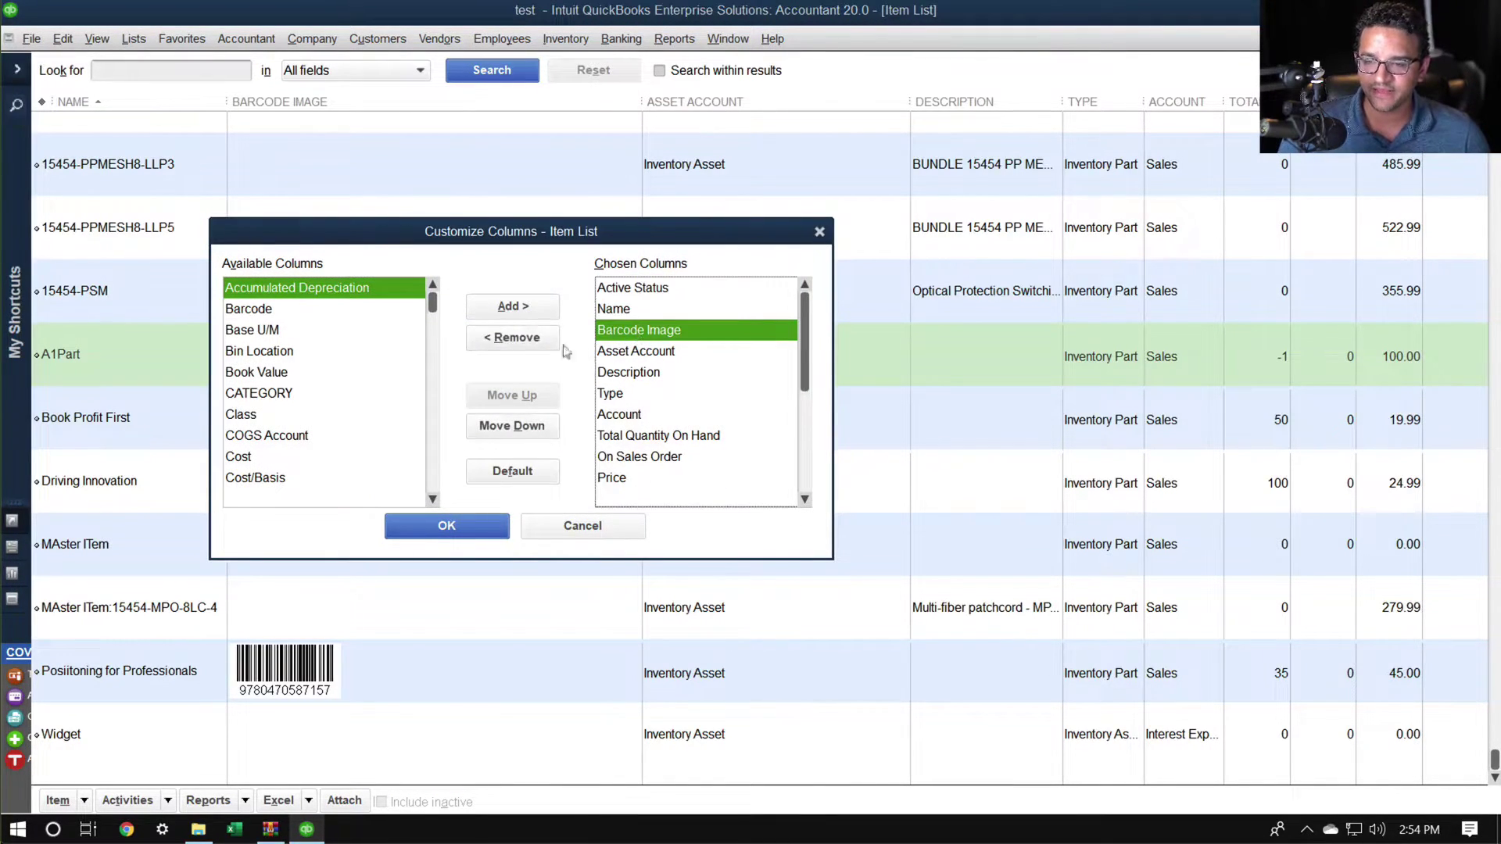
{"action": "left_click", "coordinate": [504, 337]}
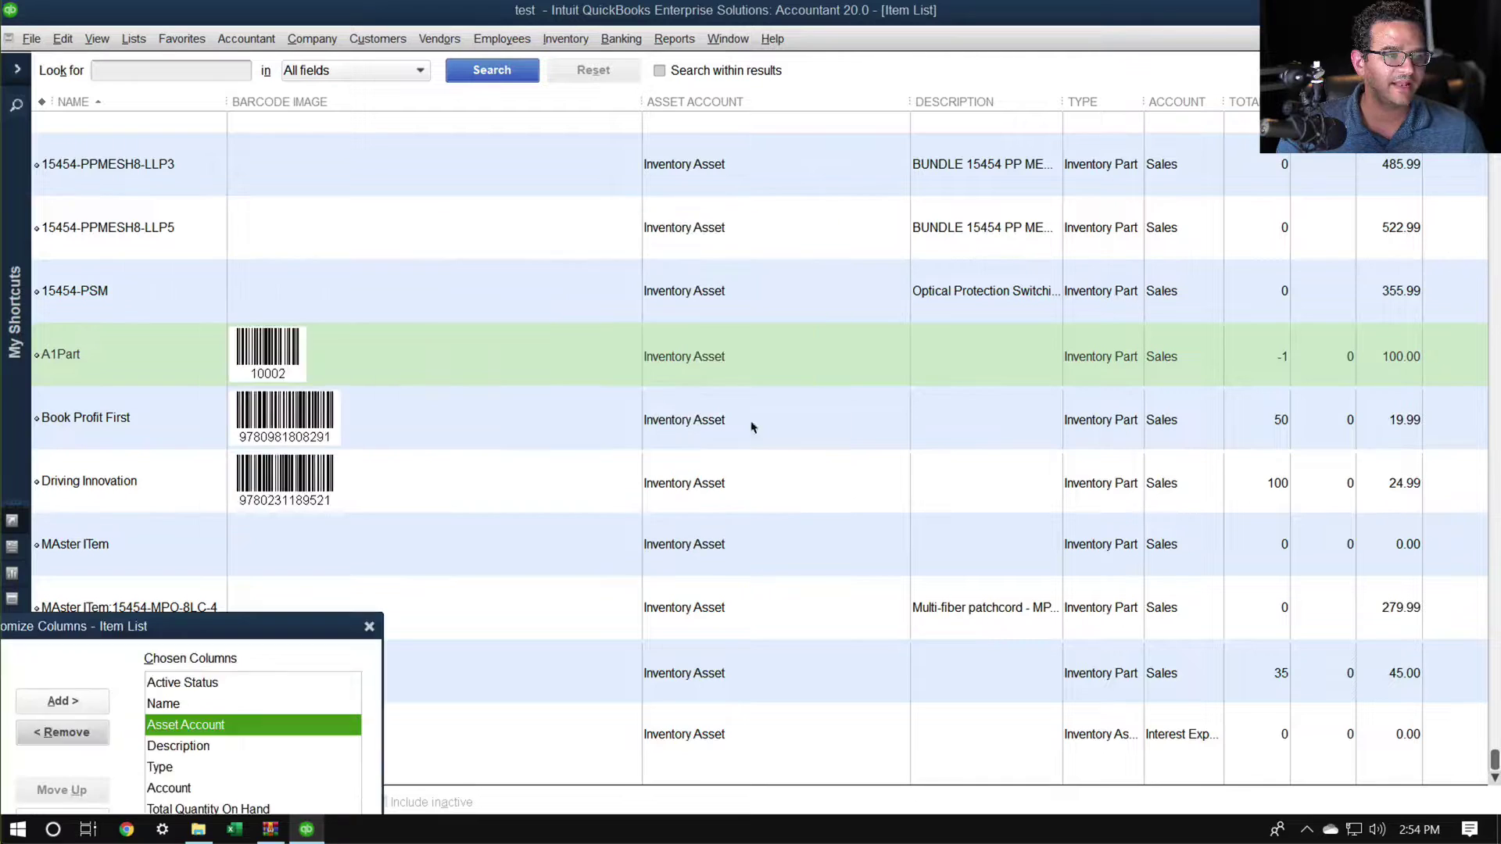
Add the Barcode column and move it up to sit right after Name.
{"action": "left_click_drag", "start_coordinate": [99, 629], "coordinate": [673, 195]}
{"action": "left_click", "coordinate": [478, 270]}
{"action": "left_click", "coordinate": [654, 270]}
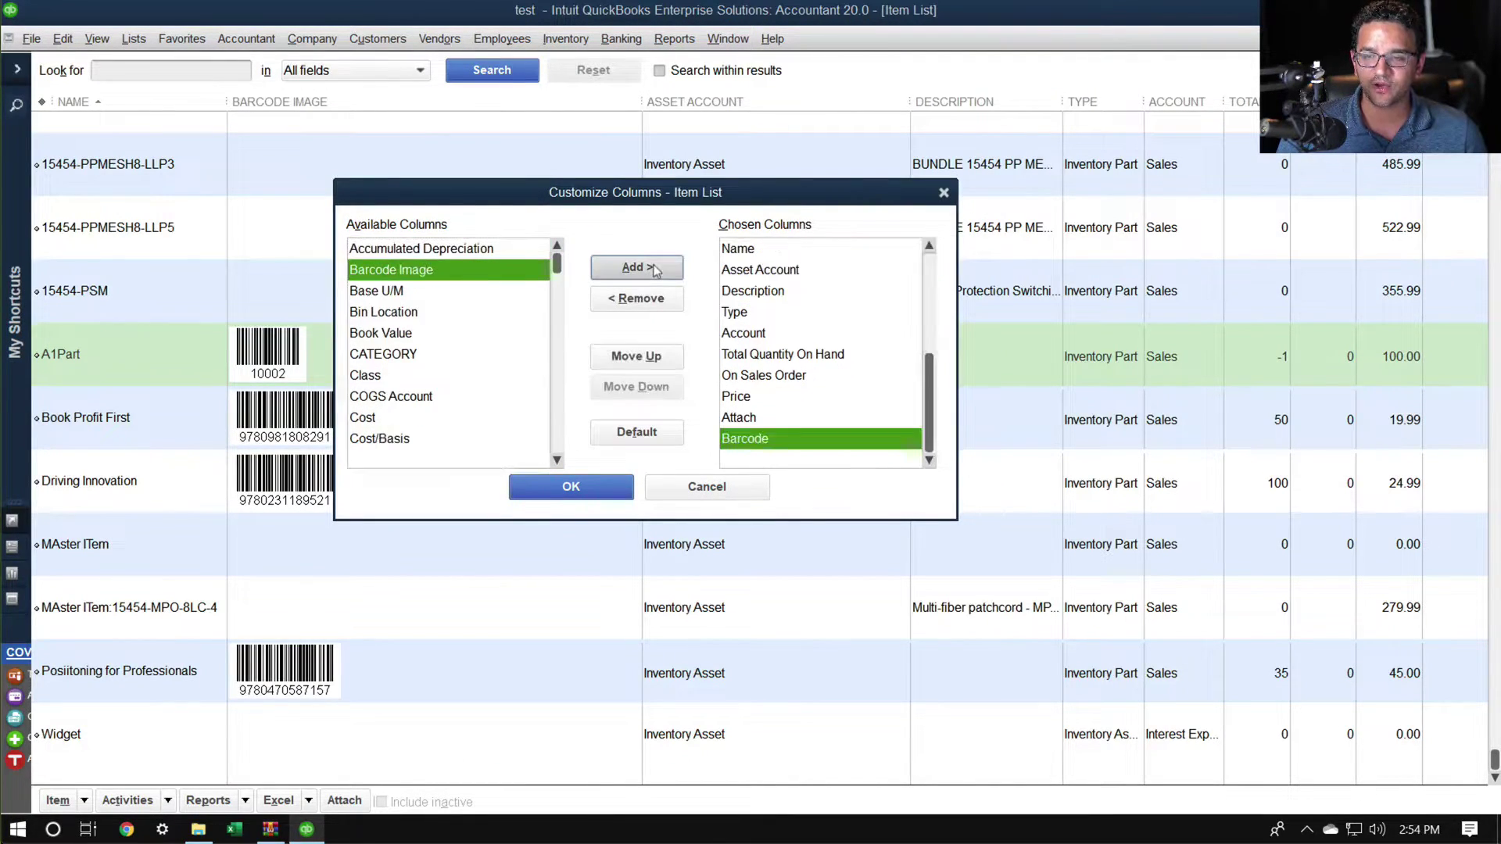
{"action": "double_click", "coordinate": [638, 358]}
{"action": "double_click", "coordinate": [637, 358]}
{"action": "double_click", "coordinate": [638, 358]}
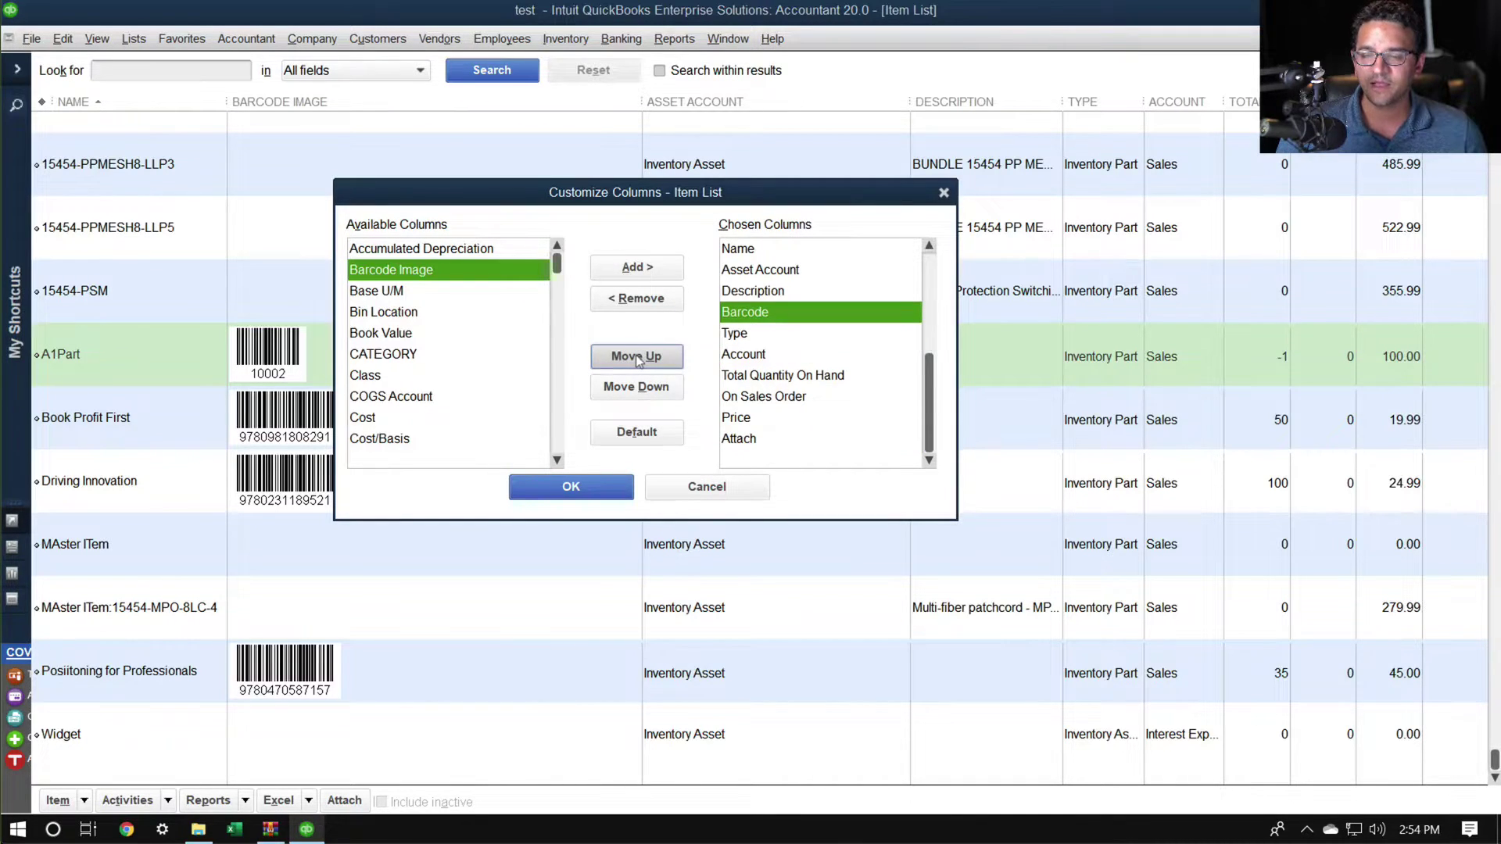
{"action": "double_click", "coordinate": [638, 358]}
Widen the Barcode column and sort it descending so barcoded items list first.
{"action": "left_click", "coordinate": [560, 486]}
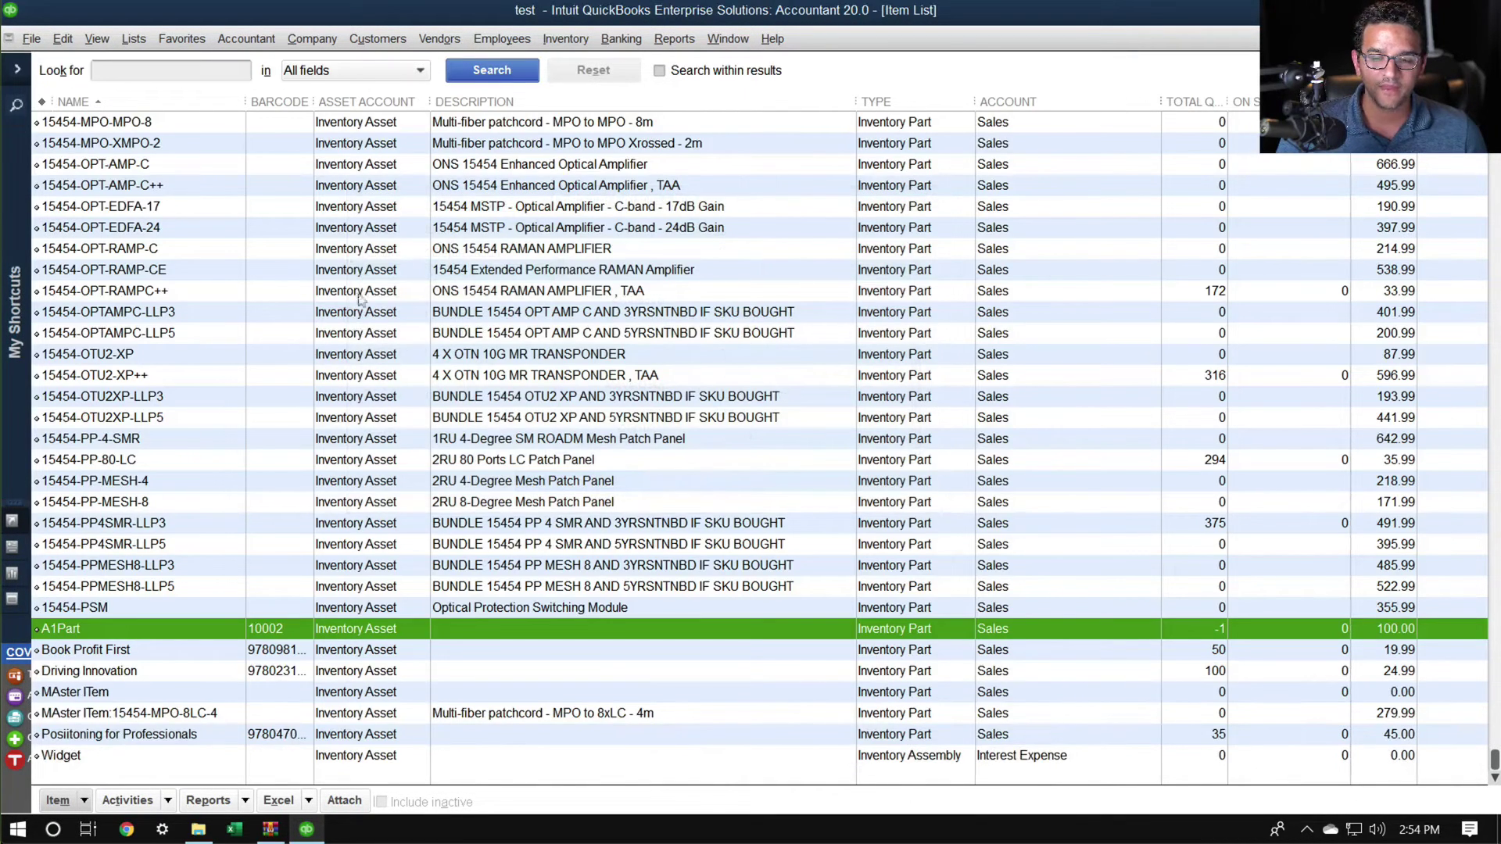
{"action": "double_click", "coordinate": [314, 102]}
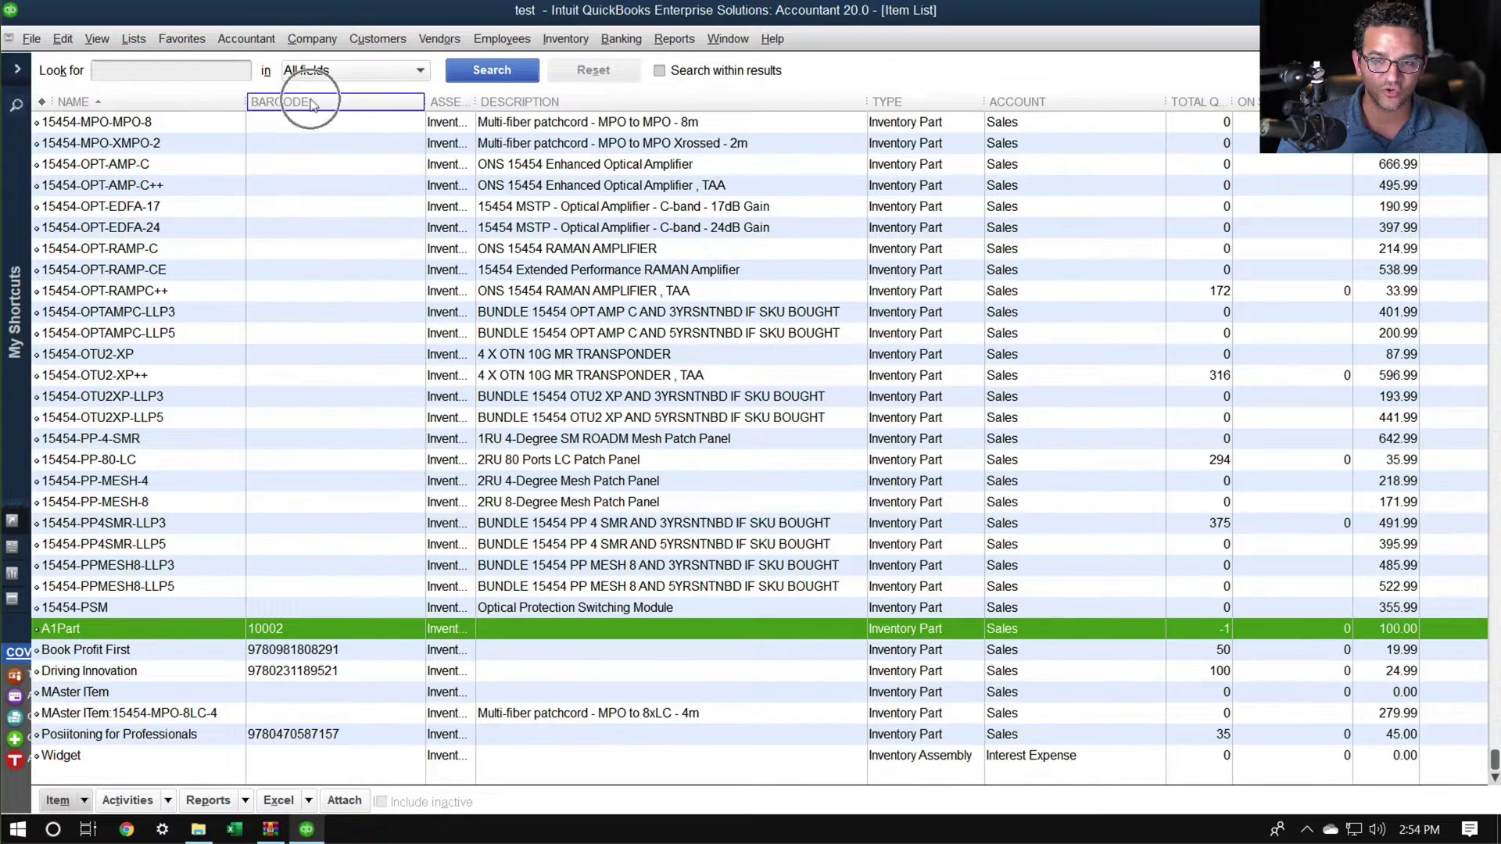
{"action": "left_click", "coordinate": [313, 102]}
{"action": "left_click", "coordinate": [314, 102]}
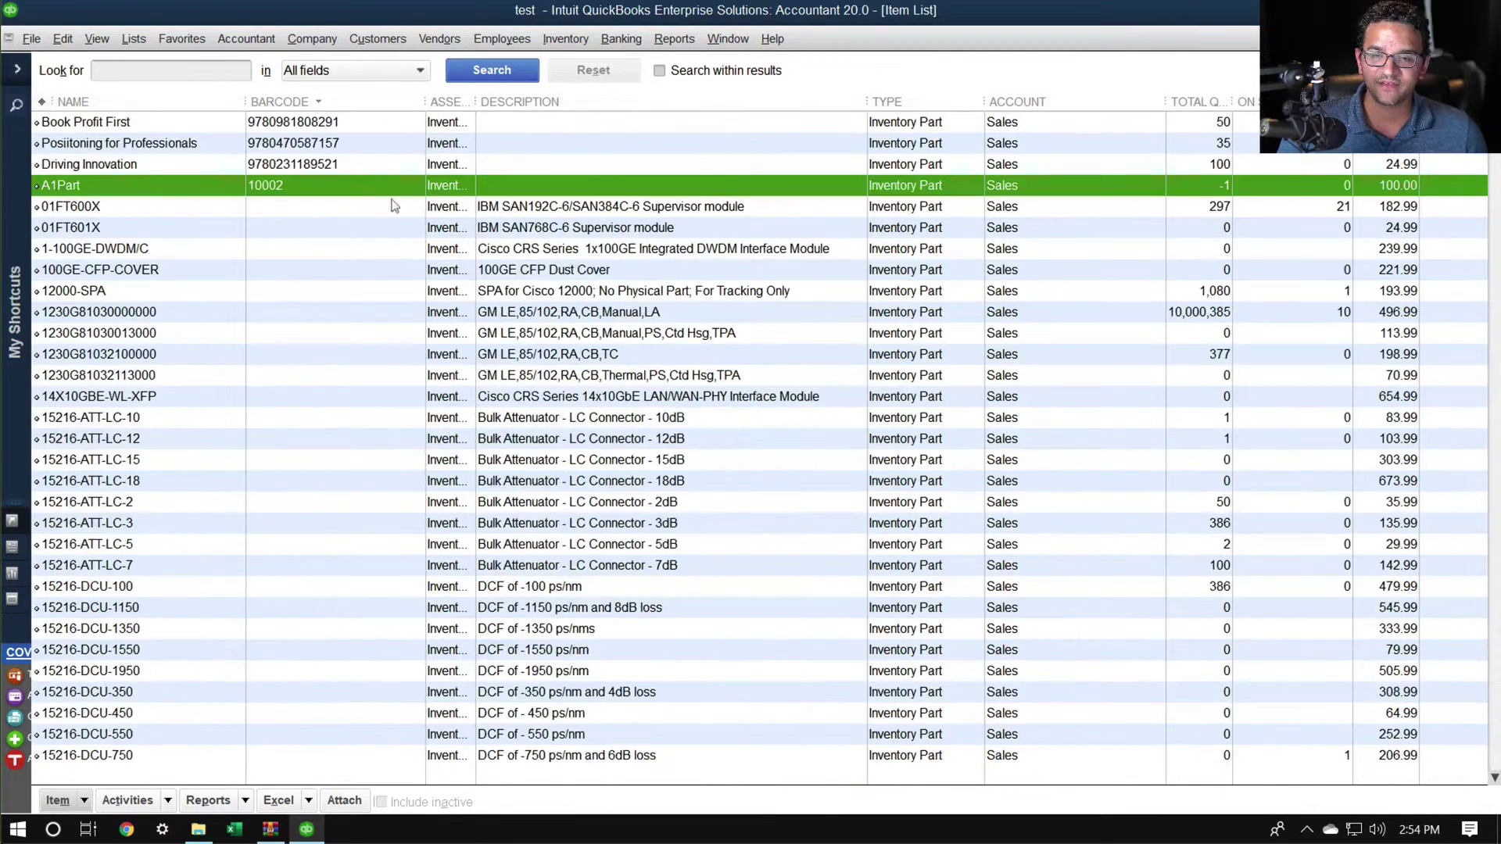
{"action": "left_click", "coordinate": [315, 127]}
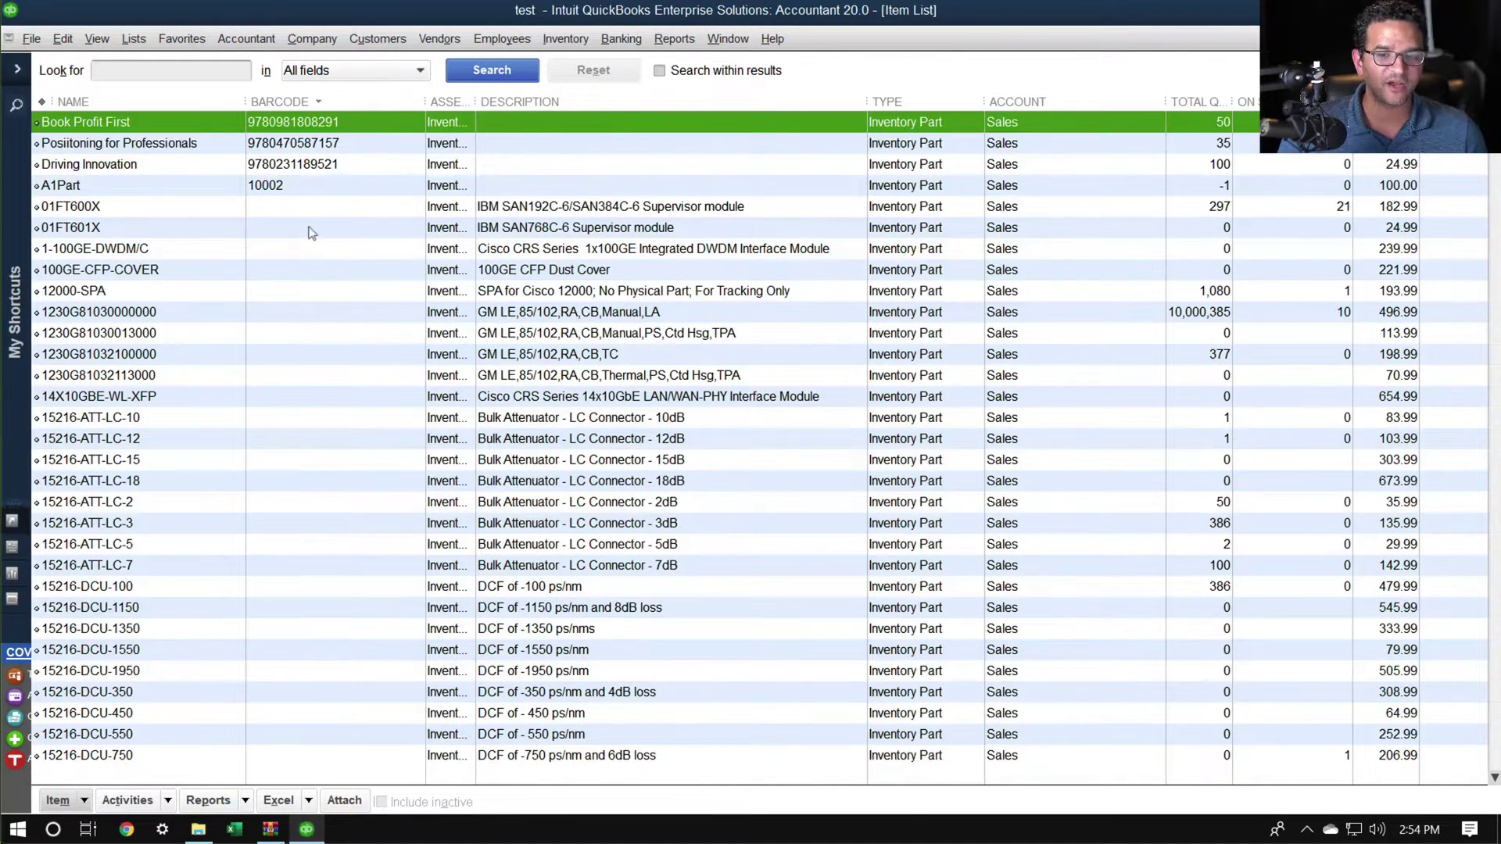
{"action": "left_click", "coordinate": [305, 205]}
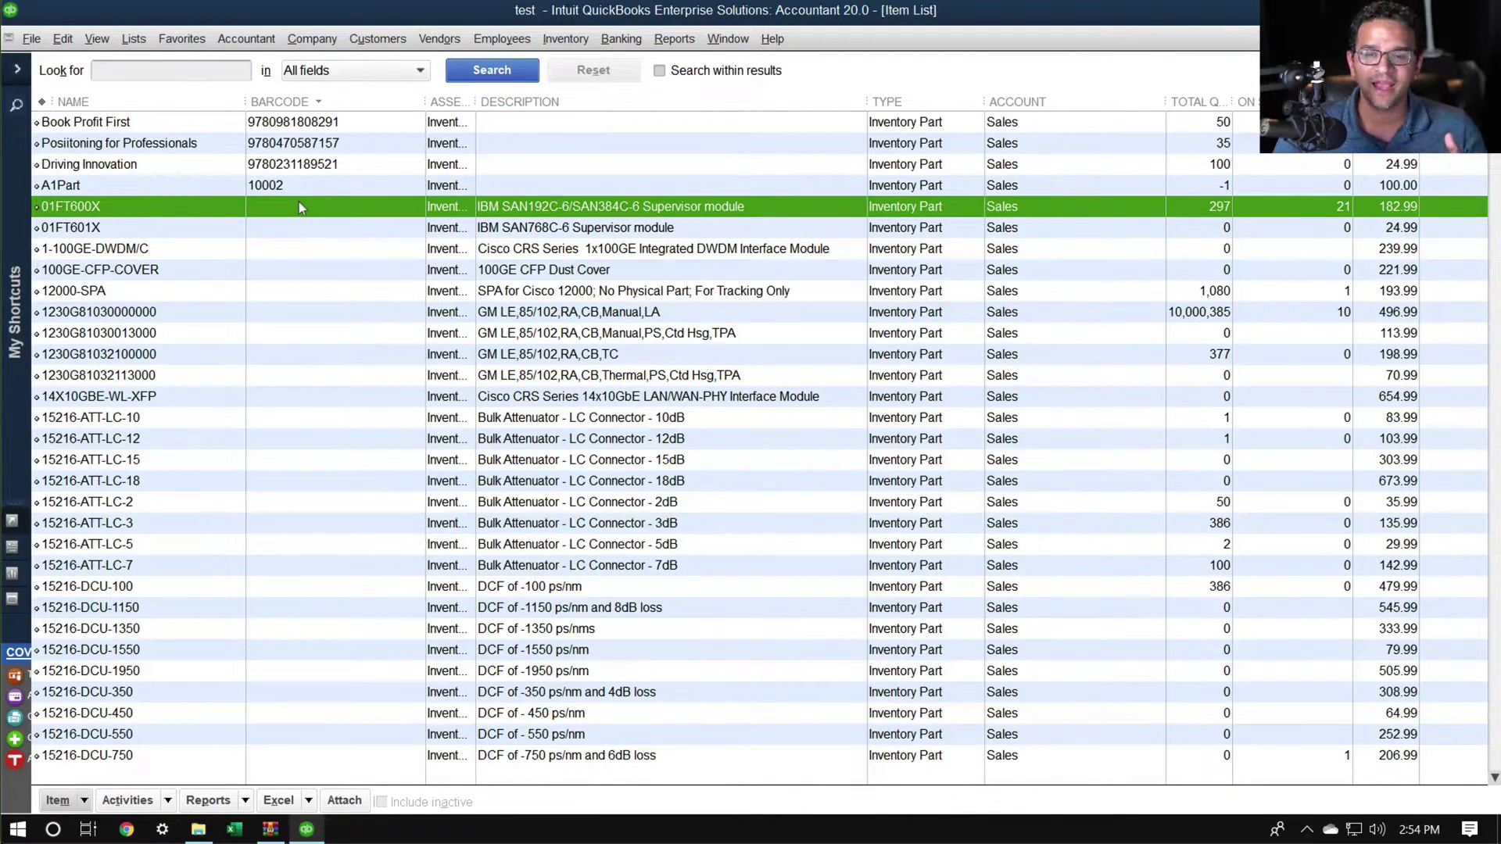
Enter barcode 546545644 on item 01FT600X and save the change.
{"action": "double_click", "coordinate": [299, 205]}
{"action": "left_click", "coordinate": [91, 212]}
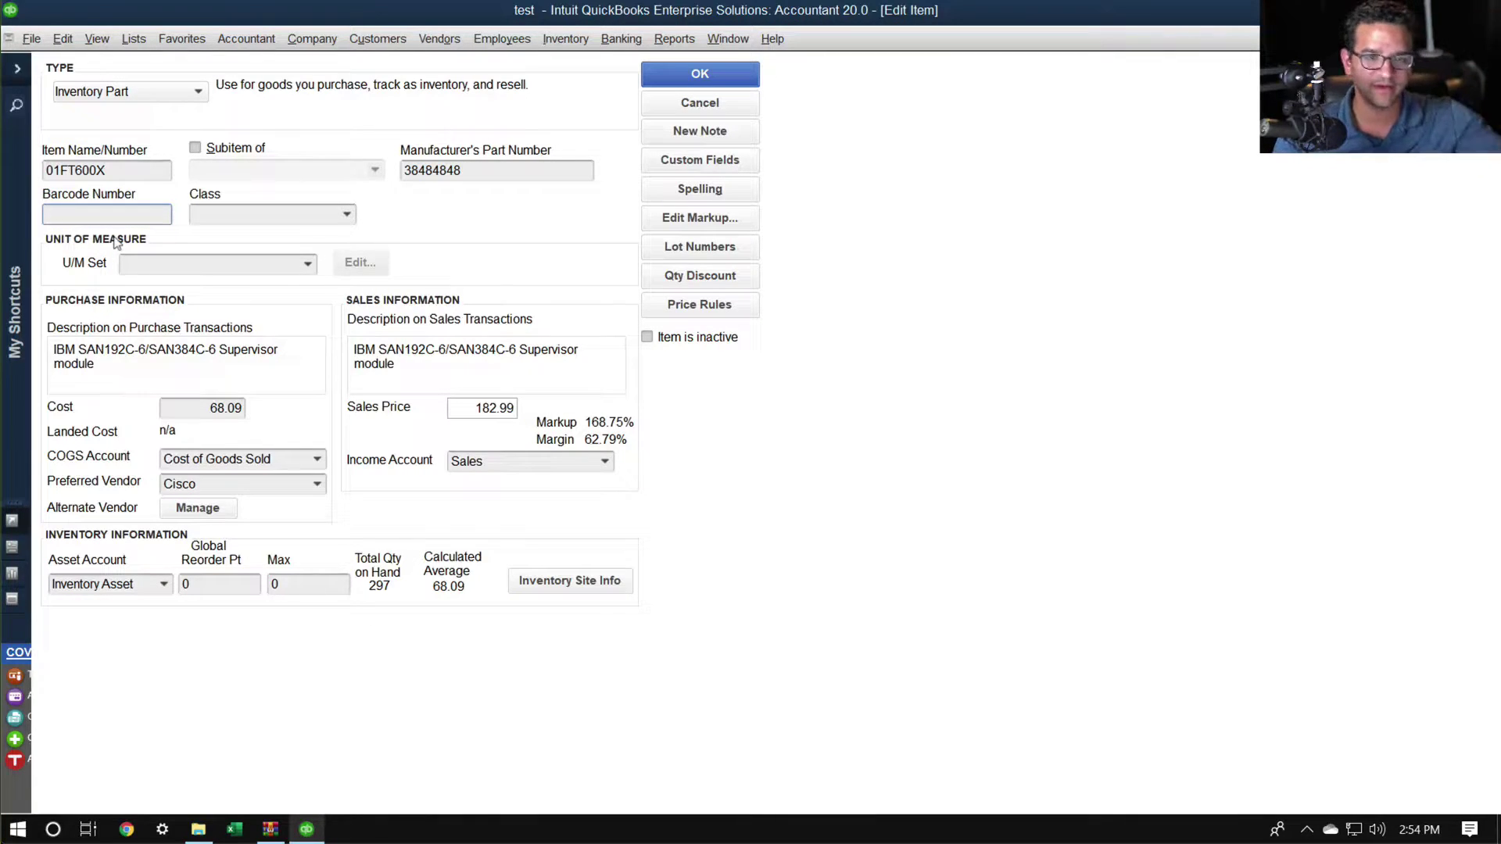
{"action": "type", "text": "546545644"}
{"action": "key", "text": "Tab"}
{"action": "key", "text": "Escape"}
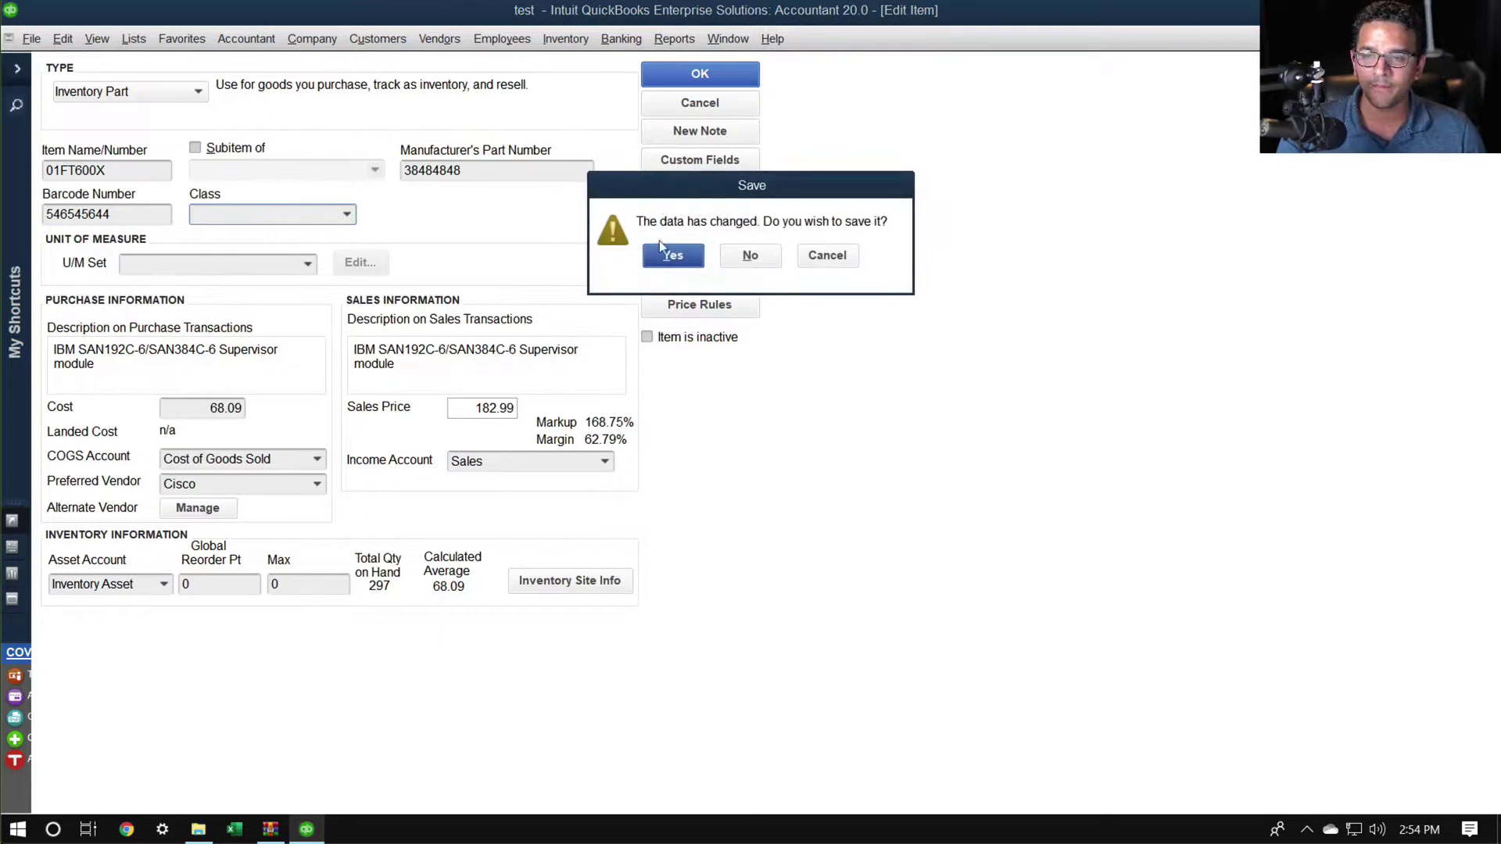
{"action": "left_click", "coordinate": [671, 256]}
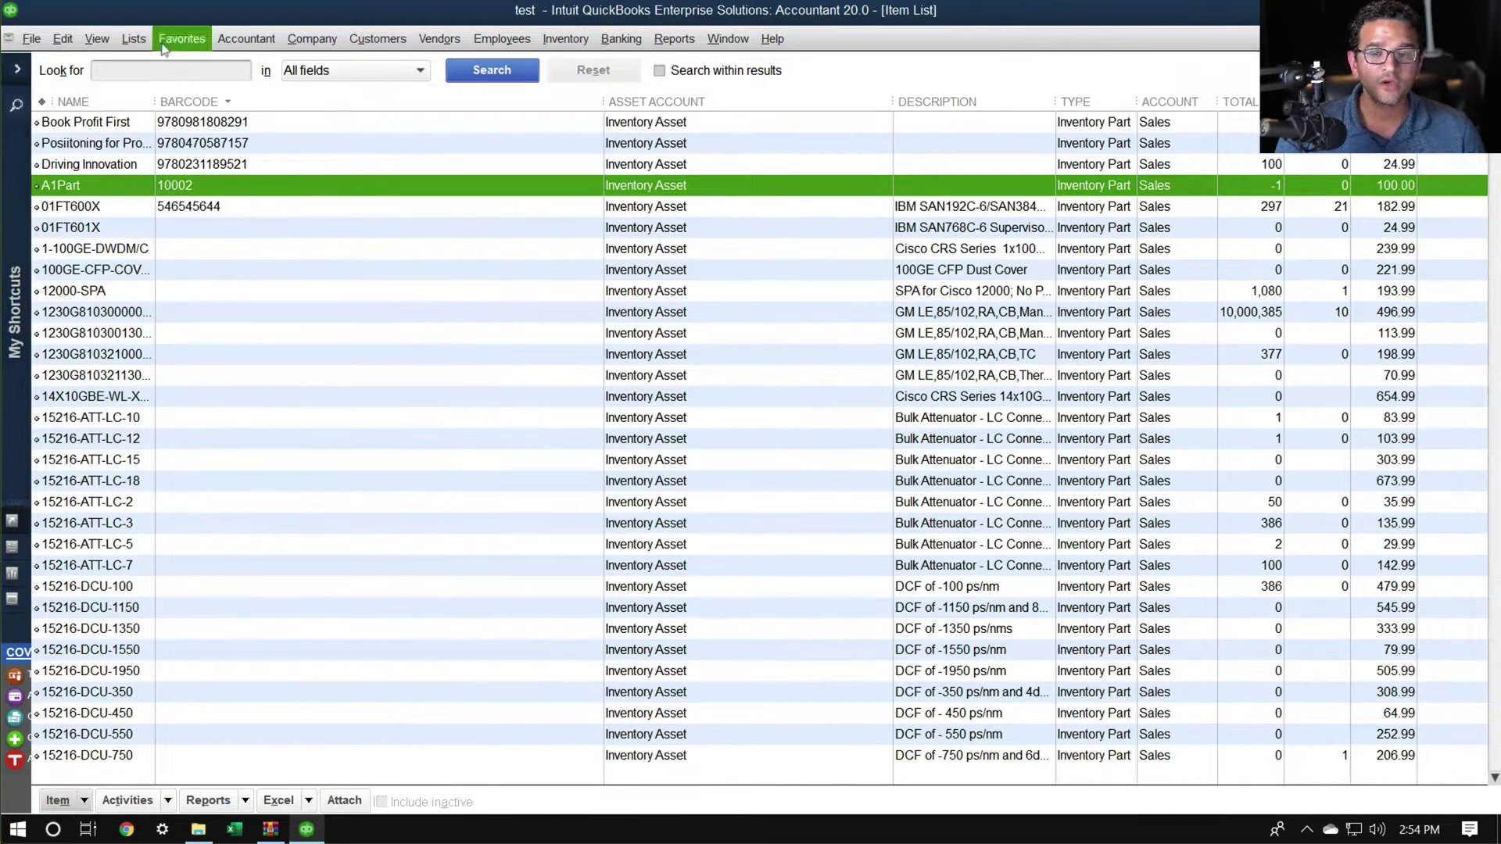
Open Add/Edit Multiple List Entries showing the Inventory Parts list.
{"action": "left_click", "coordinate": [135, 40]}
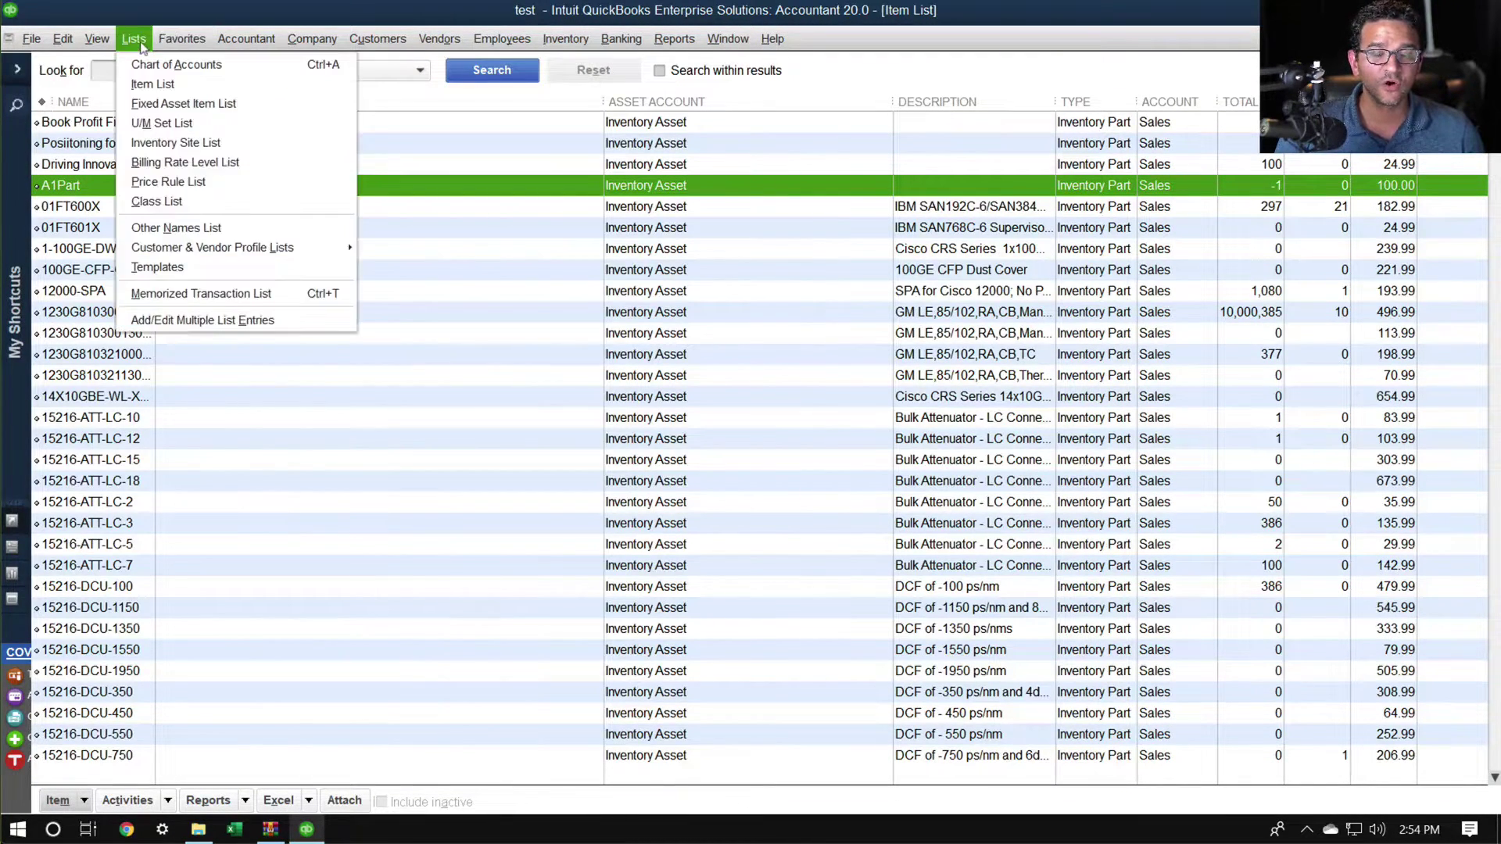
{"action": "left_click", "coordinate": [204, 320]}
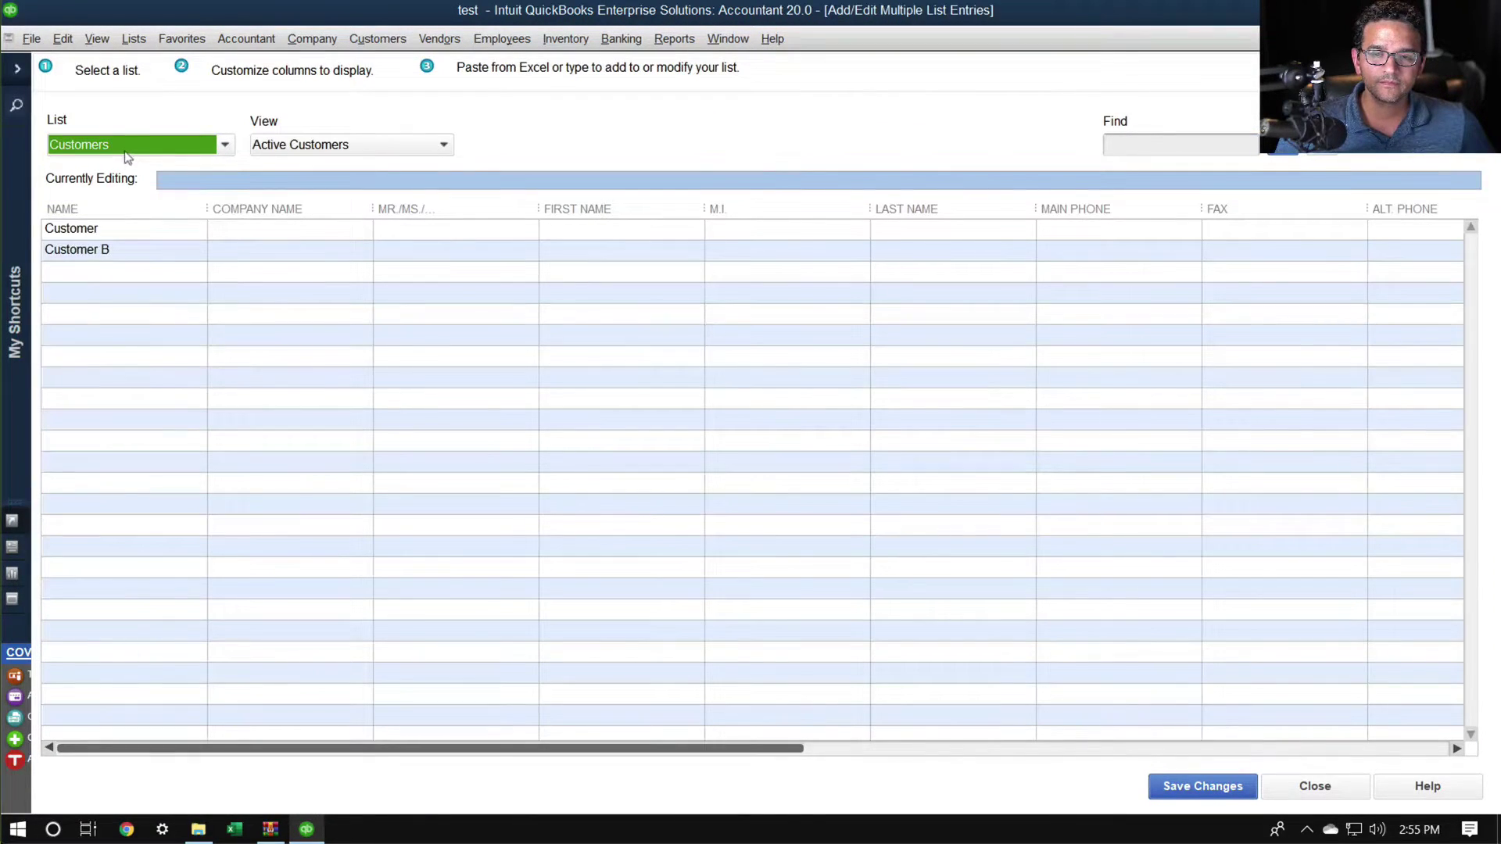
{"action": "left_click", "coordinate": [127, 153]}
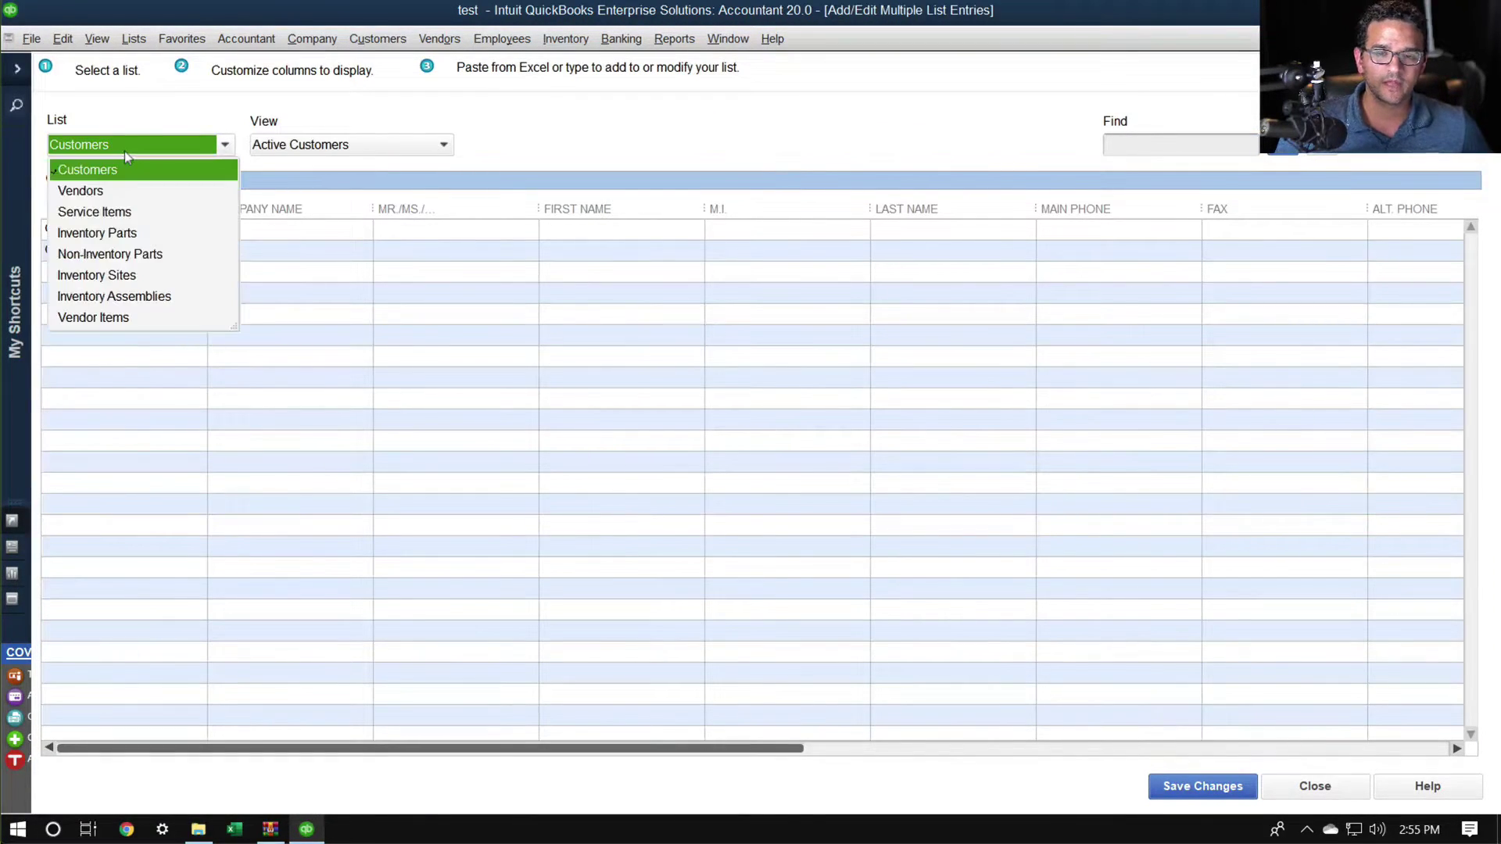
{"action": "left_click", "coordinate": [107, 233]}
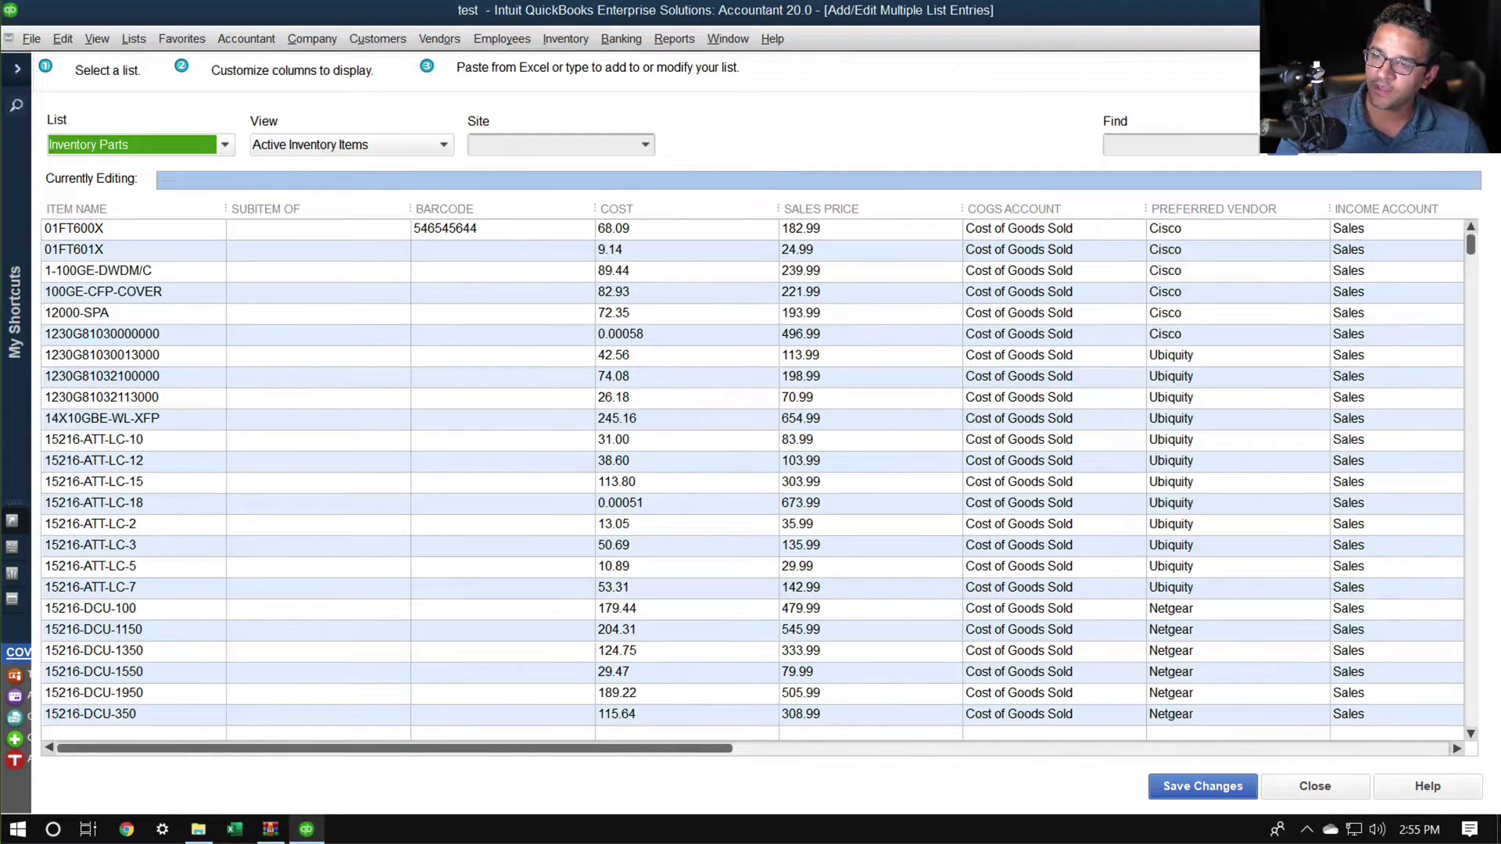
Move the Barcode column to first place in the bulk-edit column layout.
{"action": "left_click", "coordinate": [1329, 145]}
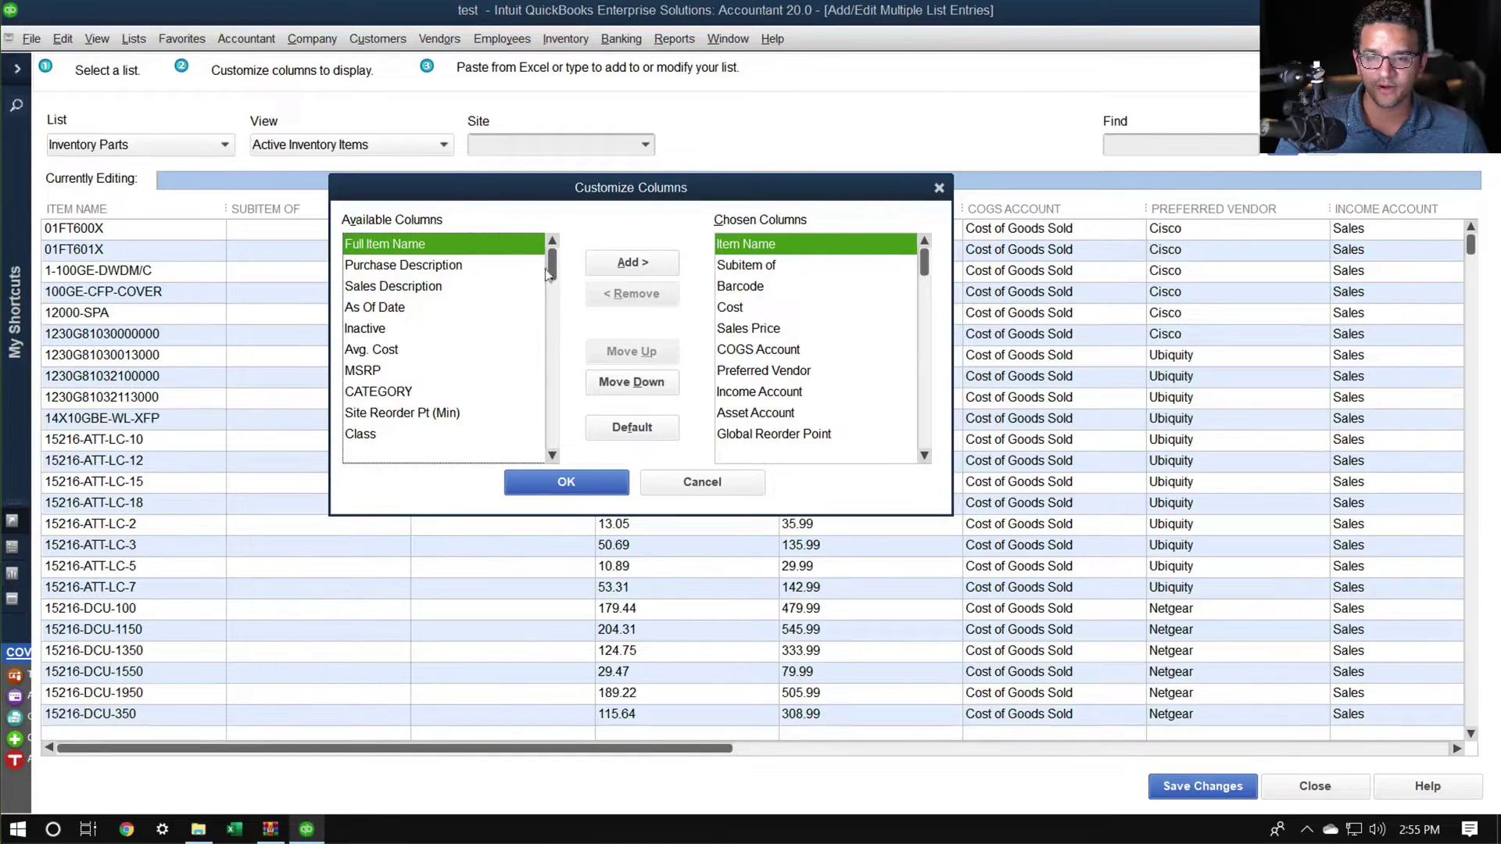
{"action": "left_click_drag", "start_coordinate": [549, 269], "coordinate": [547, 477]}
{"action": "scroll", "coordinate": [537, 348], "scroll_direction": "up", "scroll_amount": 2}
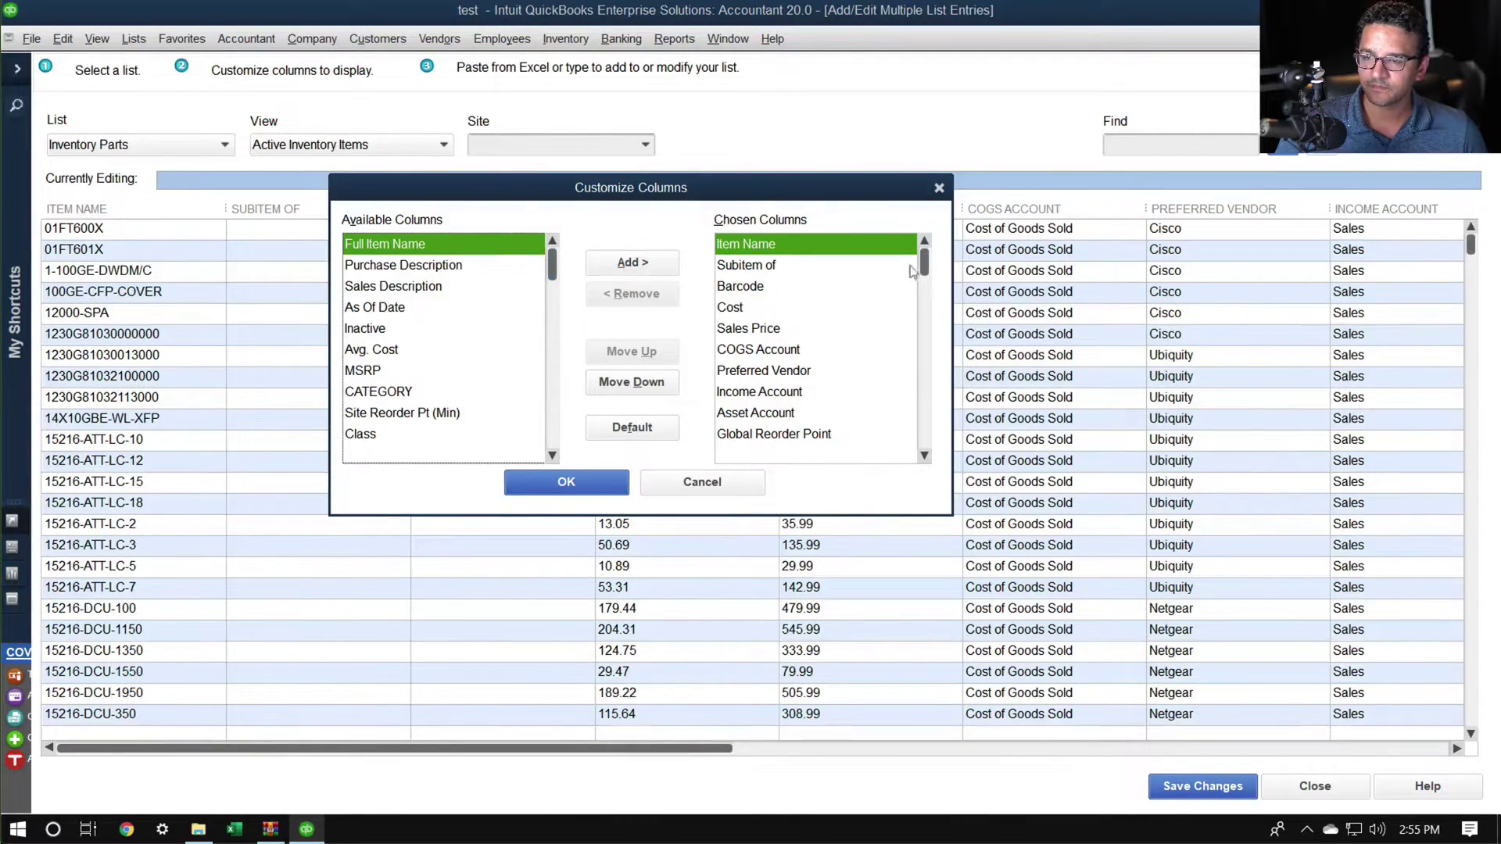
{"action": "left_click", "coordinate": [739, 286]}
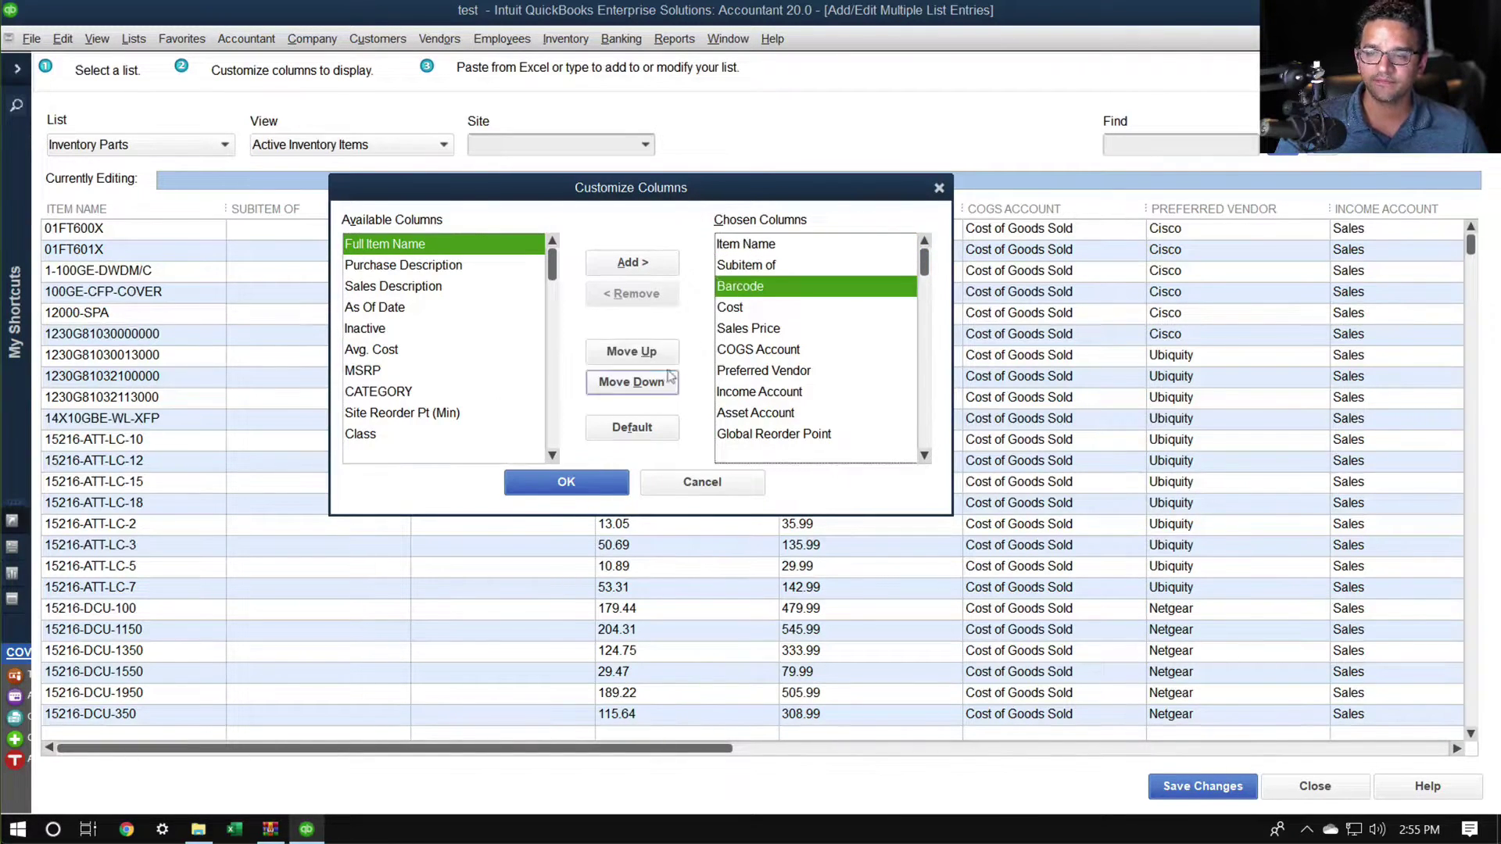
{"action": "left_click", "coordinate": [630, 351]}
{"action": "left_click", "coordinate": [630, 351]}
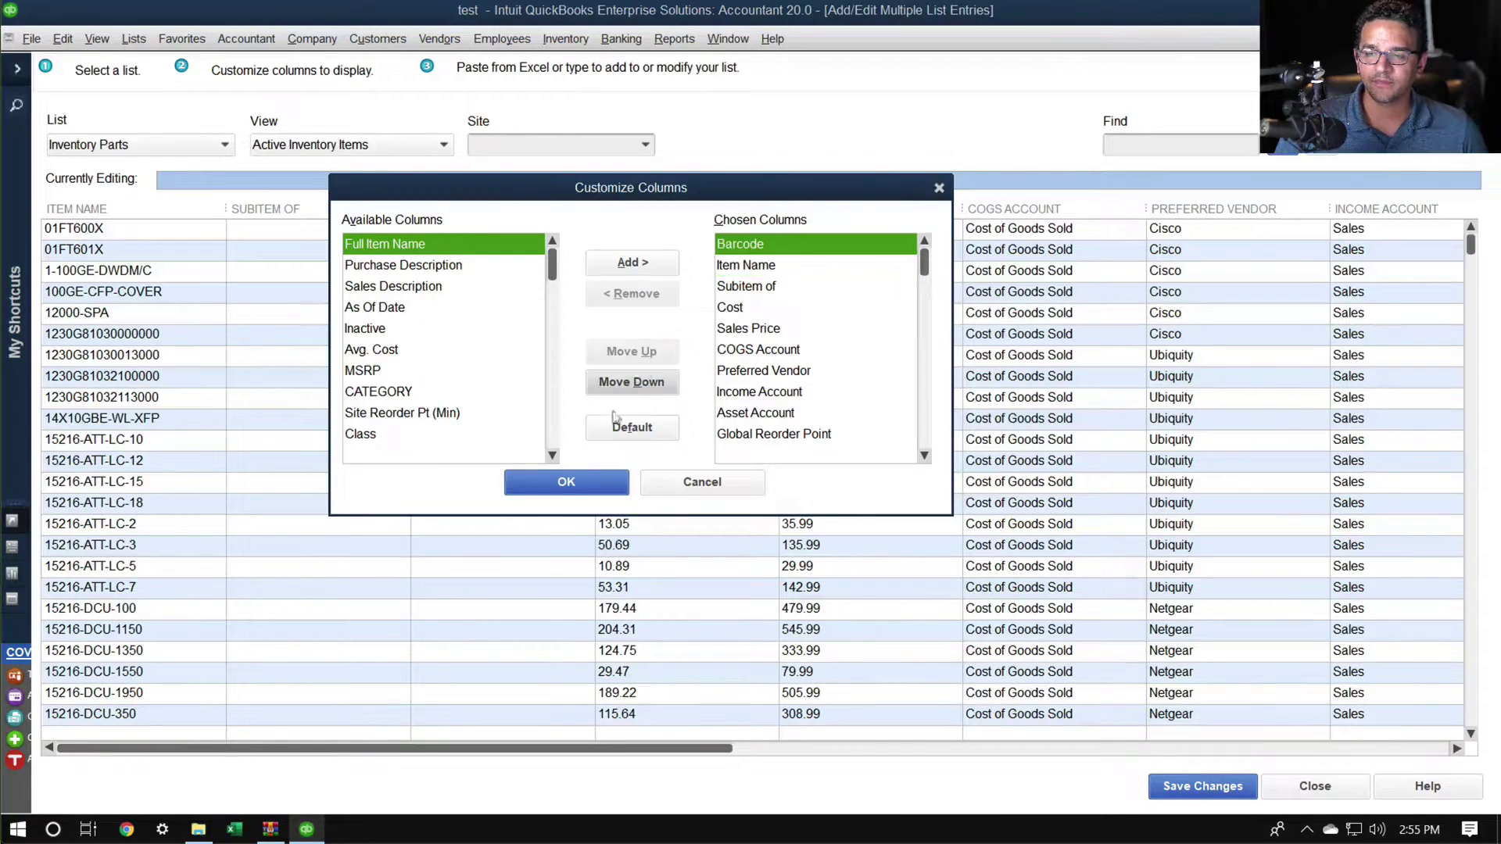
{"action": "left_click", "coordinate": [566, 483]}
{"action": "left_click", "coordinate": [123, 250]}
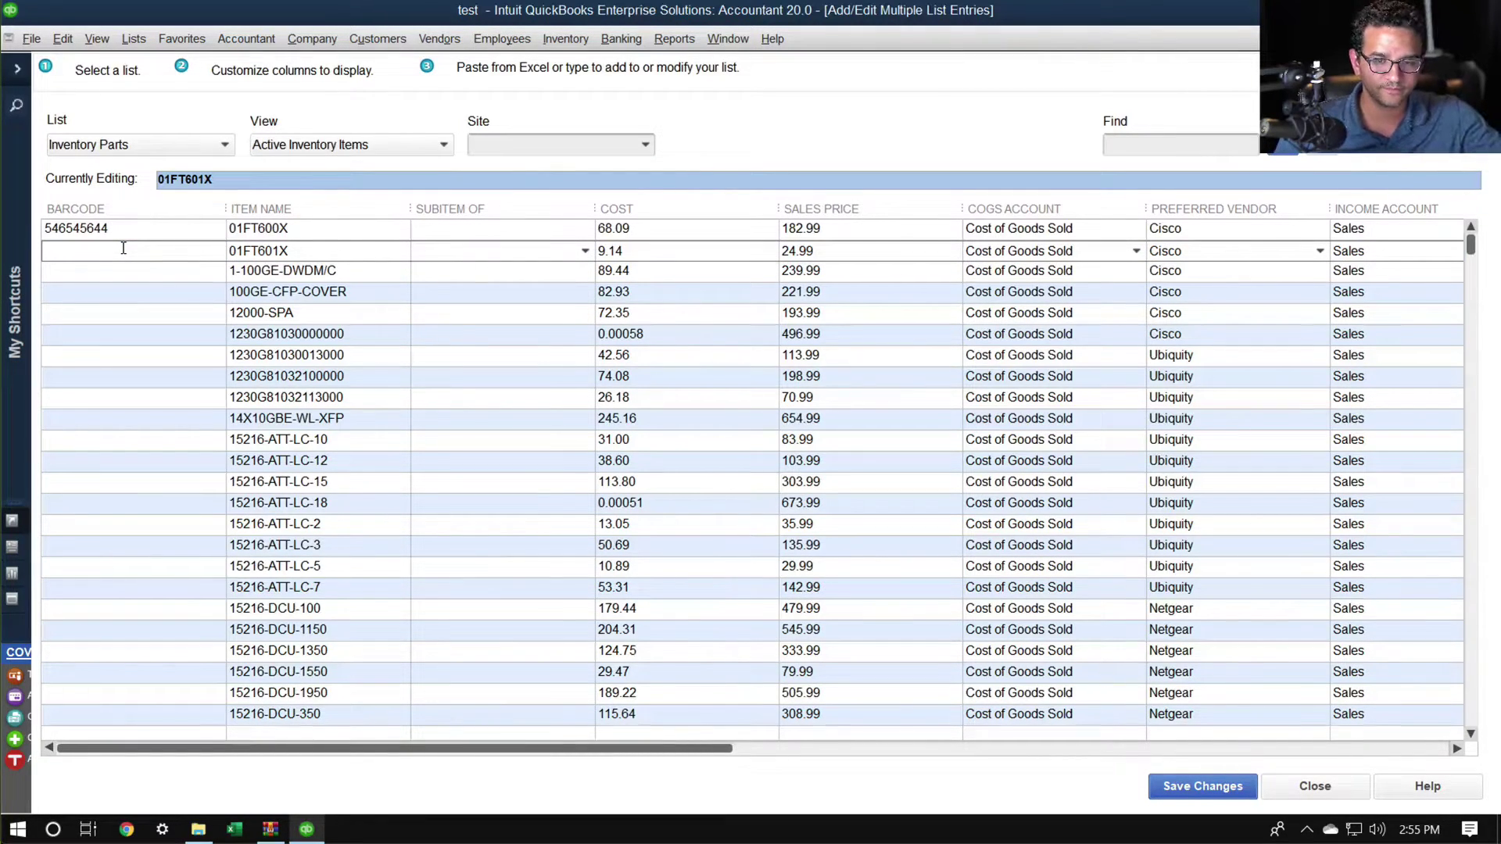
{"action": "type", "text": "9780071614139"}
{"action": "key", "text": "Tab"}
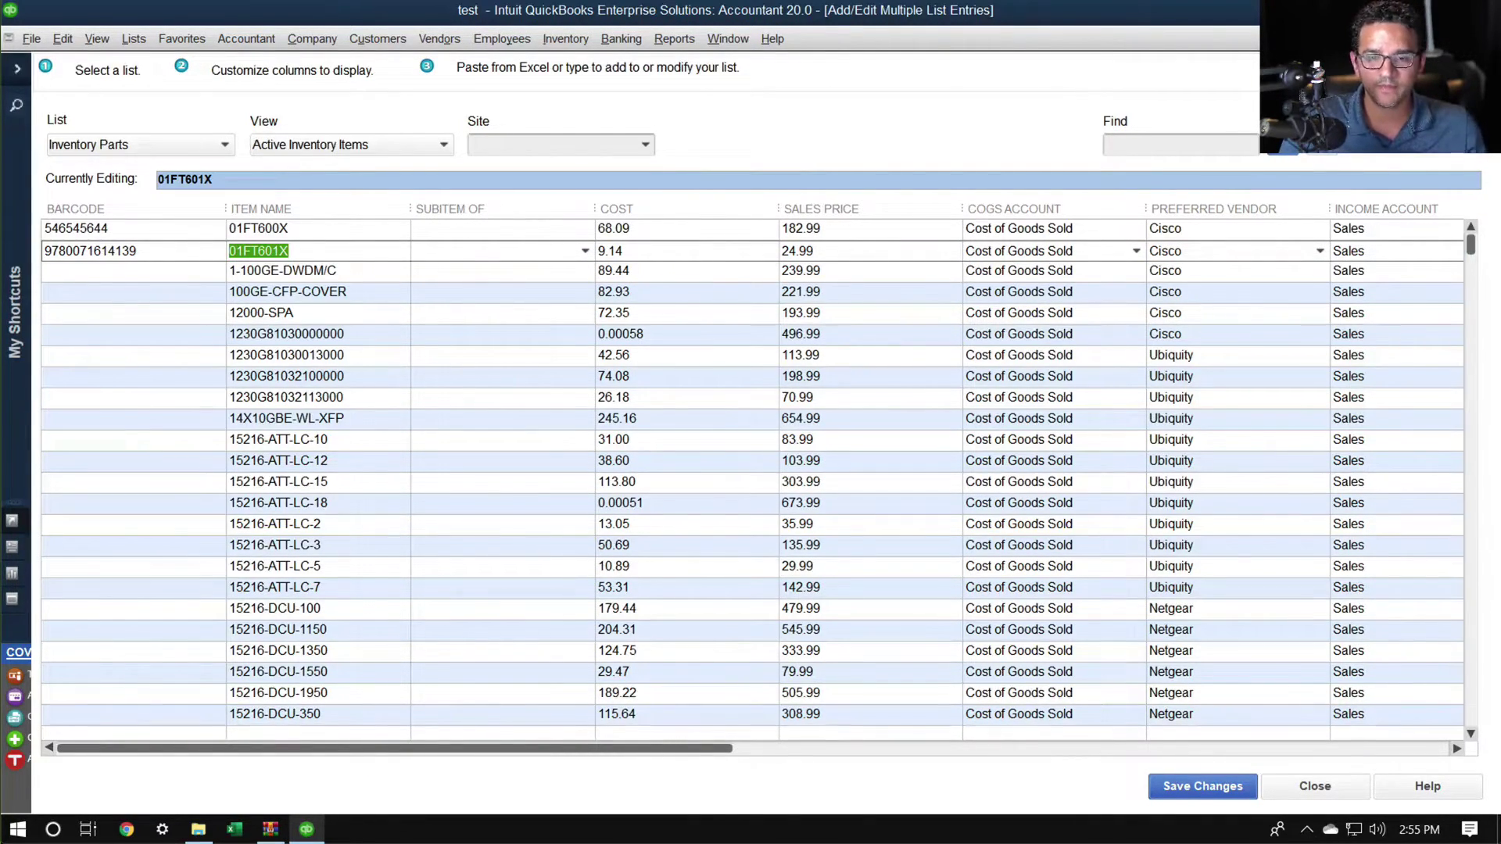
{"action": "left_click", "coordinate": [149, 264]}
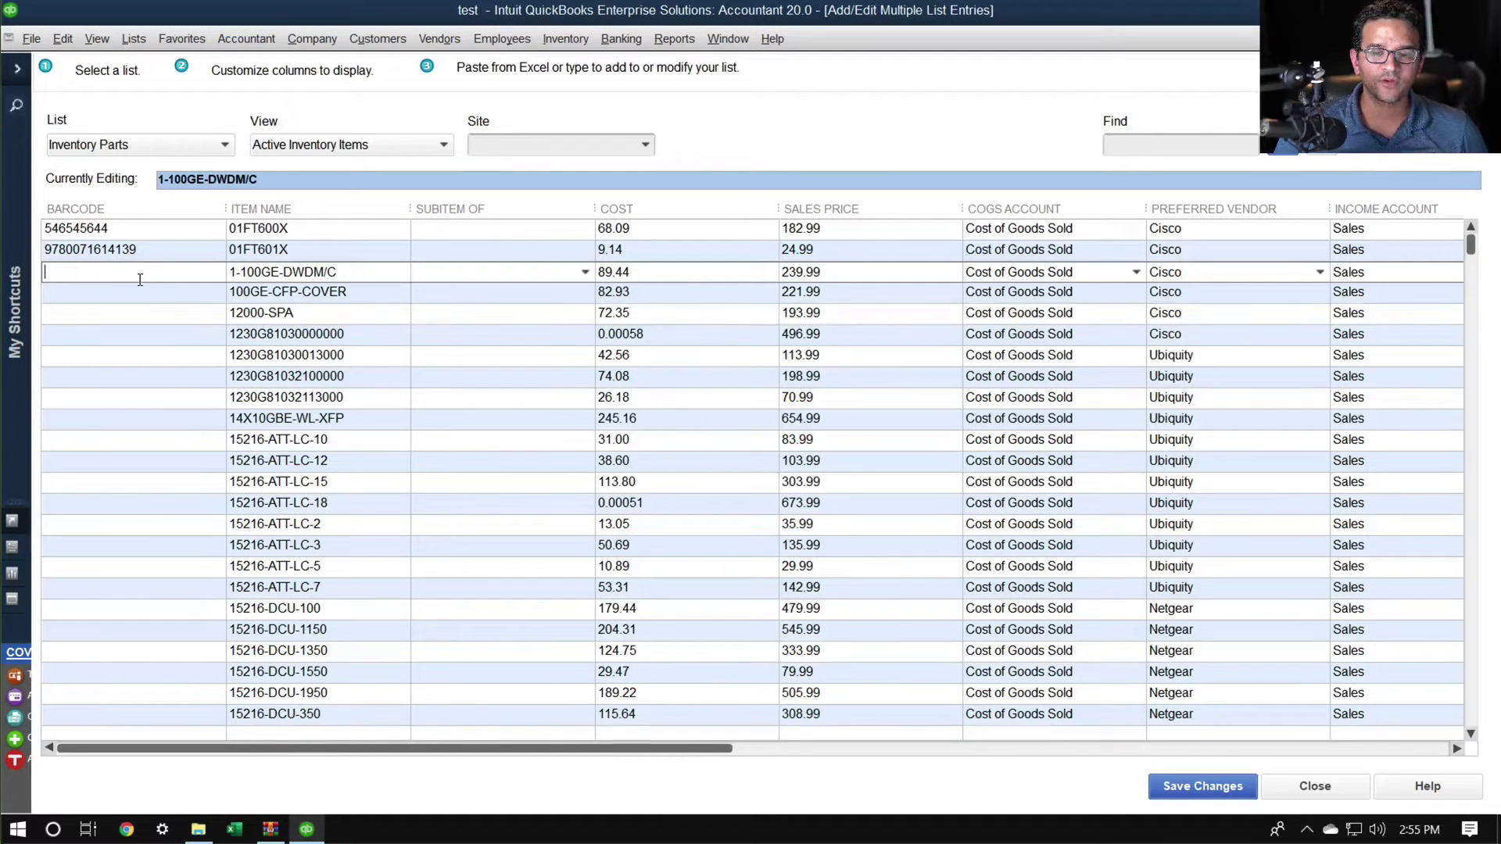
{"action": "type", "text": "9780071614139"}
{"action": "key", "text": "Tab"}
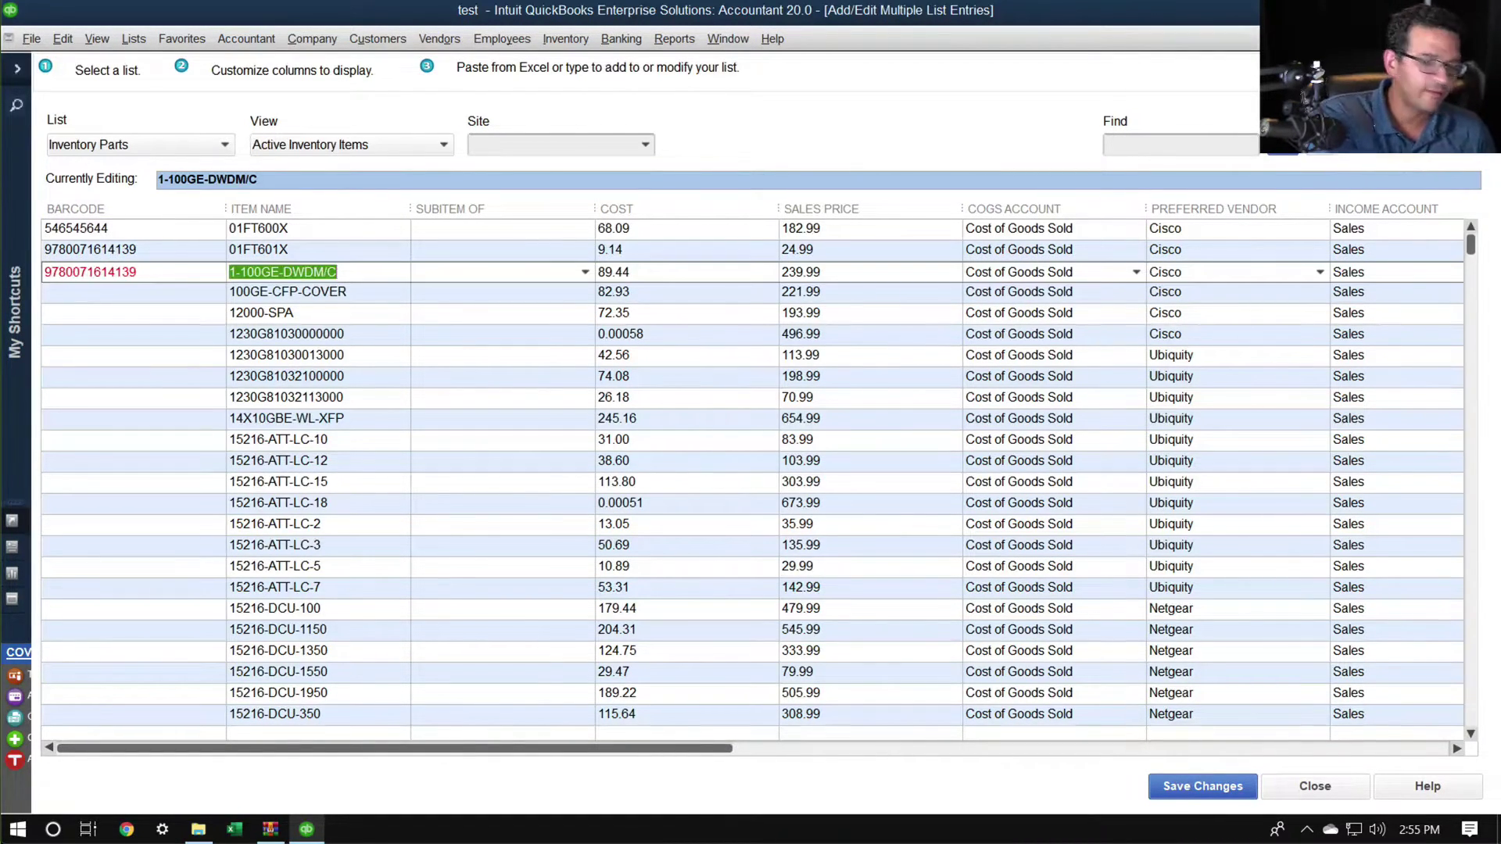
Replace the duplicate, giving 1-100GE-DWDM/C, 100GE-CFP-COVER and 12000-SPA barcodes 546545, 56454556 and 88922.
{"action": "left_click", "coordinate": [97, 294]}
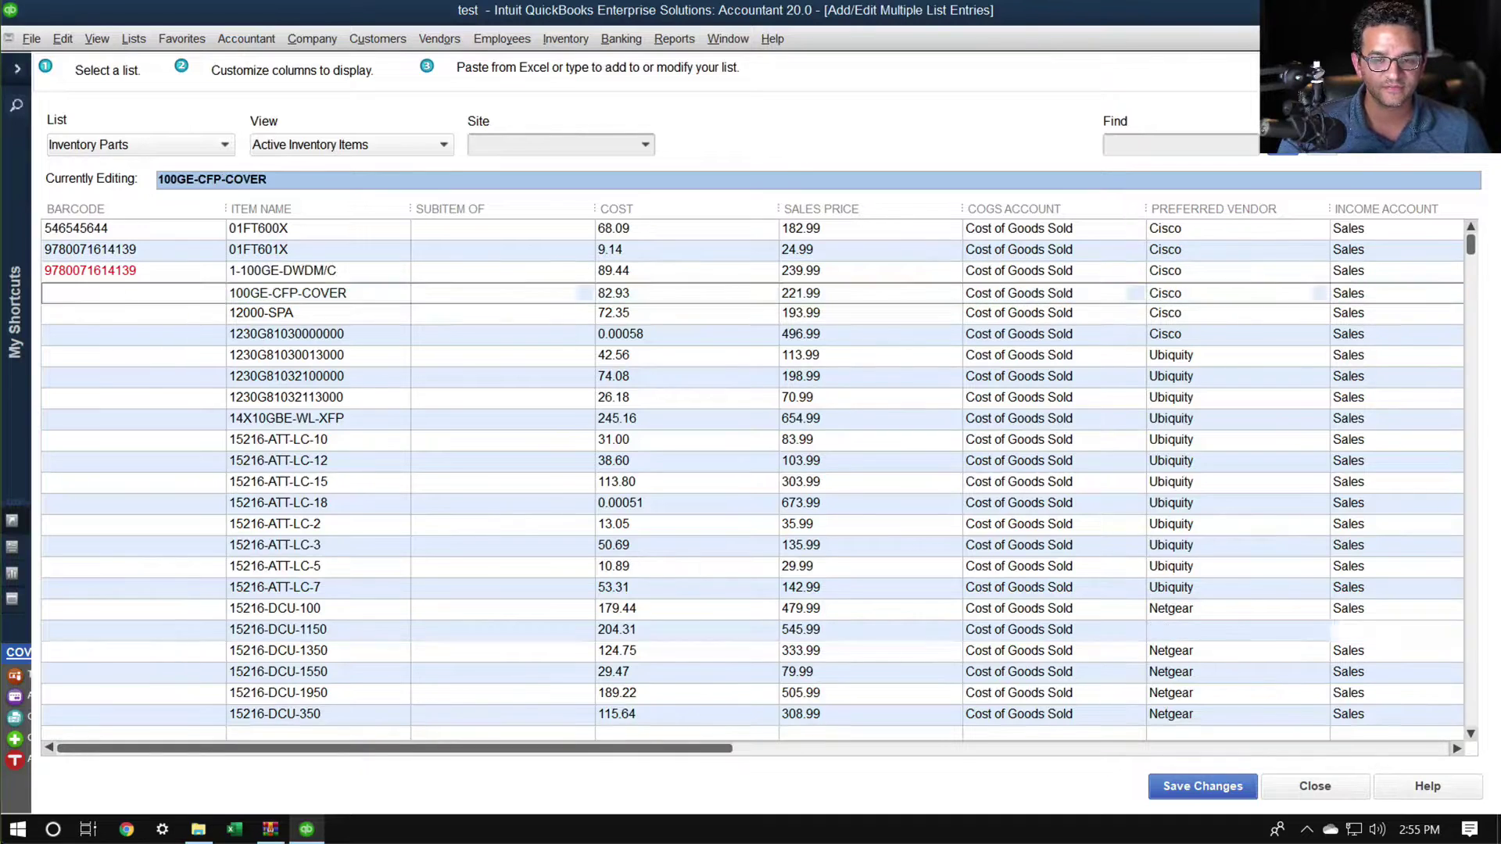
{"action": "left_click", "coordinate": [168, 271]}
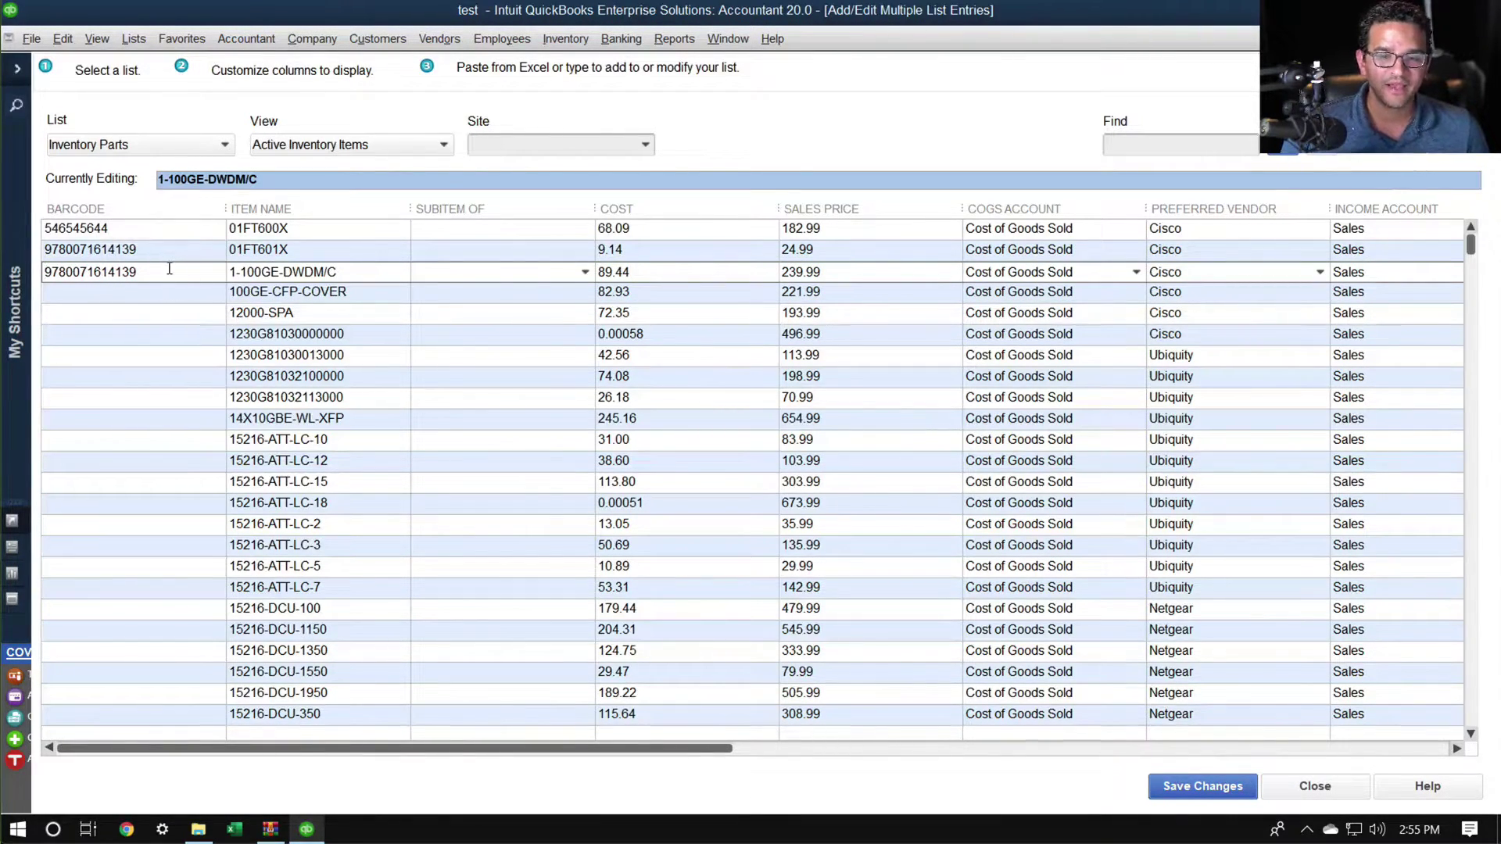
{"action": "left_click_drag", "start_coordinate": [169, 268], "coordinate": [2, 258]}
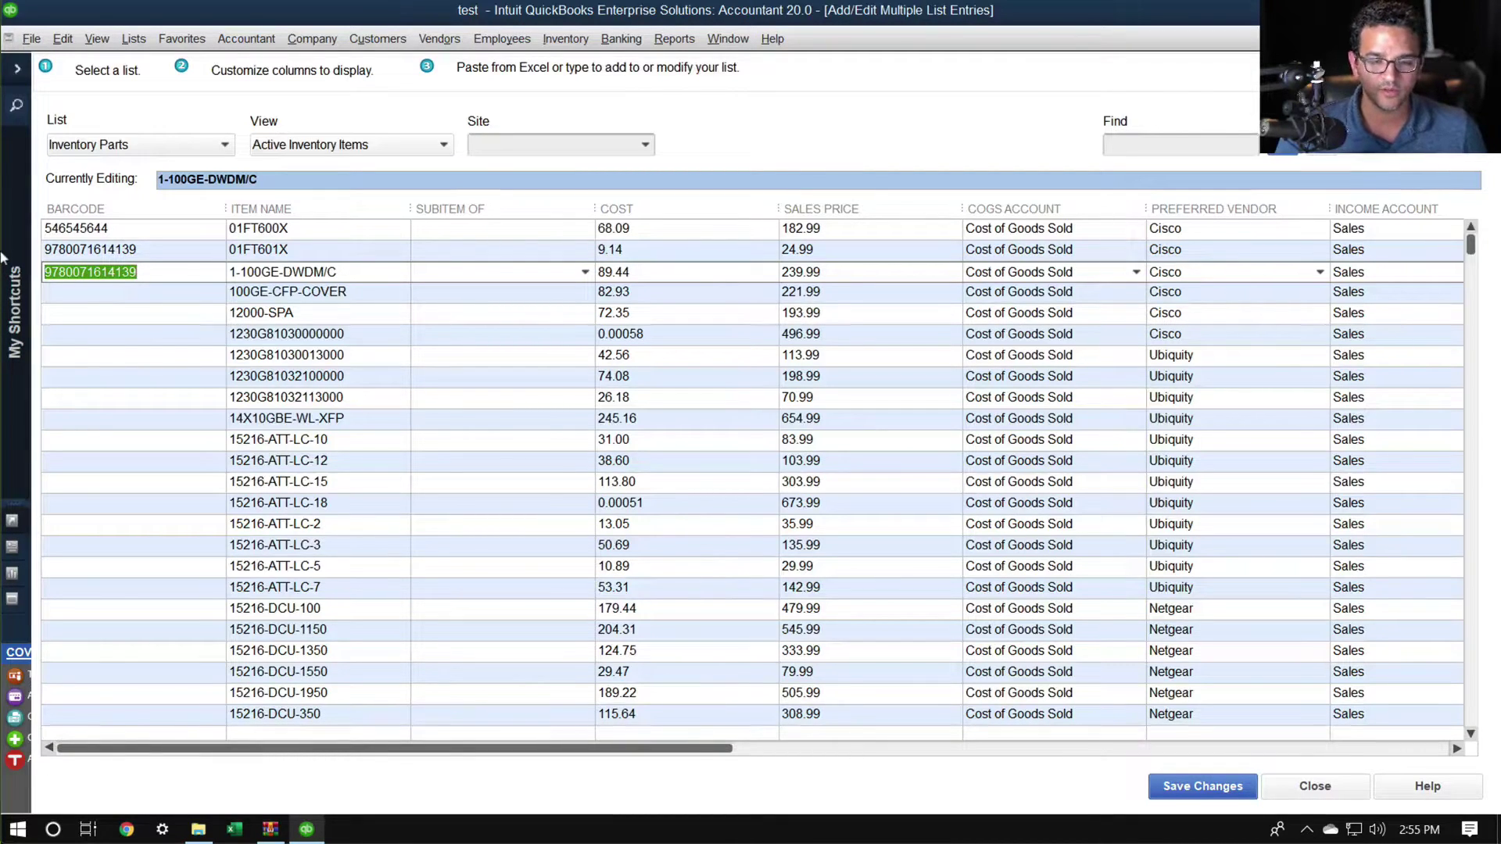
{"action": "key", "text": "Delete"}
{"action": "left_click", "coordinate": [100, 295]}
{"action": "left_click", "coordinate": [110, 274]}
{"action": "type", "text": "546545"}
{"action": "key", "text": "Return"}
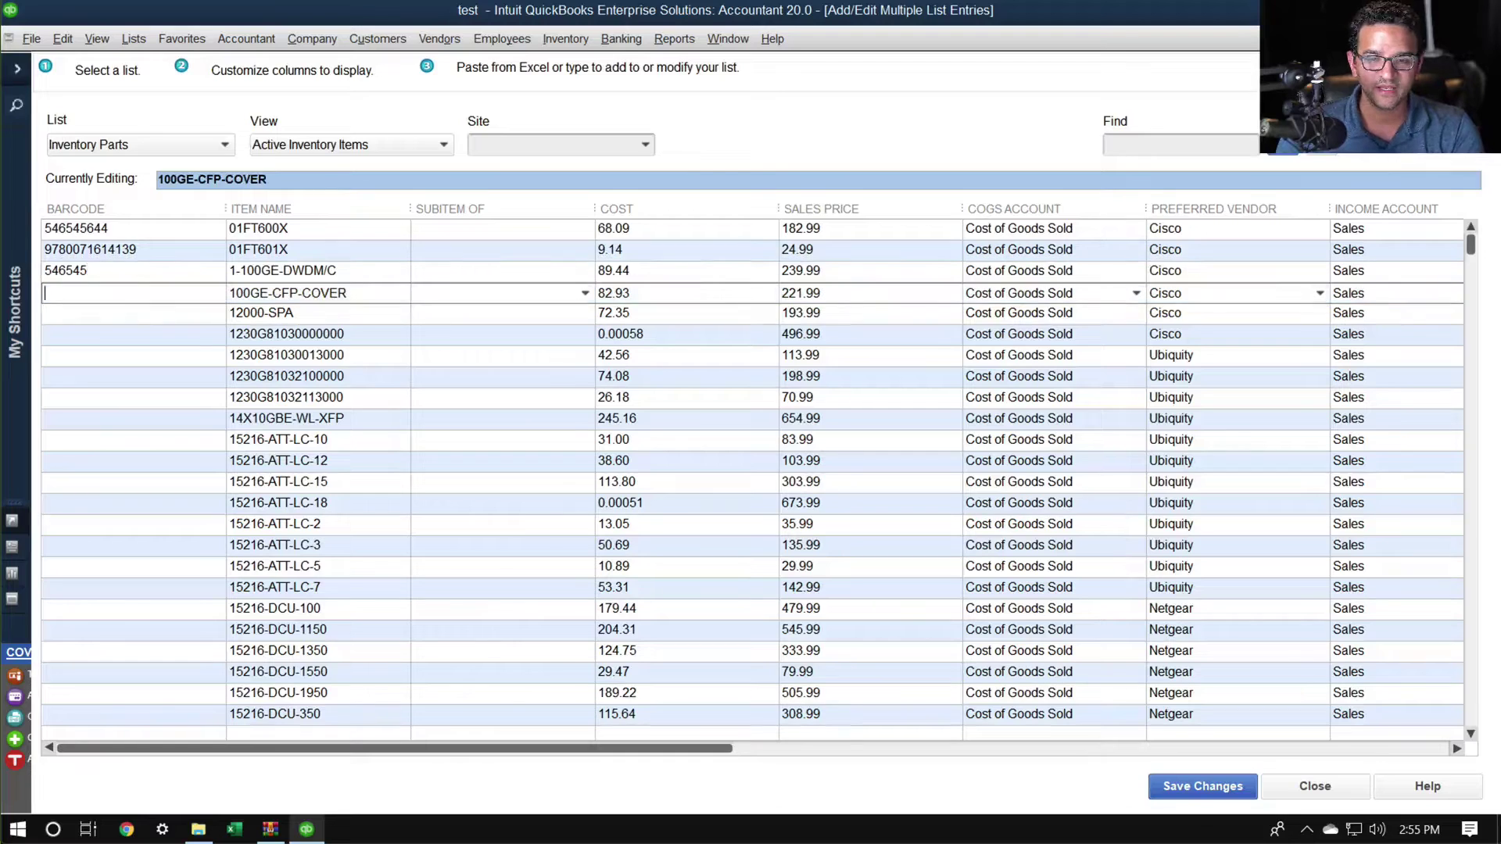
{"action": "type", "text": "56454556"}
{"action": "key", "text": "Return"}
{"action": "type", "text": "88922"}
{"action": "key", "text": "Return"}
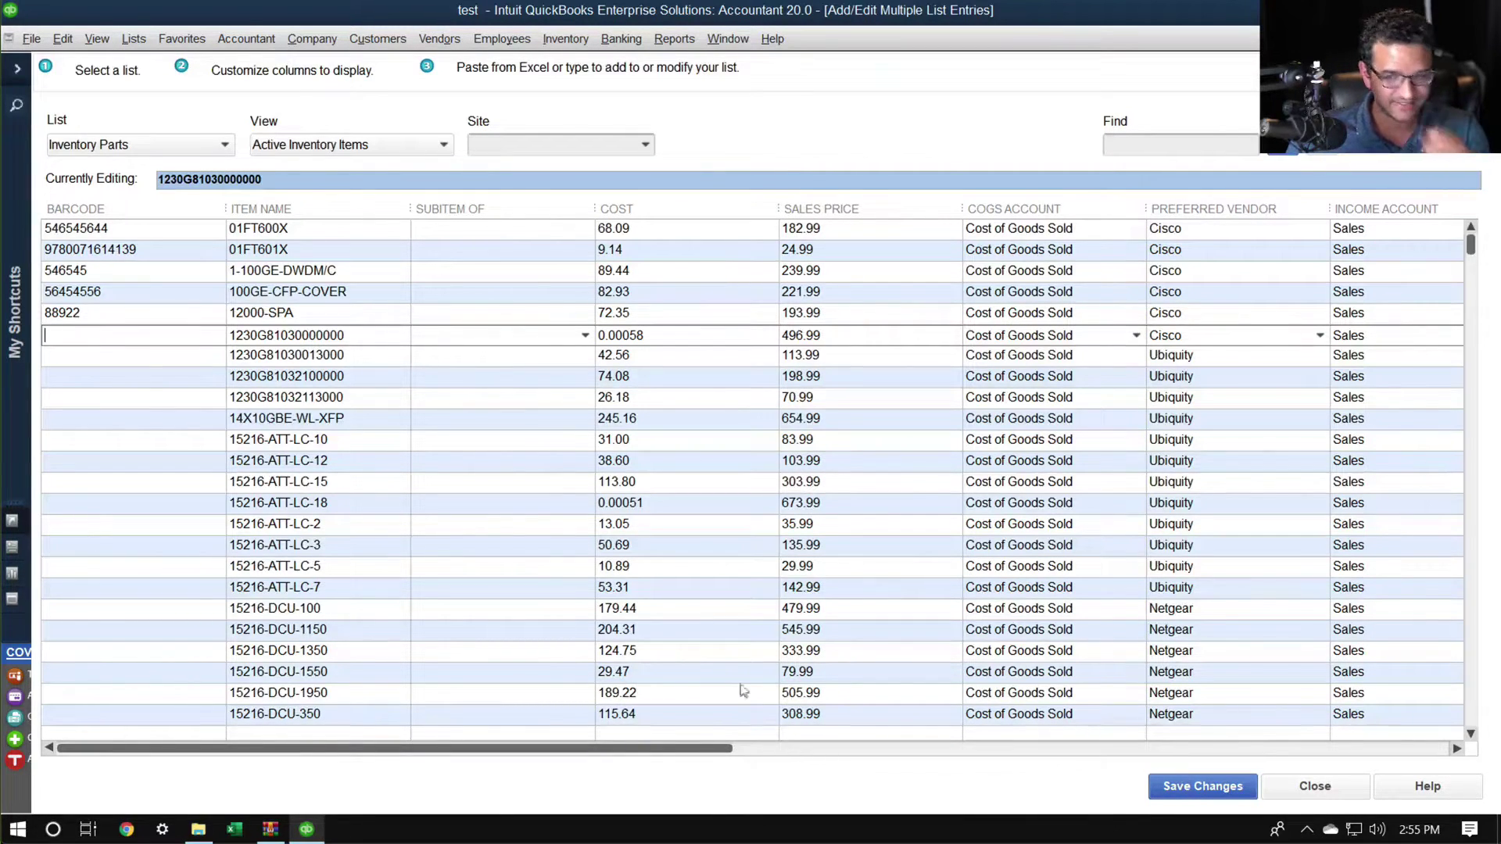
Save the barcode changes without classes and close the bulk editor and Item List.
{"action": "left_click", "coordinate": [1213, 784]}
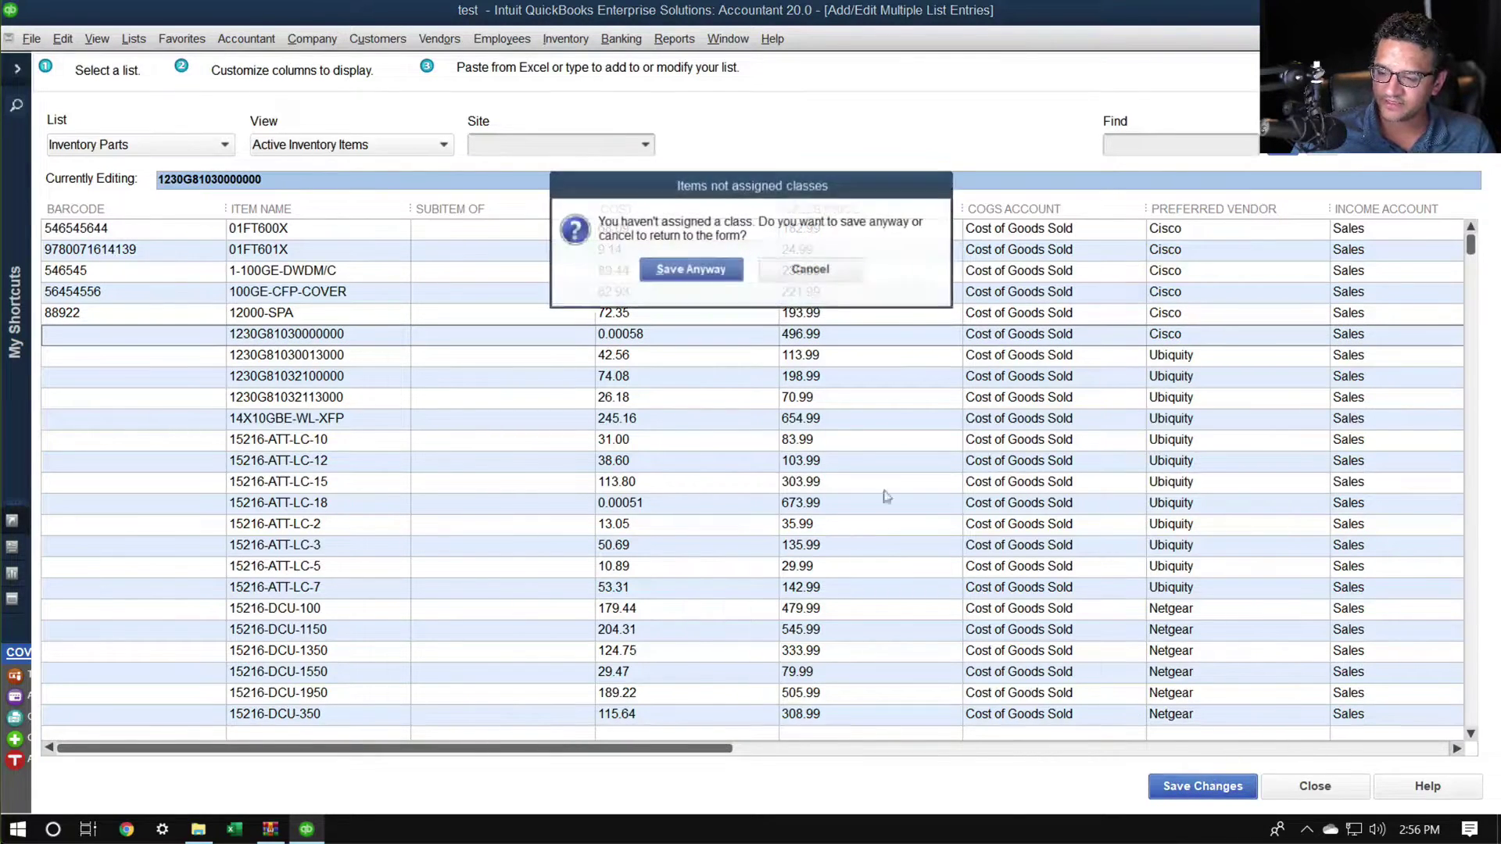
{"action": "left_click", "coordinate": [689, 267]}
{"action": "key", "text": "Return"}
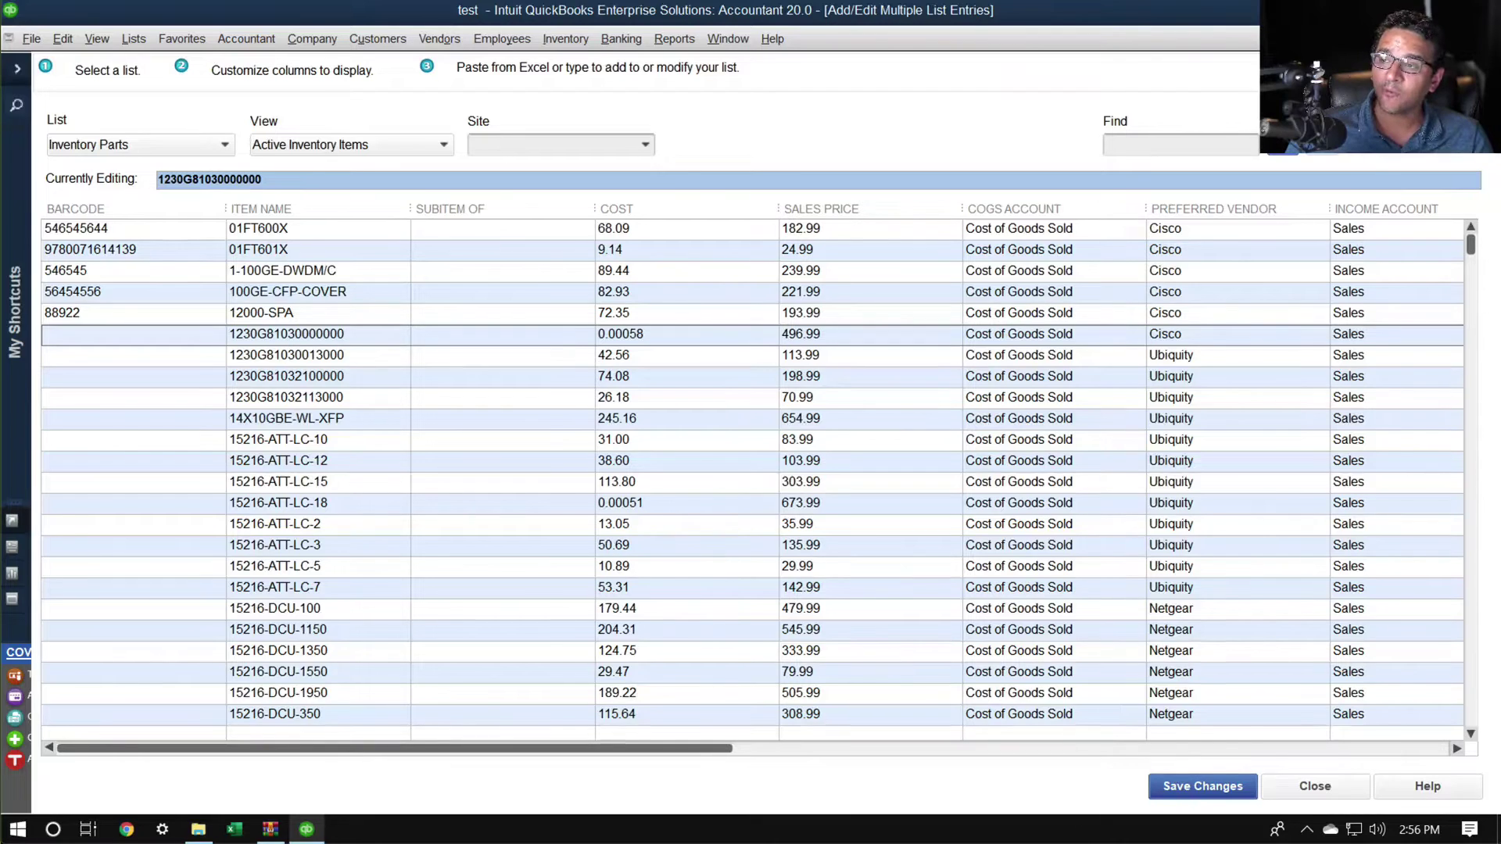
{"action": "key", "text": "Escape"}
{"action": "key", "text": "Escape"}
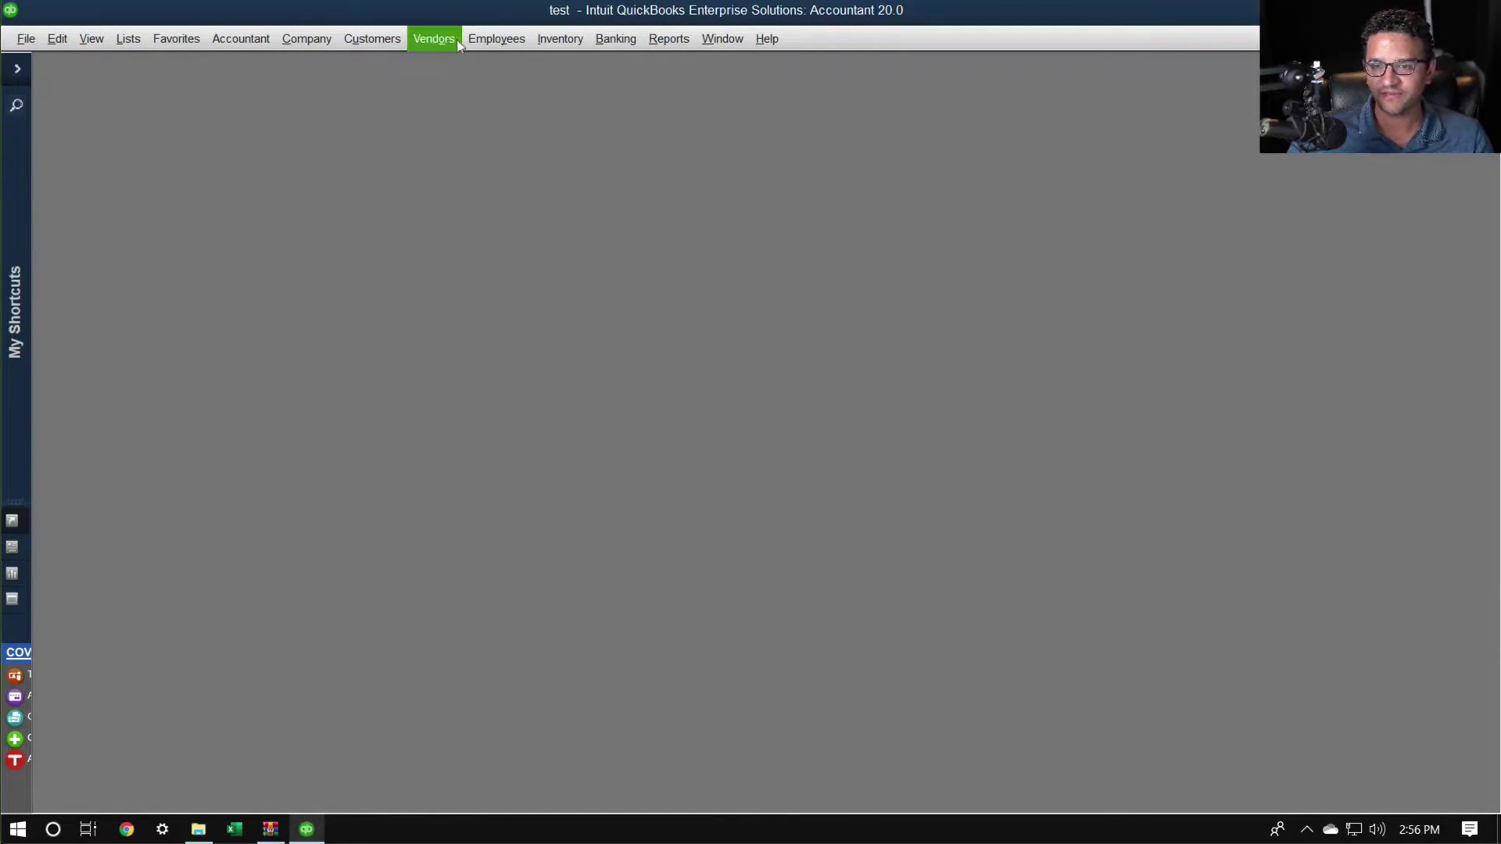
Start a full-size new purchase order with Amazon as the vendor.
{"action": "left_click", "coordinate": [425, 42]}
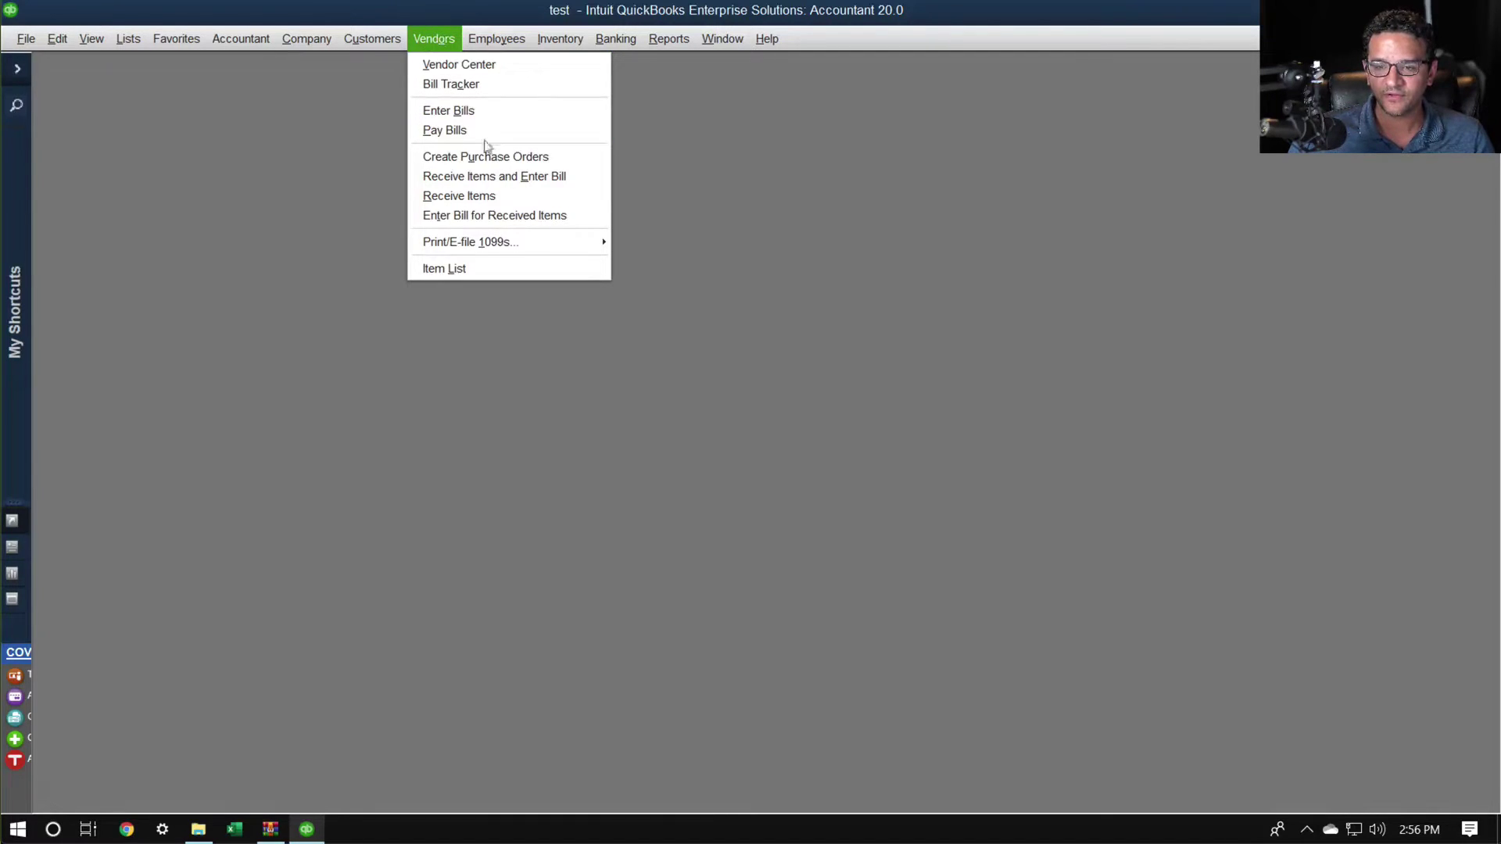
{"action": "left_click", "coordinate": [486, 156]}
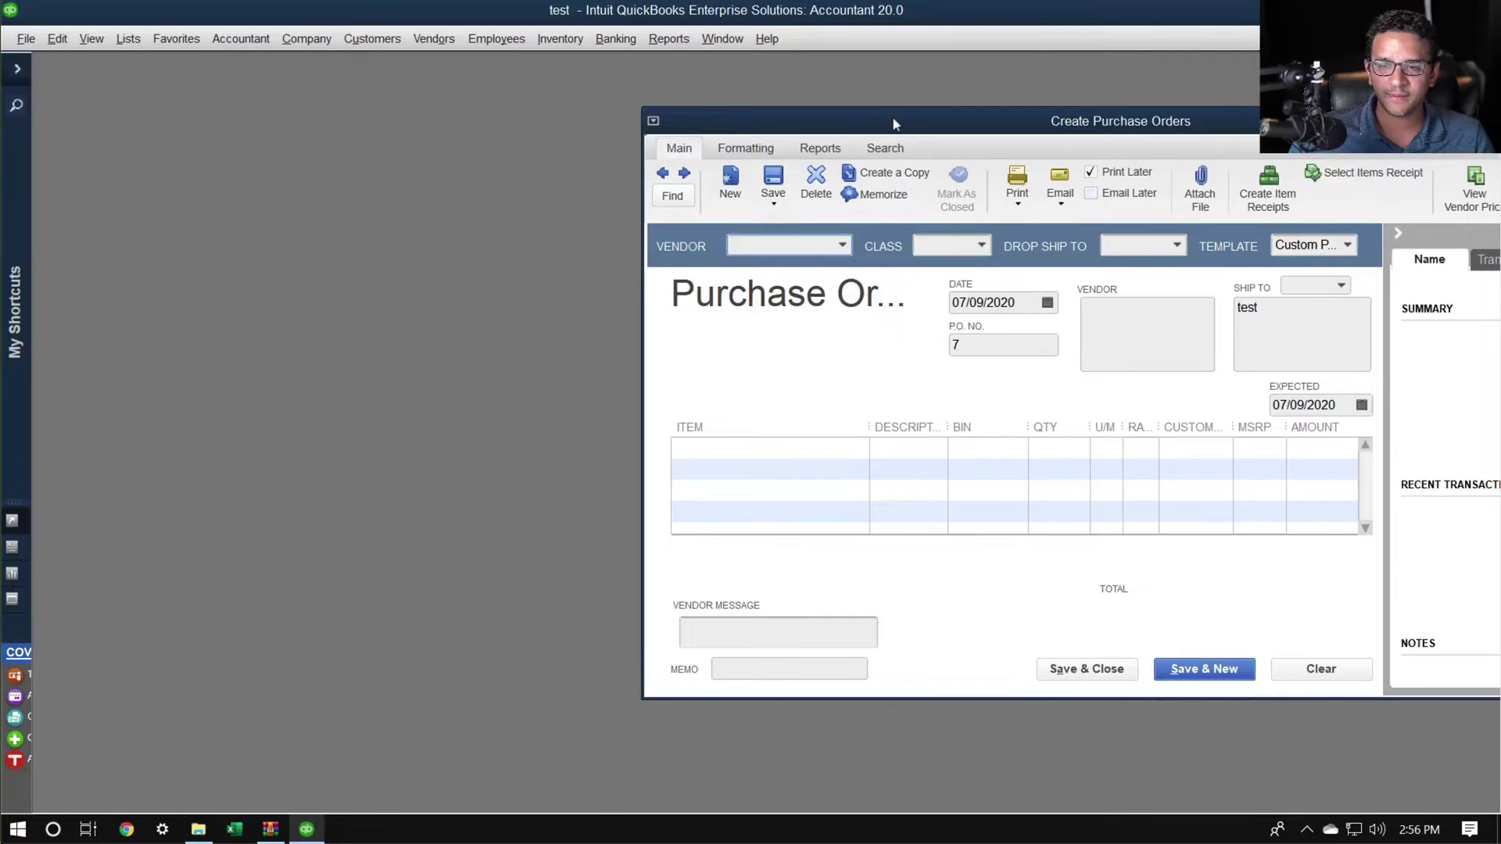
{"action": "double_click", "coordinate": [892, 119]}
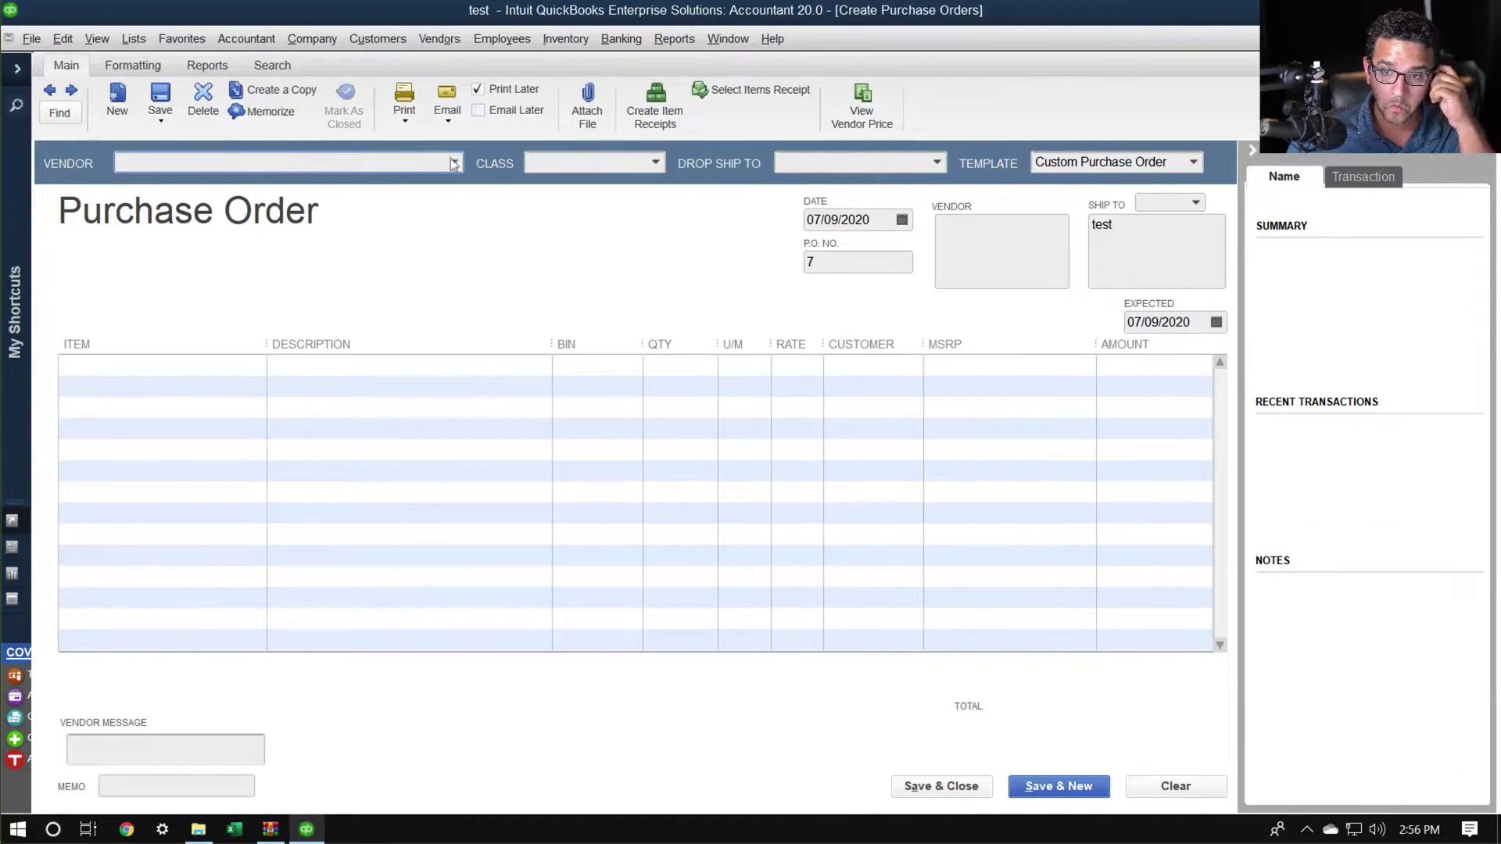
{"action": "left_click", "coordinate": [454, 162]}
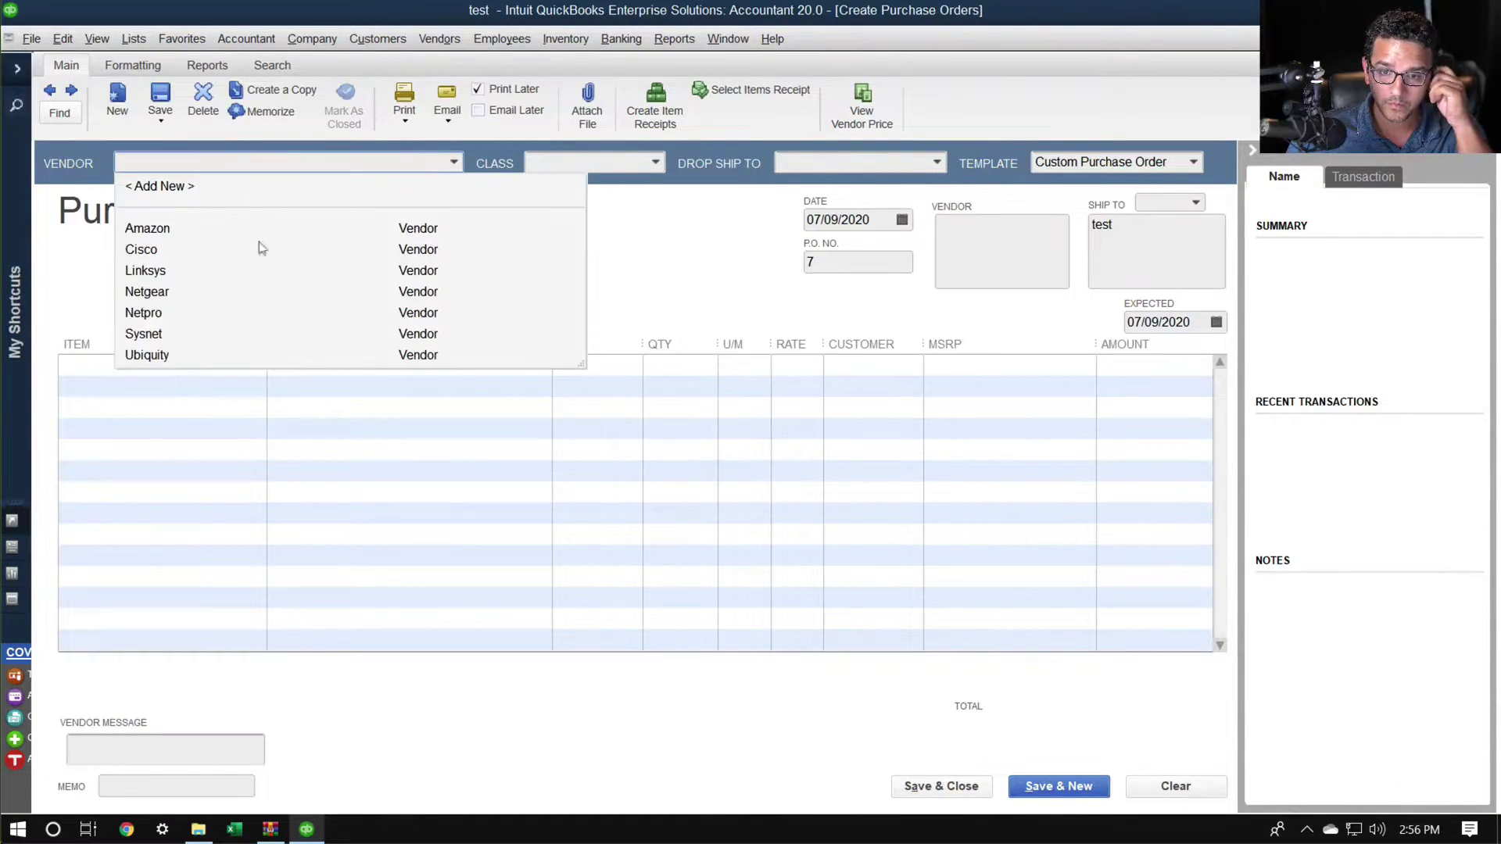
{"action": "left_click", "coordinate": [162, 228]}
Order 6 Positioning for Professionals and 3 Book Profit First, then save the 204.00 PO without classes.
{"action": "left_click", "coordinate": [188, 361]}
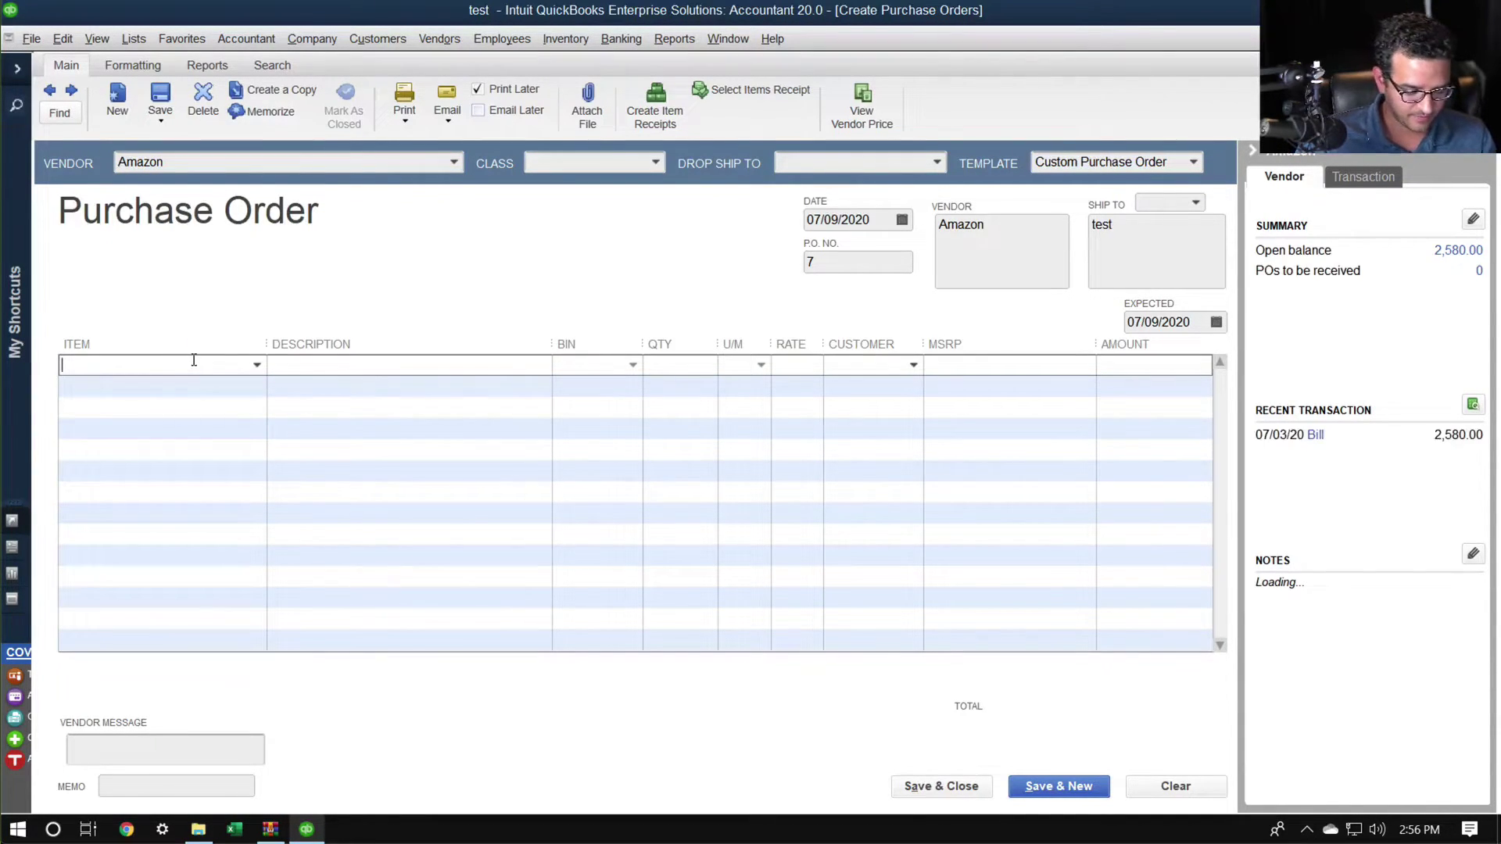
{"action": "type", "text": "pr"}
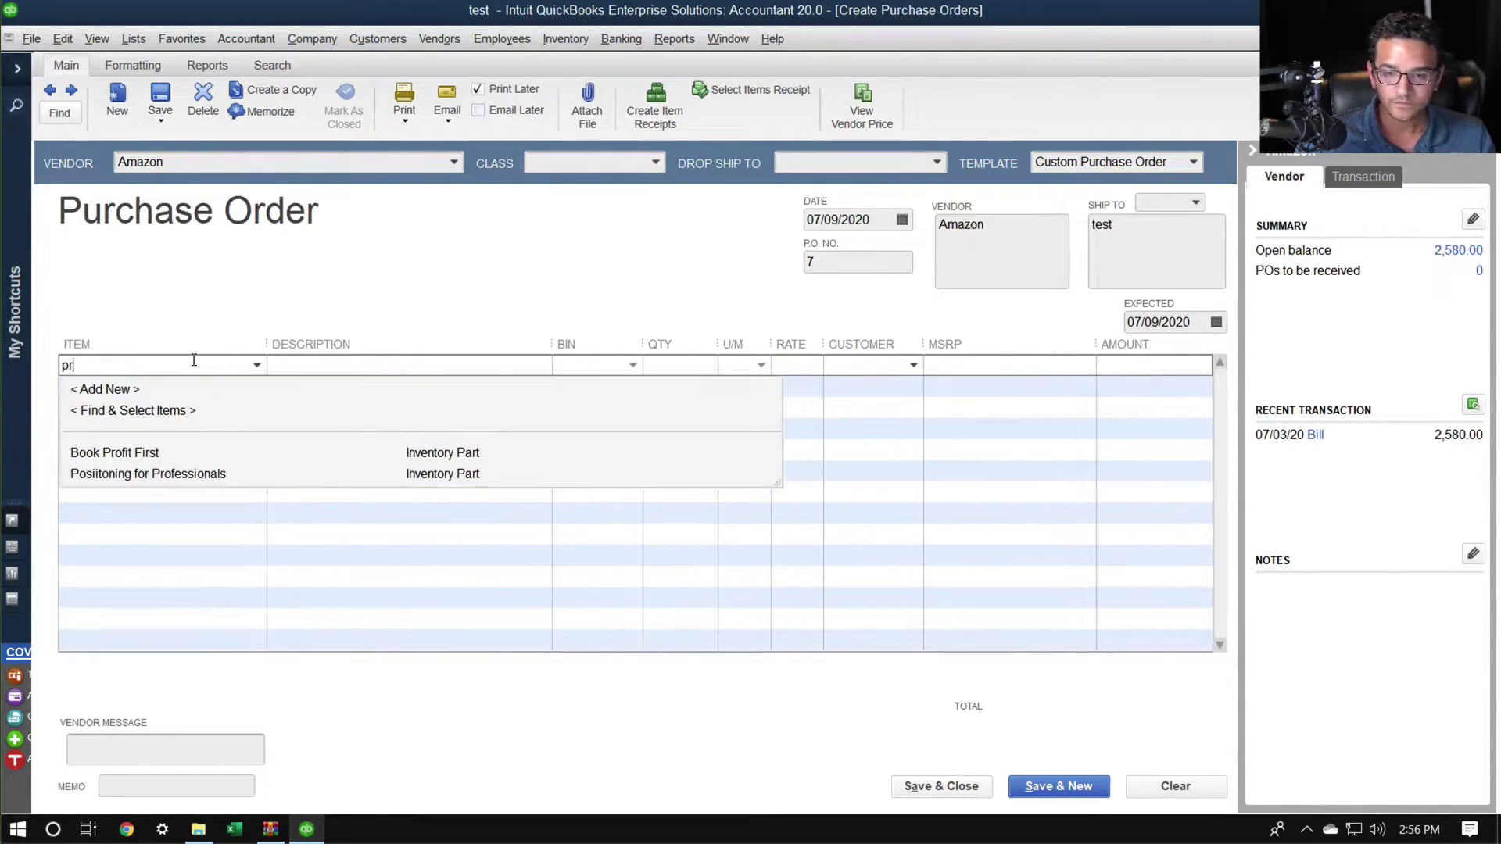
{"action": "left_click", "coordinate": [109, 474]}
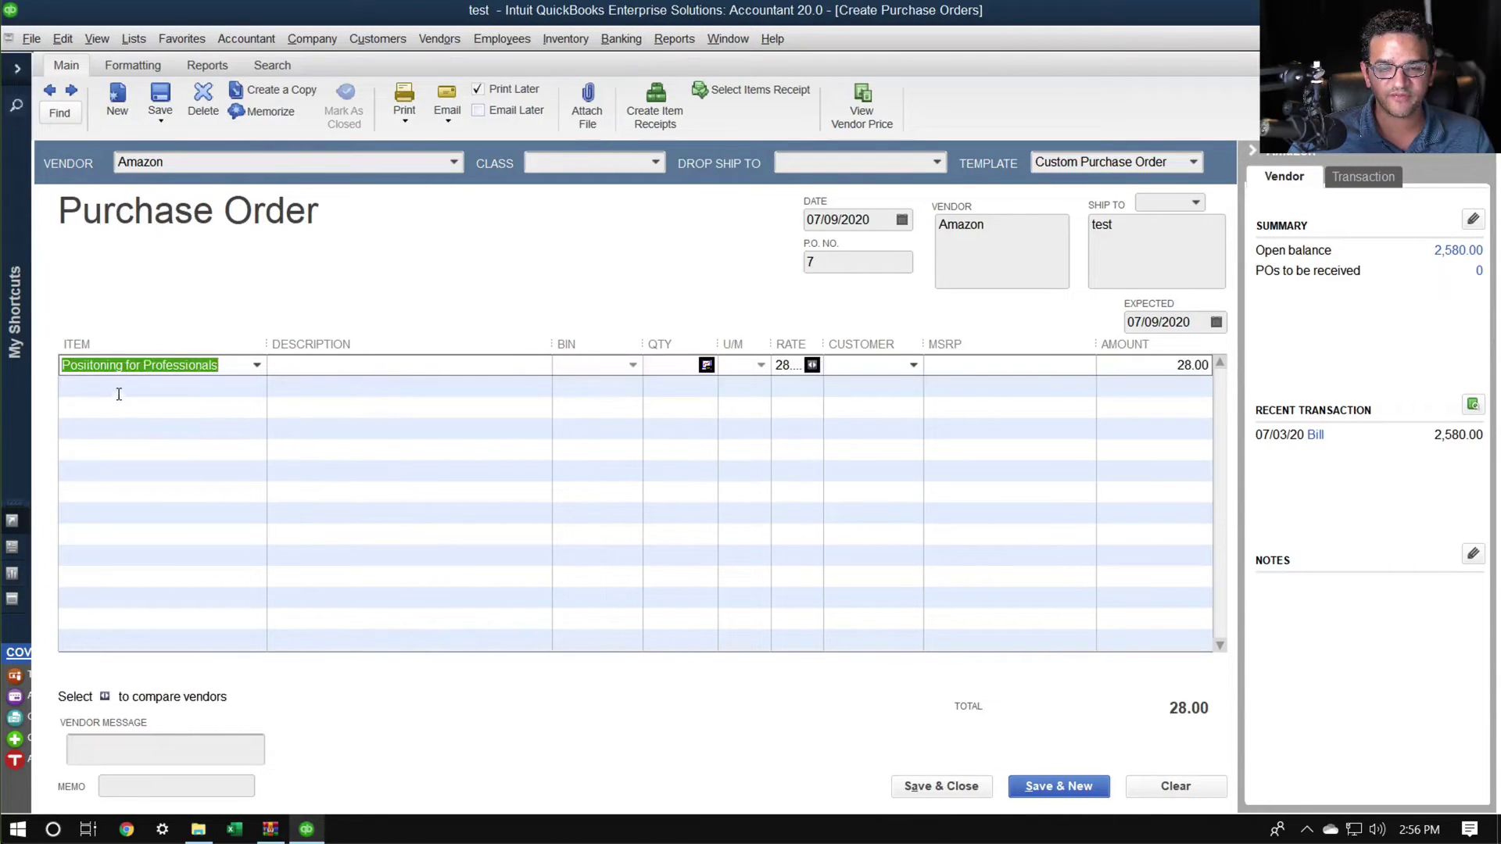
{"action": "left_click", "coordinate": [691, 363]}
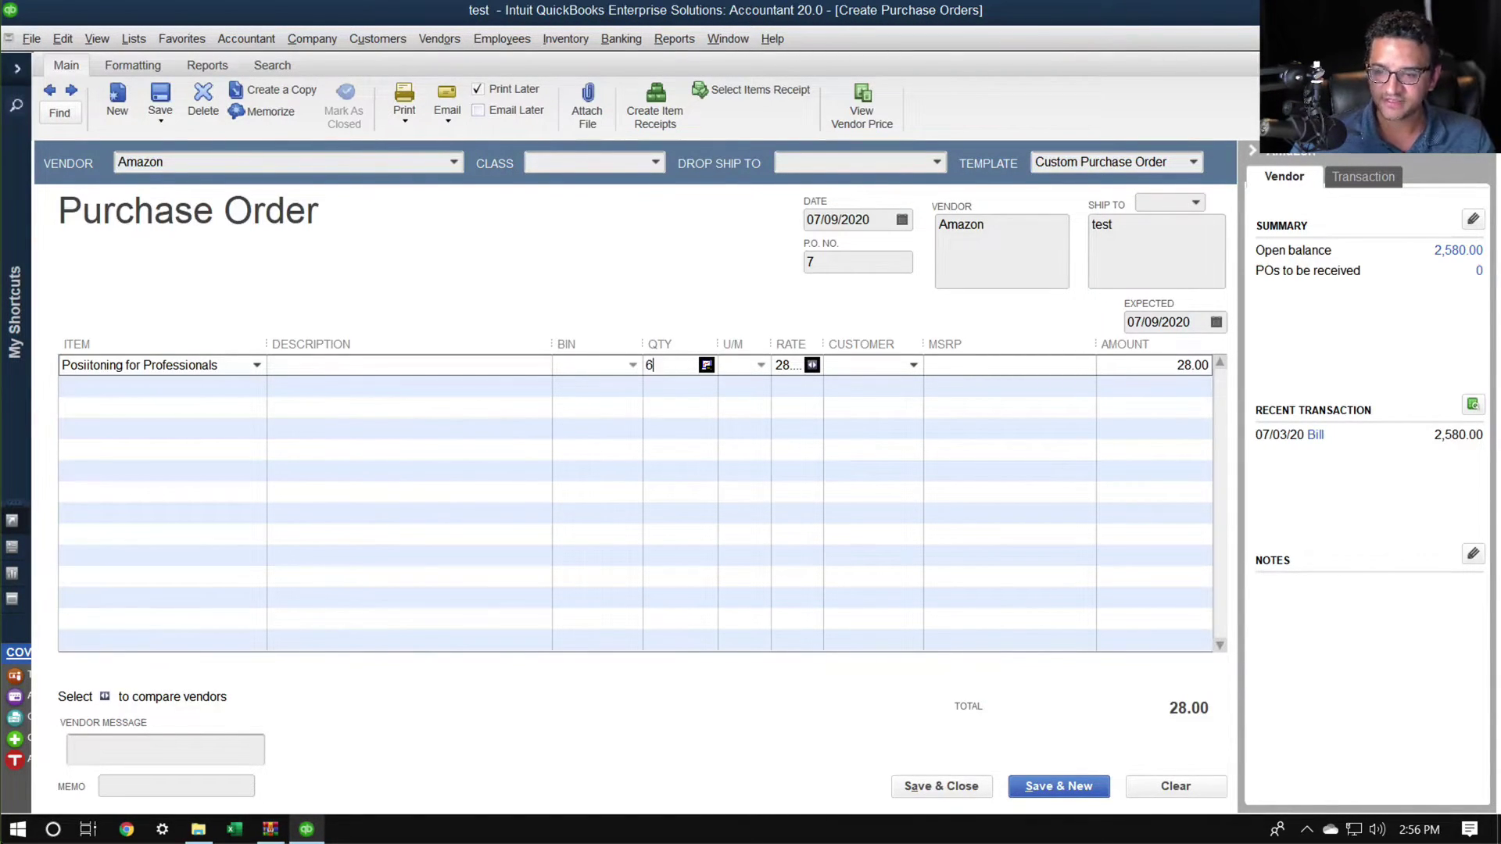
{"action": "left_click", "coordinate": [87, 387]}
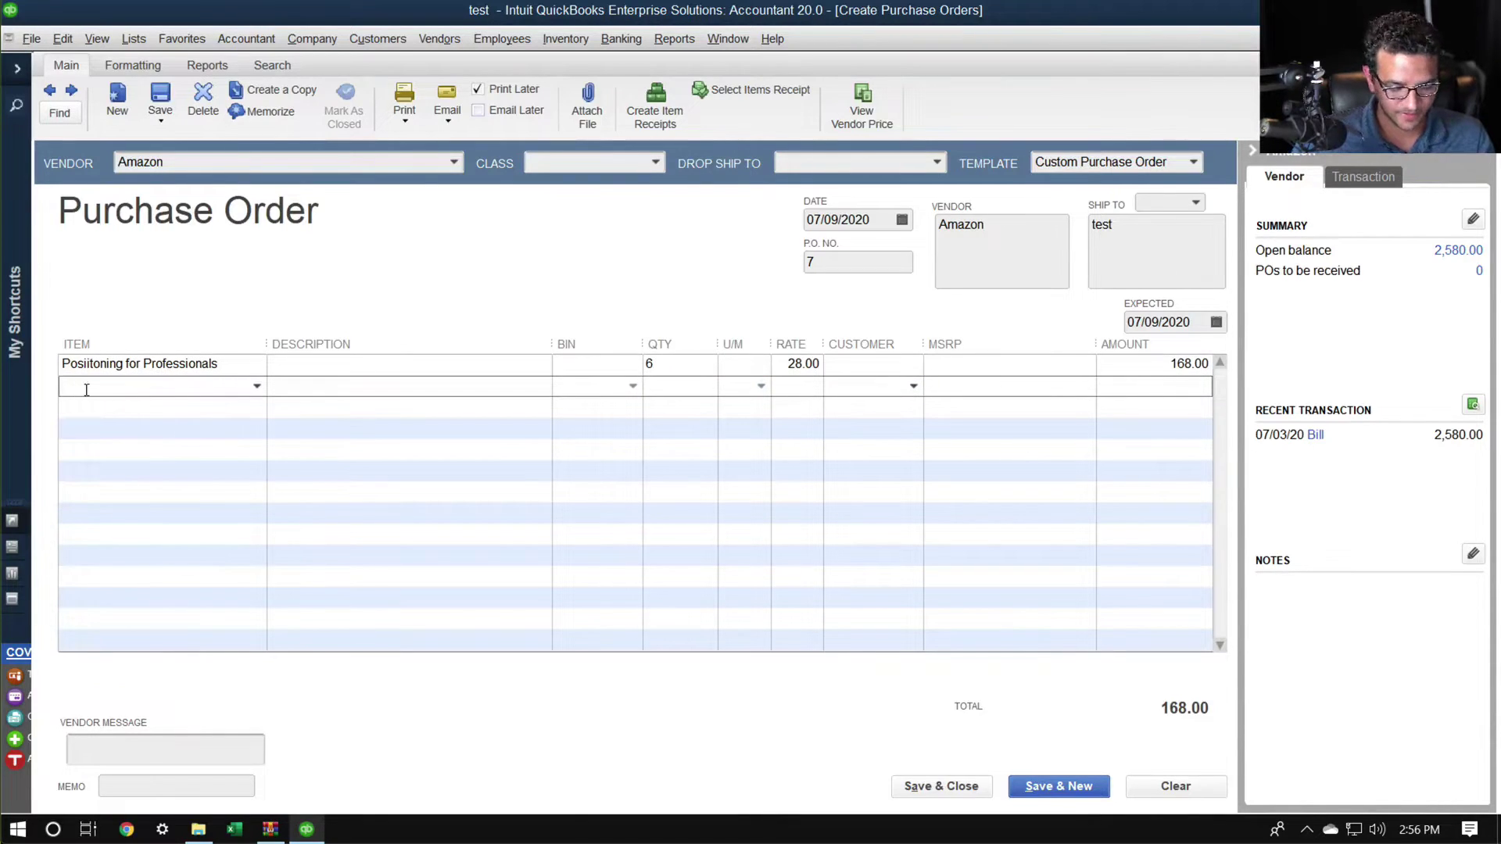
{"action": "type", "text": "prof"}
{"action": "left_click", "coordinate": [162, 471]}
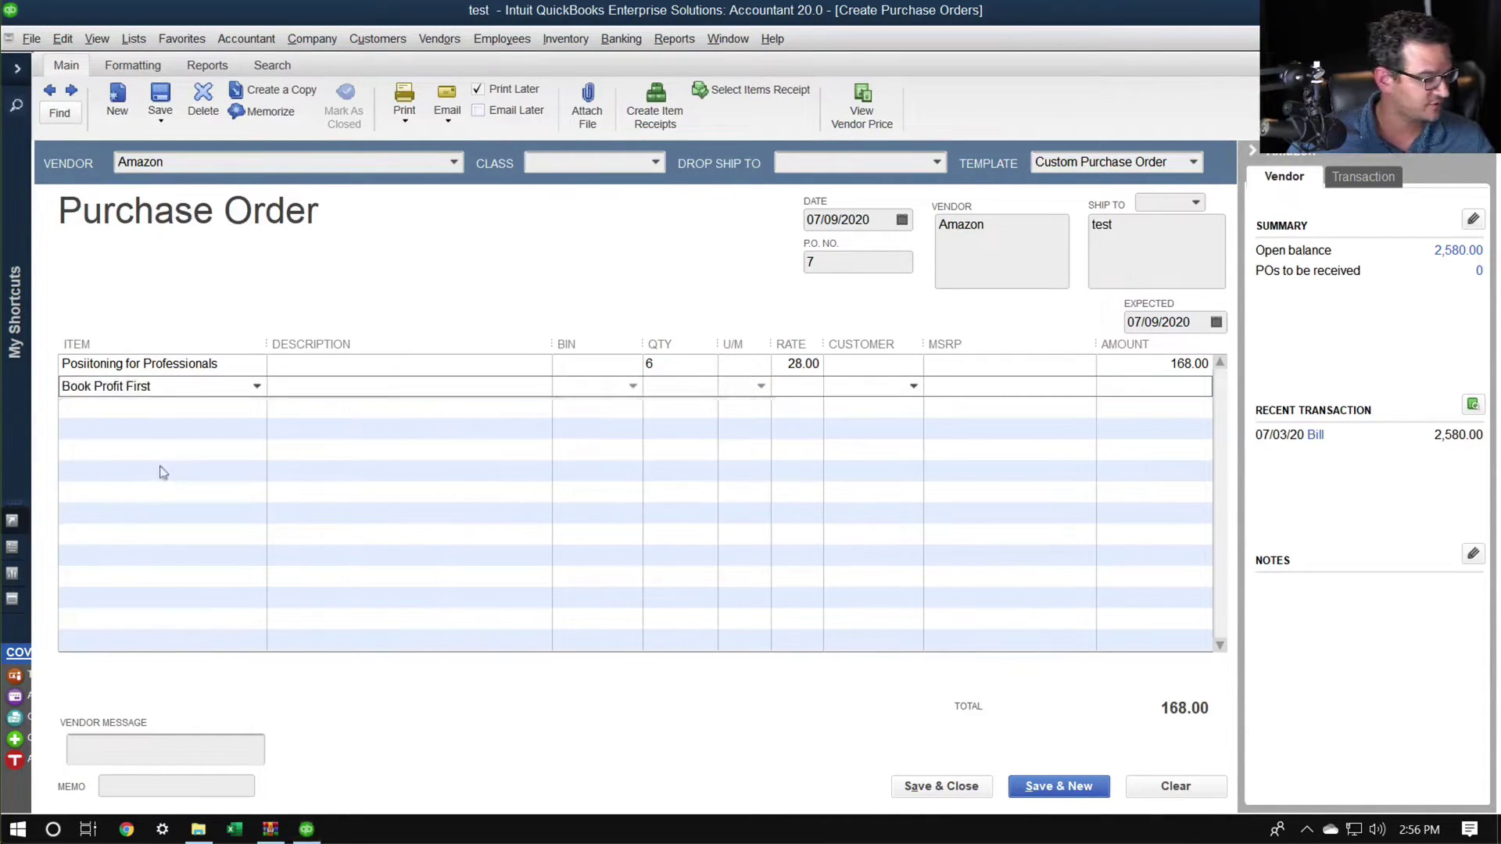
{"action": "left_click", "coordinate": [684, 391]}
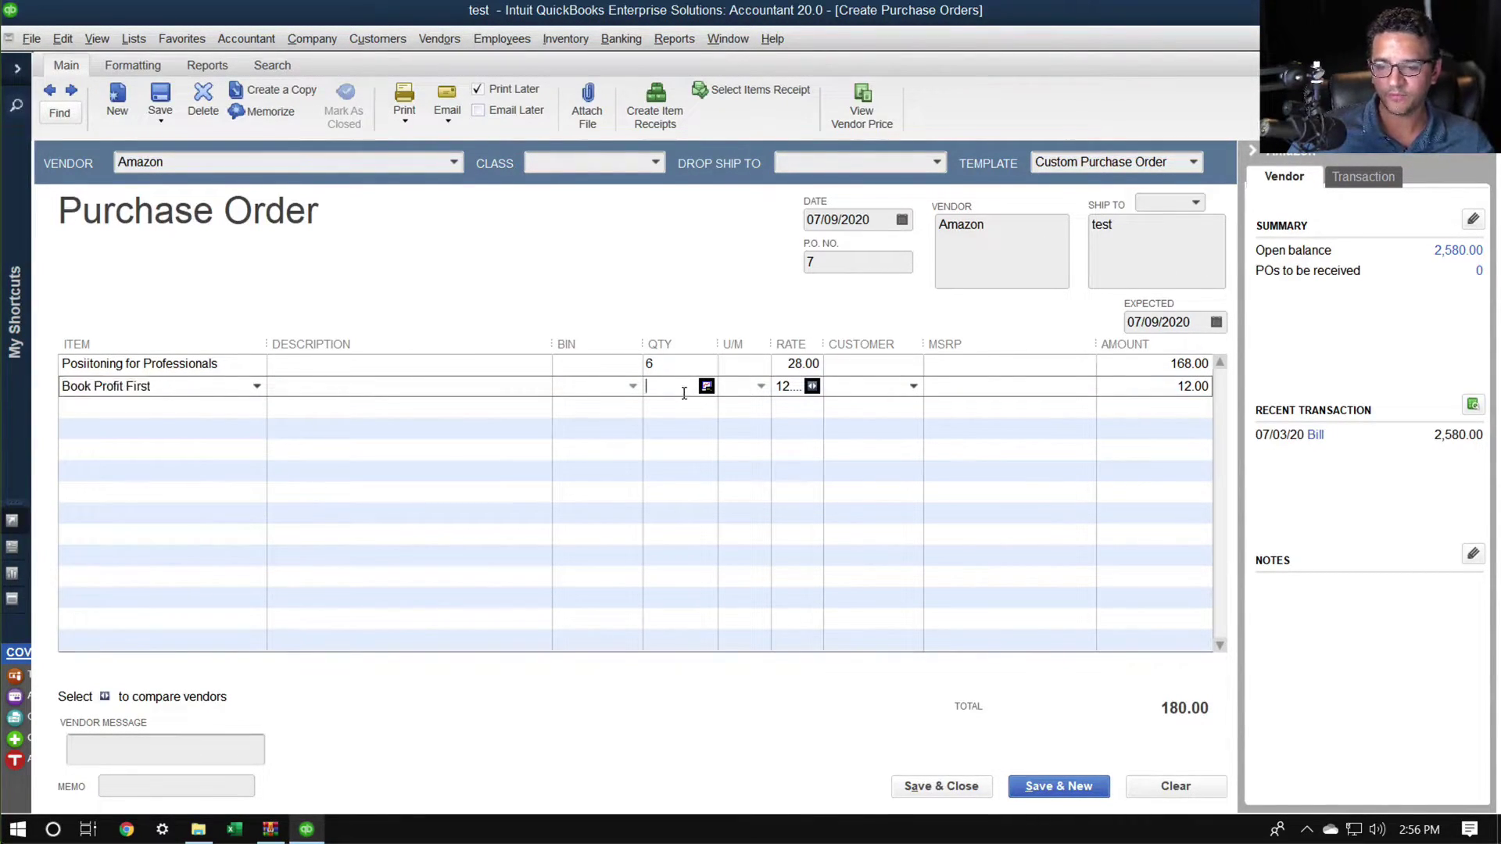
{"action": "type", "text": "3"}
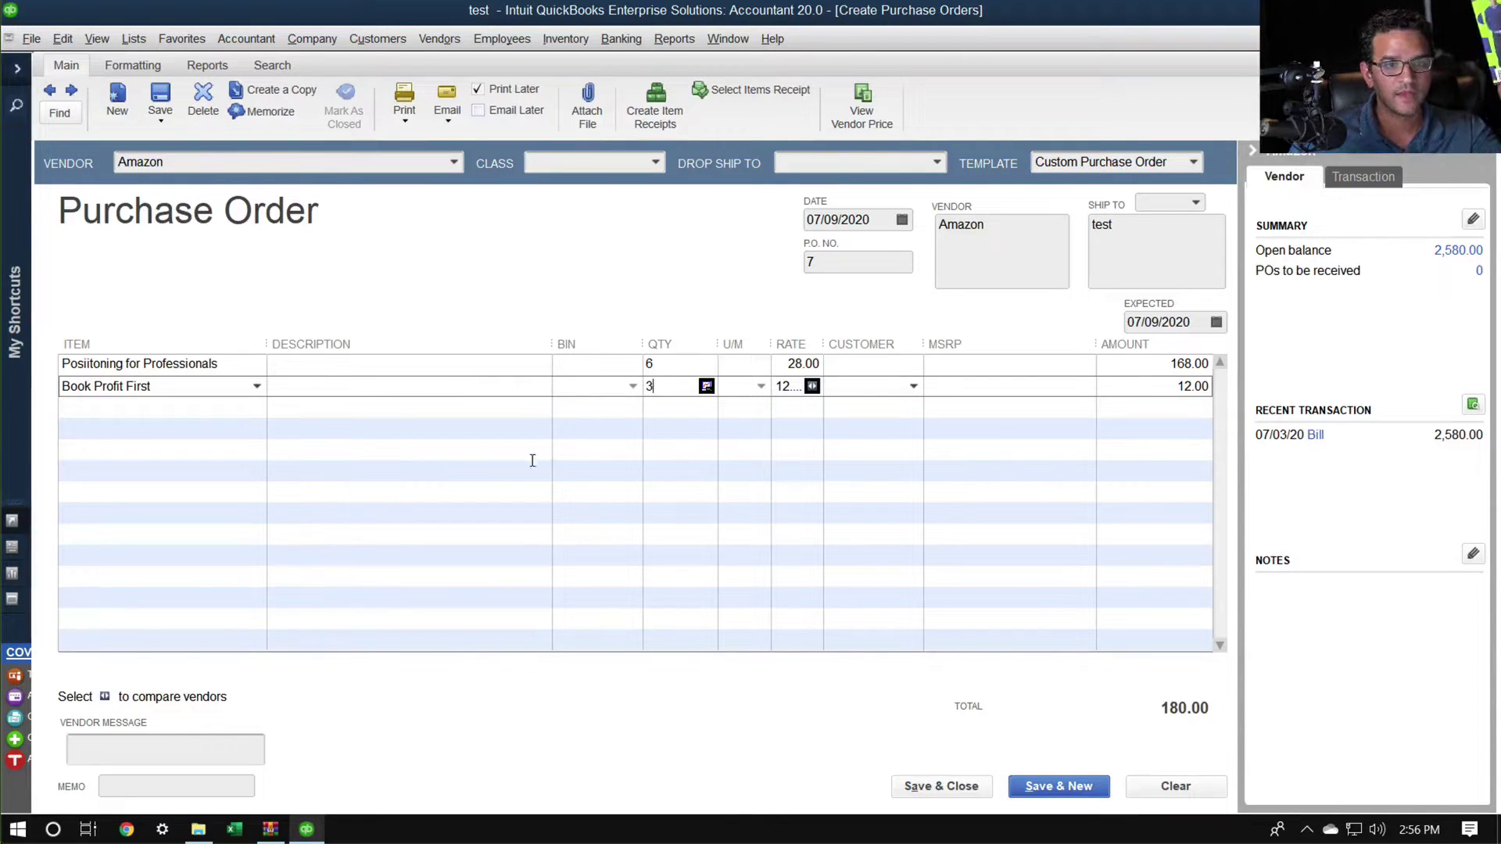
{"action": "key", "text": "Tab"}
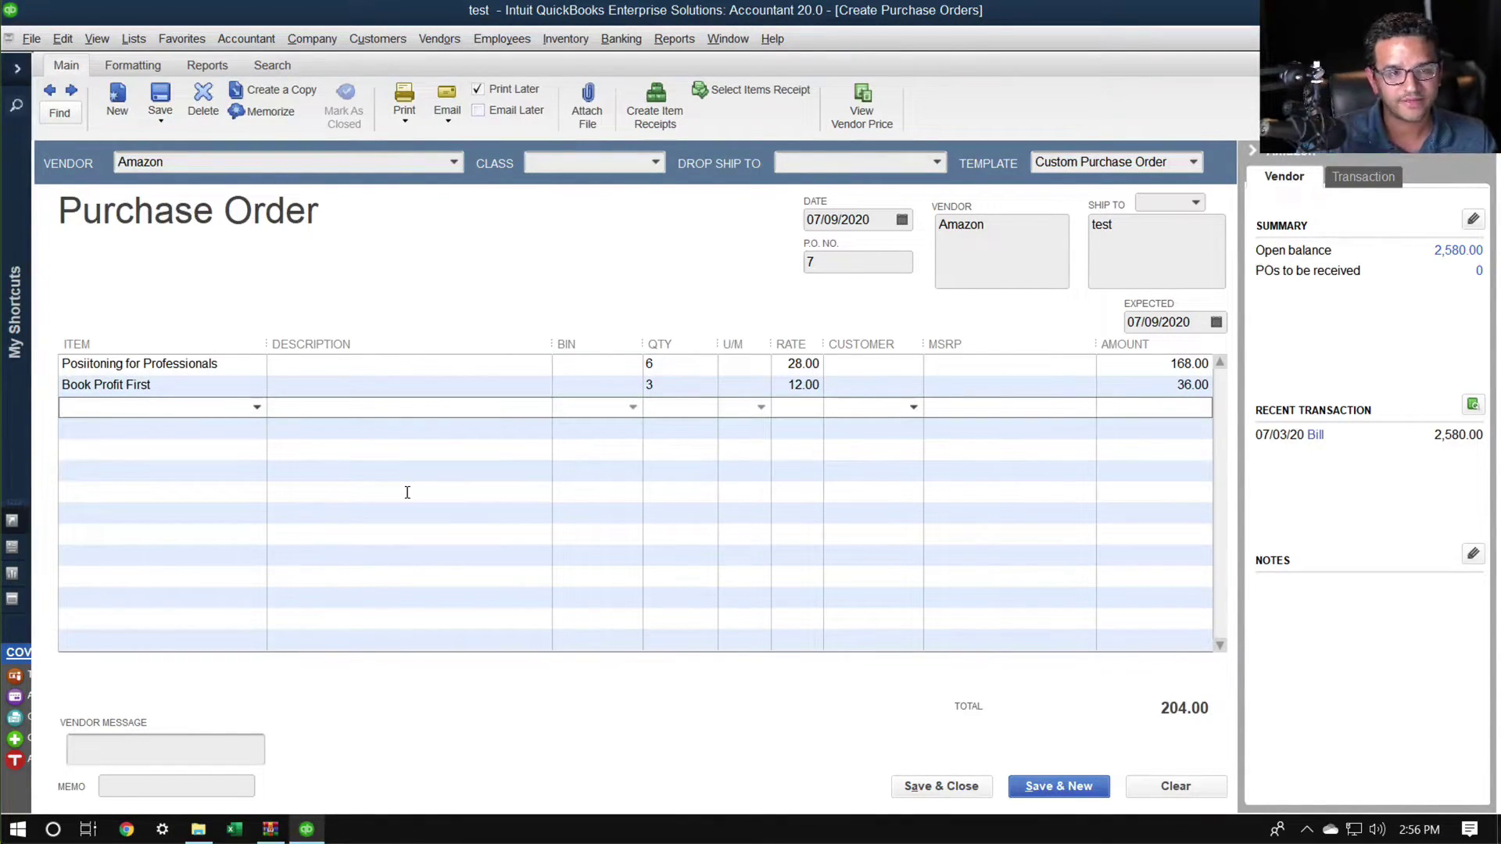
{"action": "left_click", "coordinate": [956, 786]}
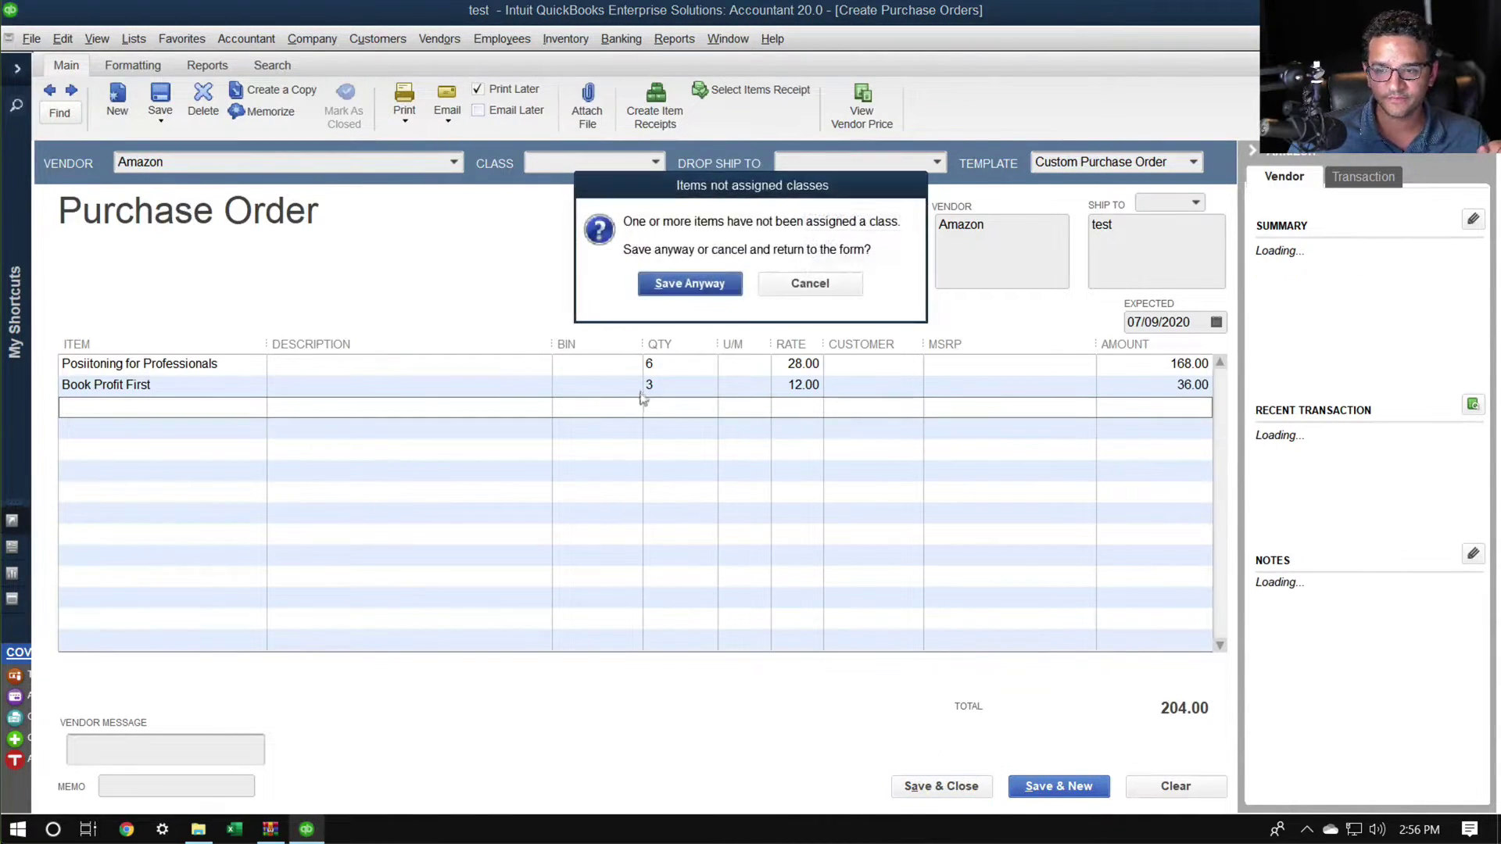
{"action": "left_click", "coordinate": [691, 295]}
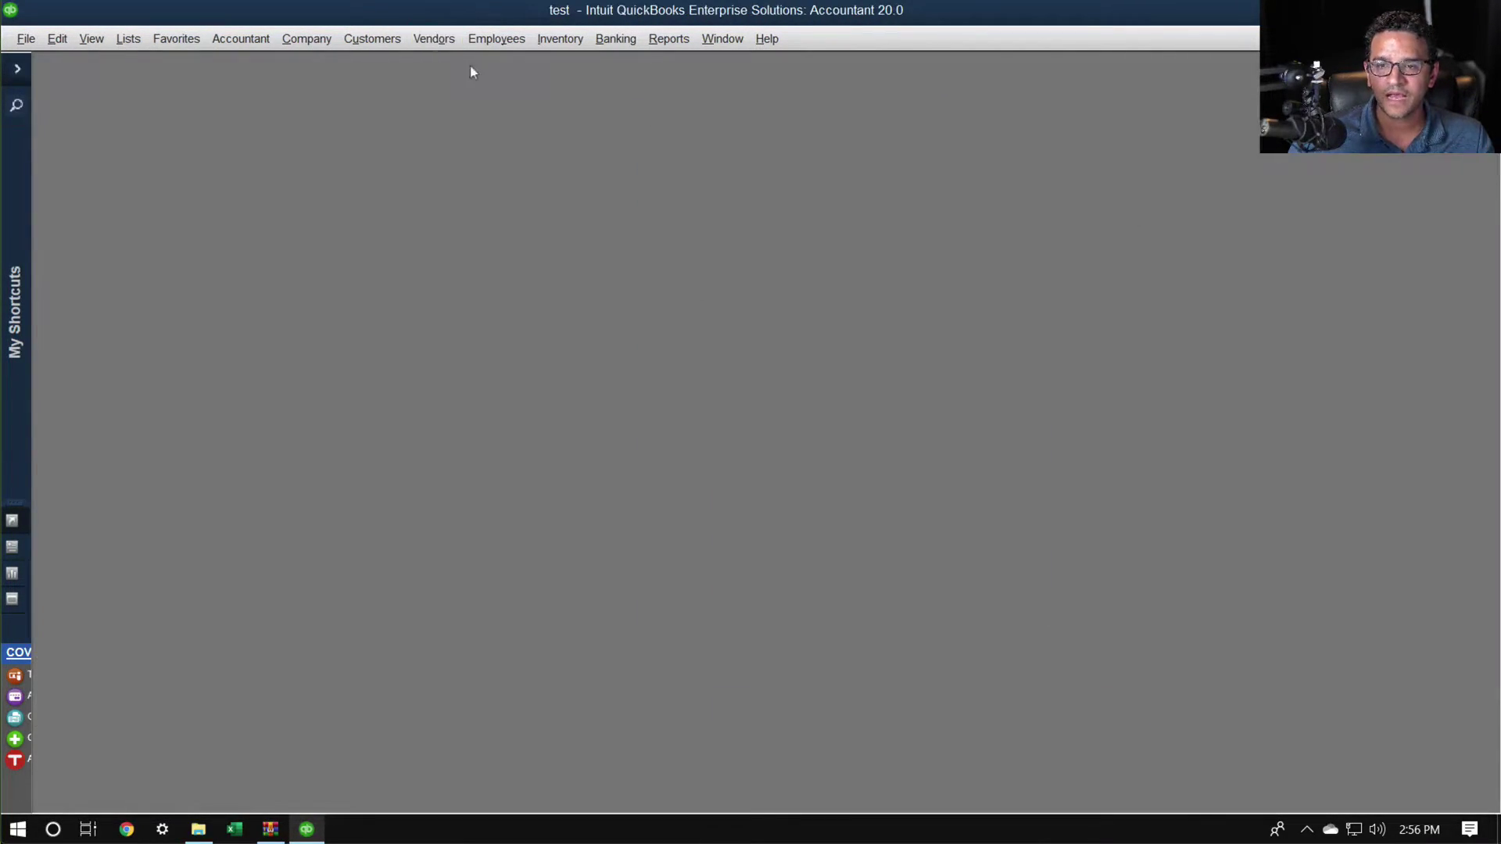
Open a maximized Amazon bill receiving against PO 7 with 'I am scanning items' enabled.
{"action": "left_click", "coordinate": [422, 39]}
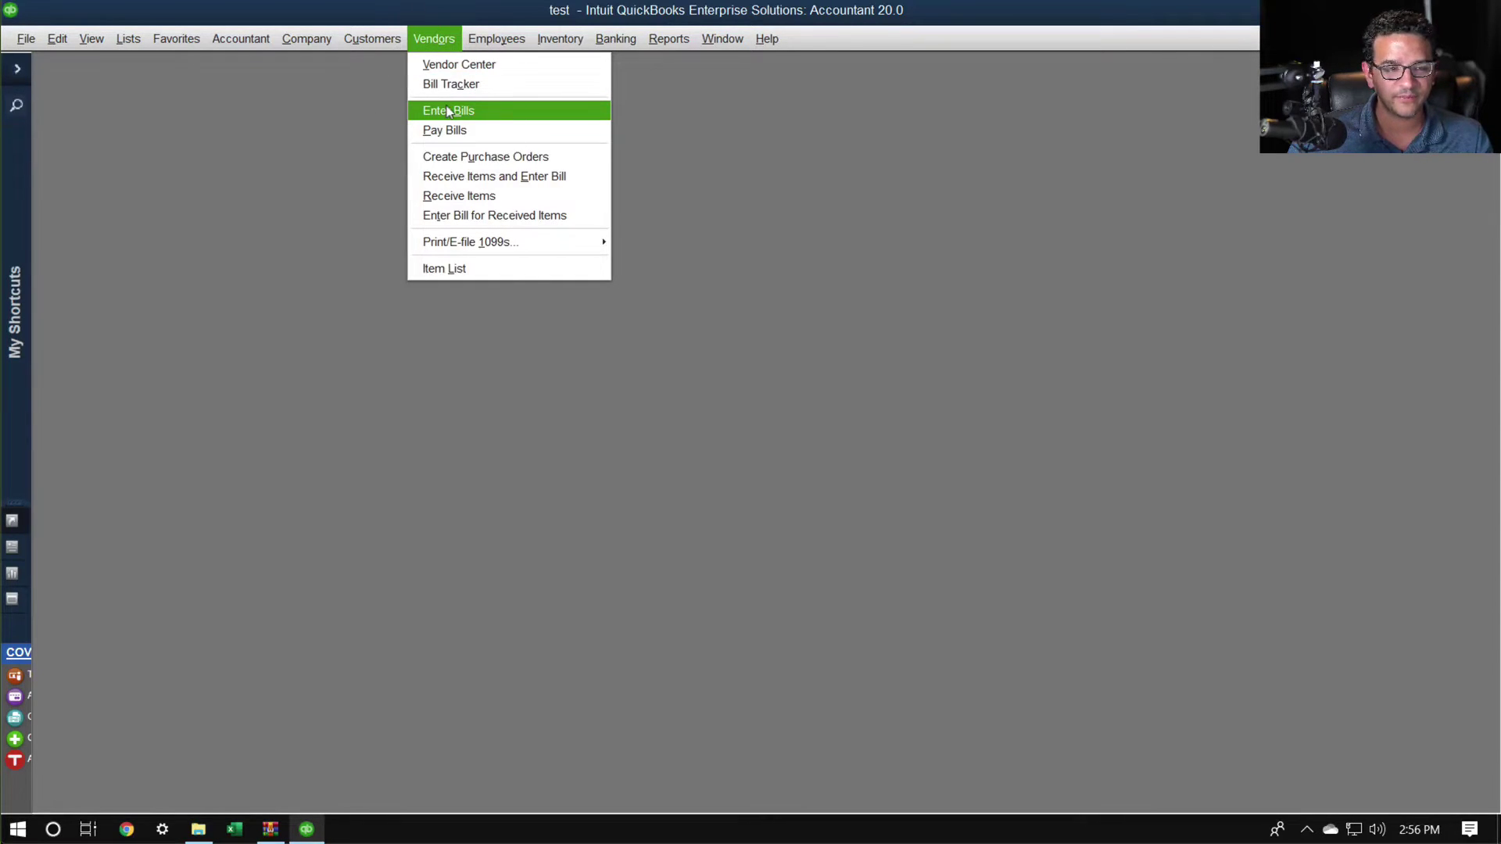
{"action": "left_click", "coordinate": [446, 110]}
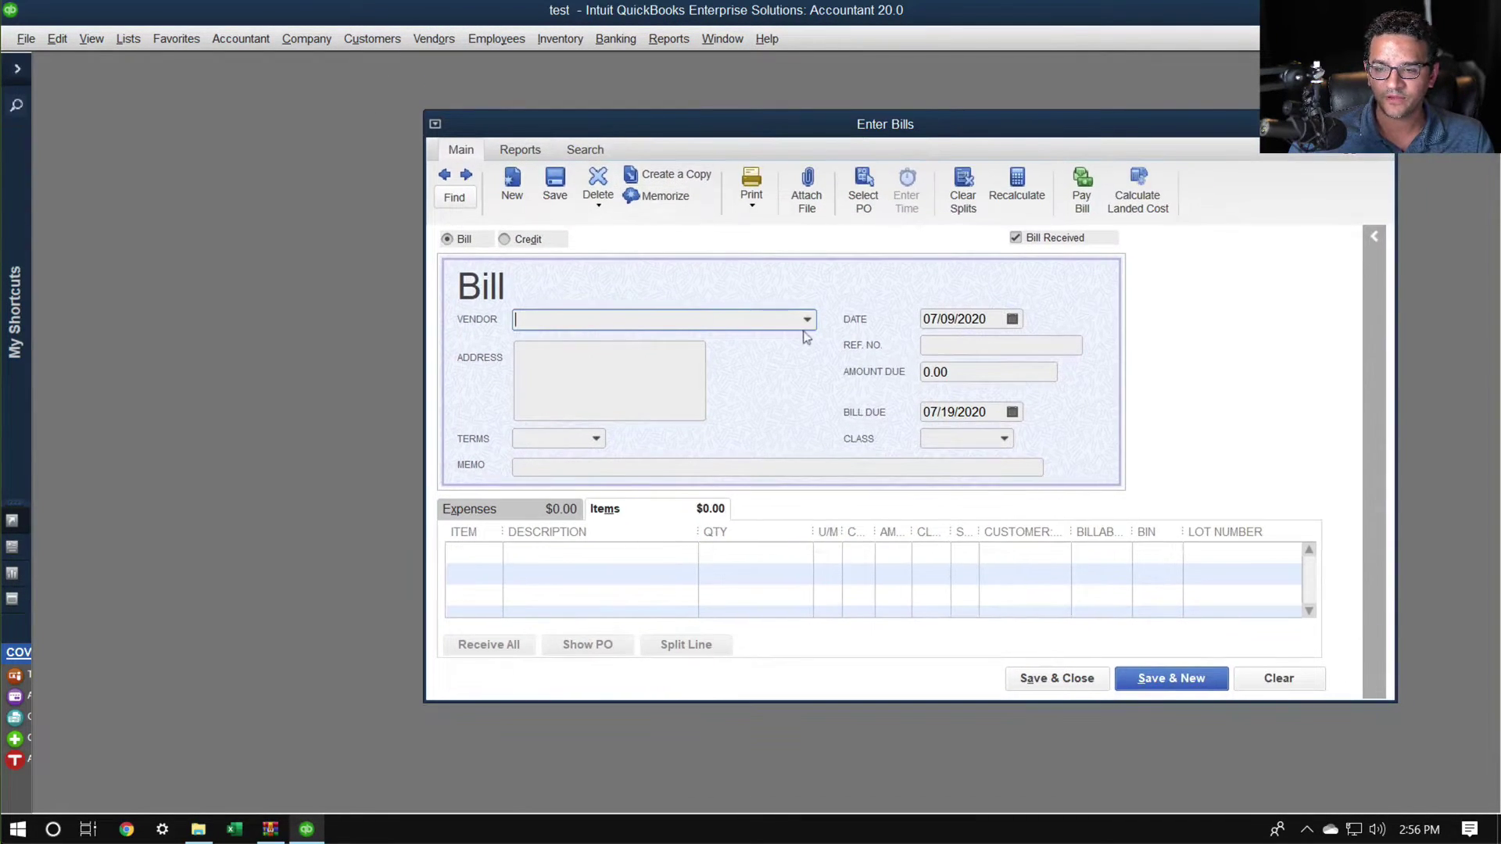
{"action": "left_click", "coordinate": [806, 321]}
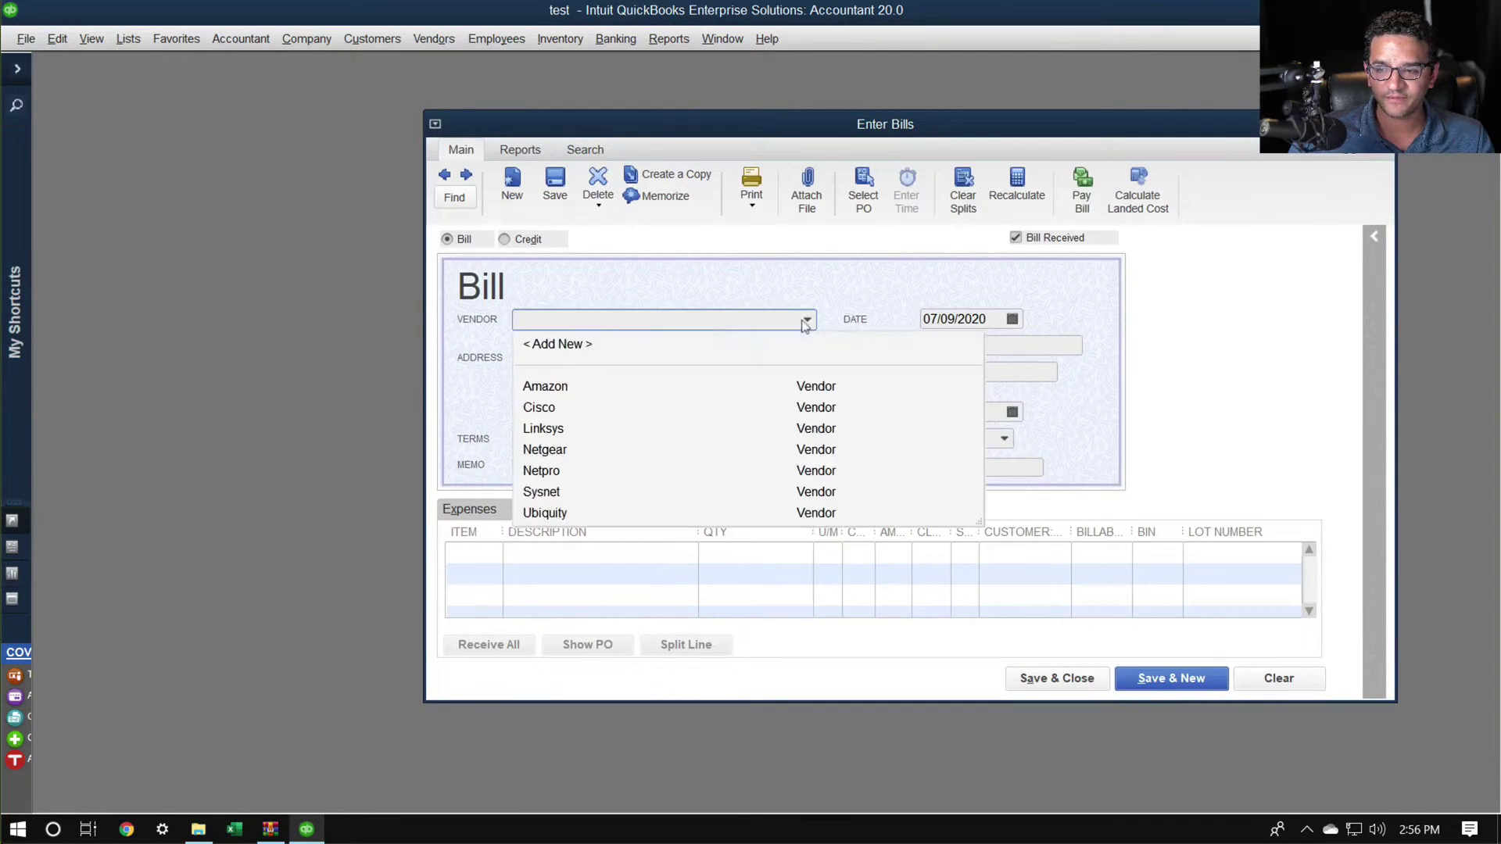
{"action": "left_click", "coordinate": [547, 387]}
{"action": "left_click", "coordinate": [712, 276]}
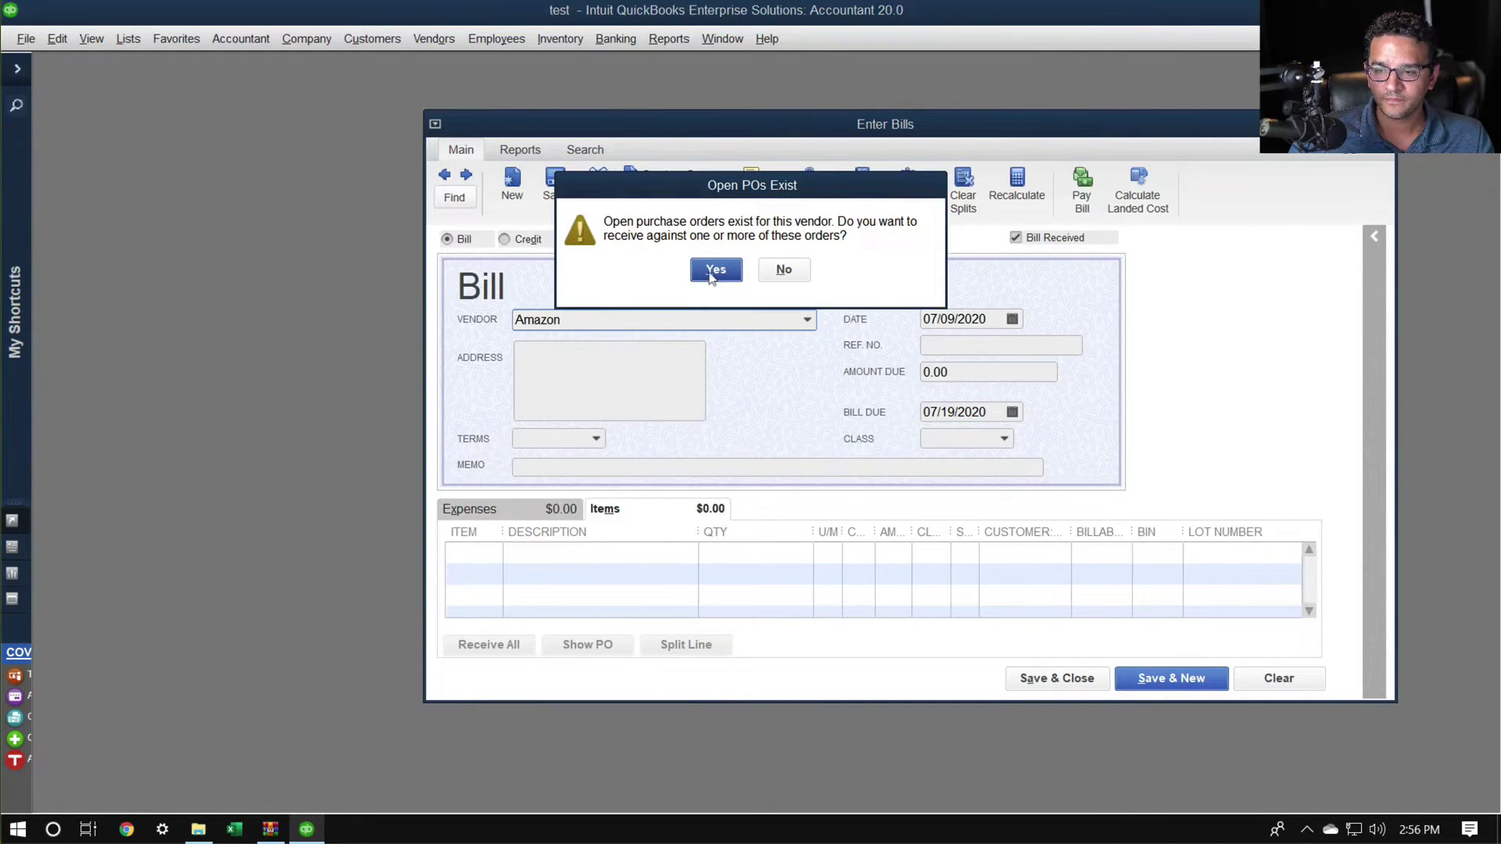
{"action": "left_click", "coordinate": [873, 323]}
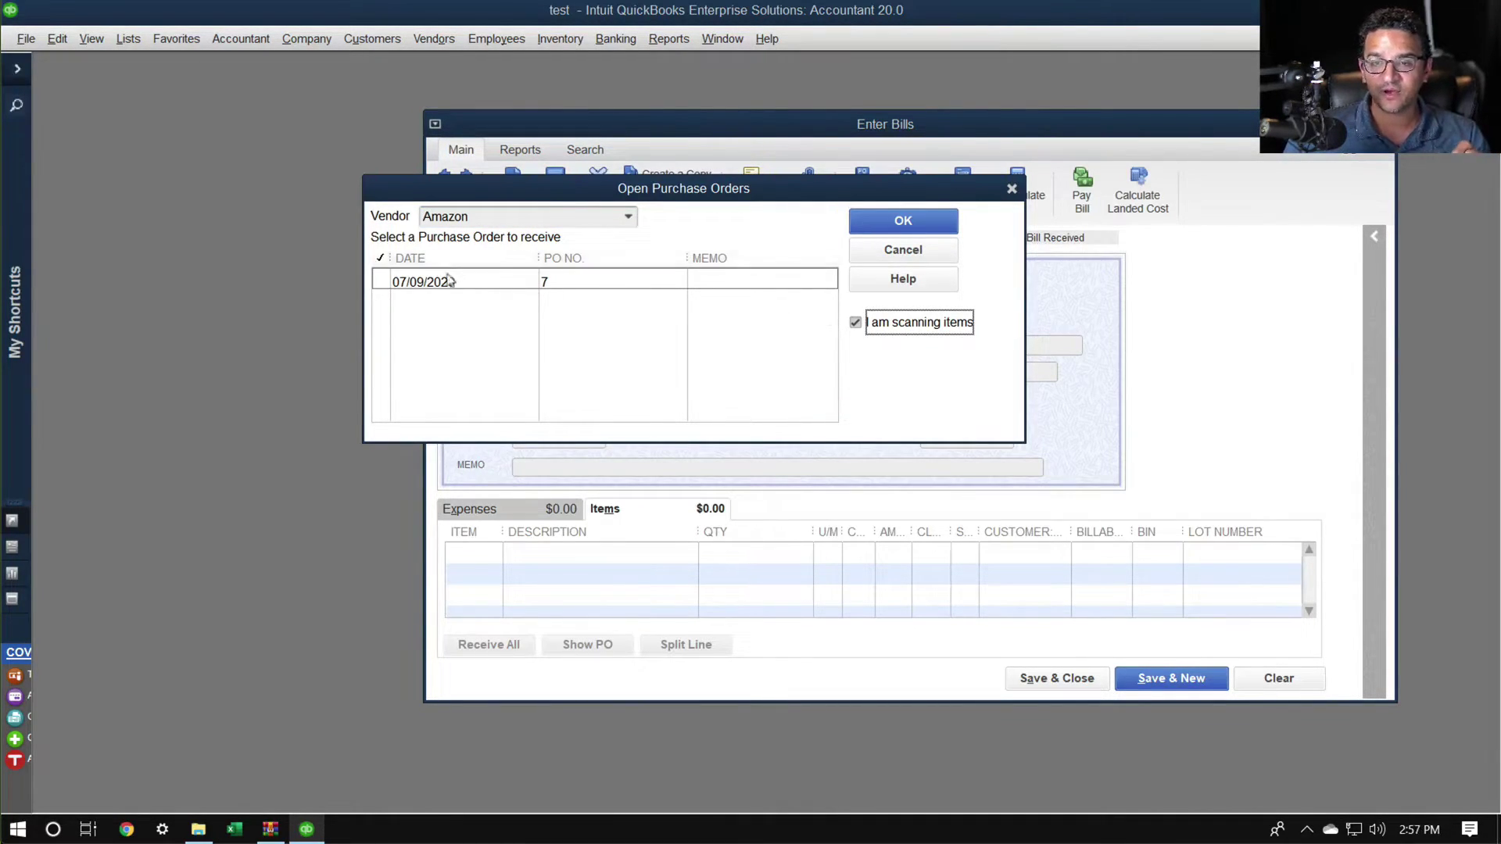
{"action": "left_click", "coordinate": [447, 280]}
{"action": "left_click", "coordinate": [902, 220]}
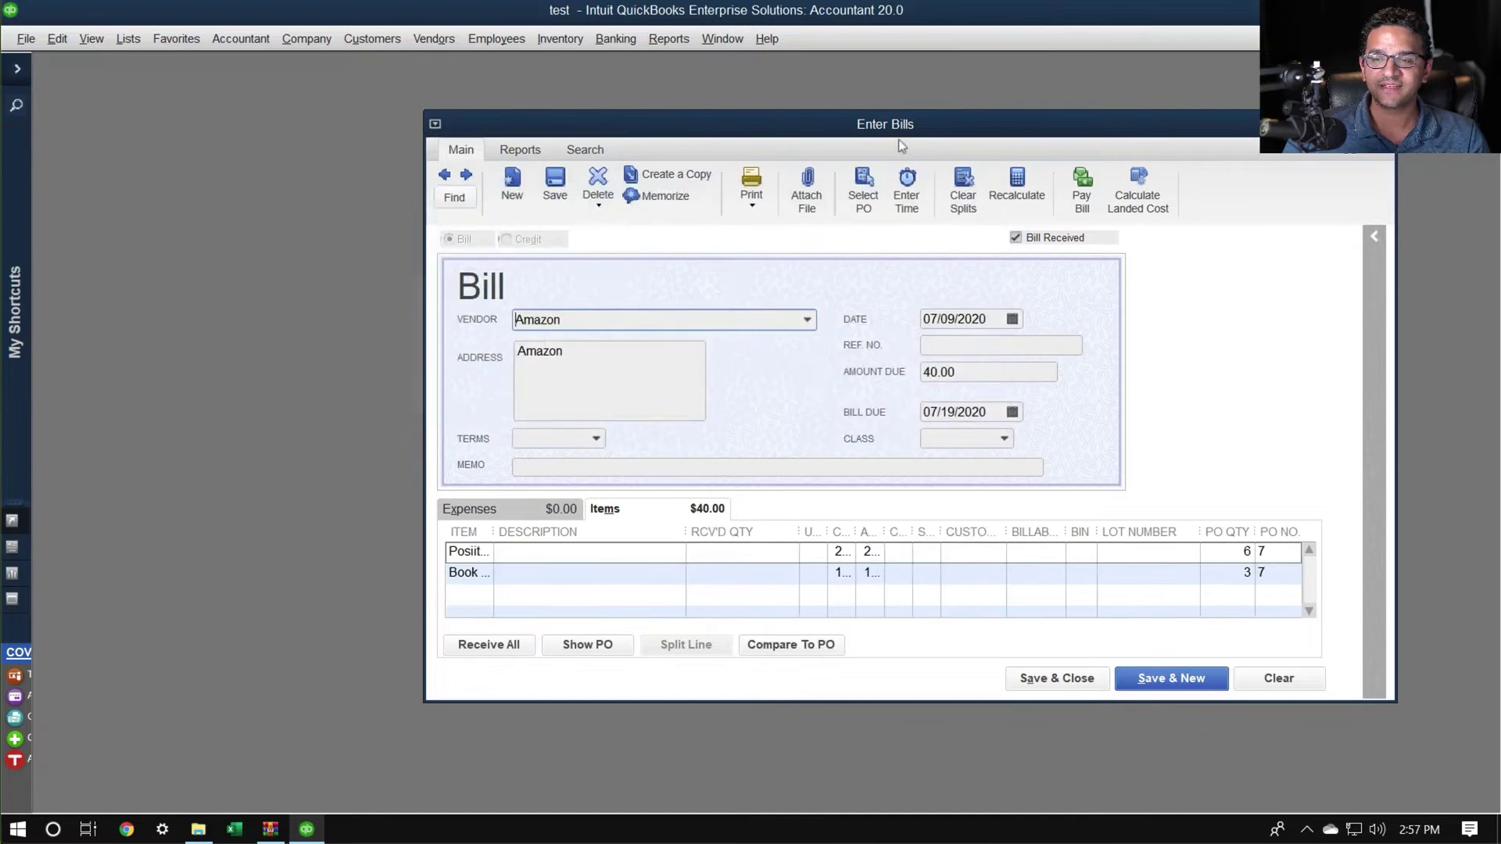
{"action": "left_click", "coordinate": [1363, 124]}
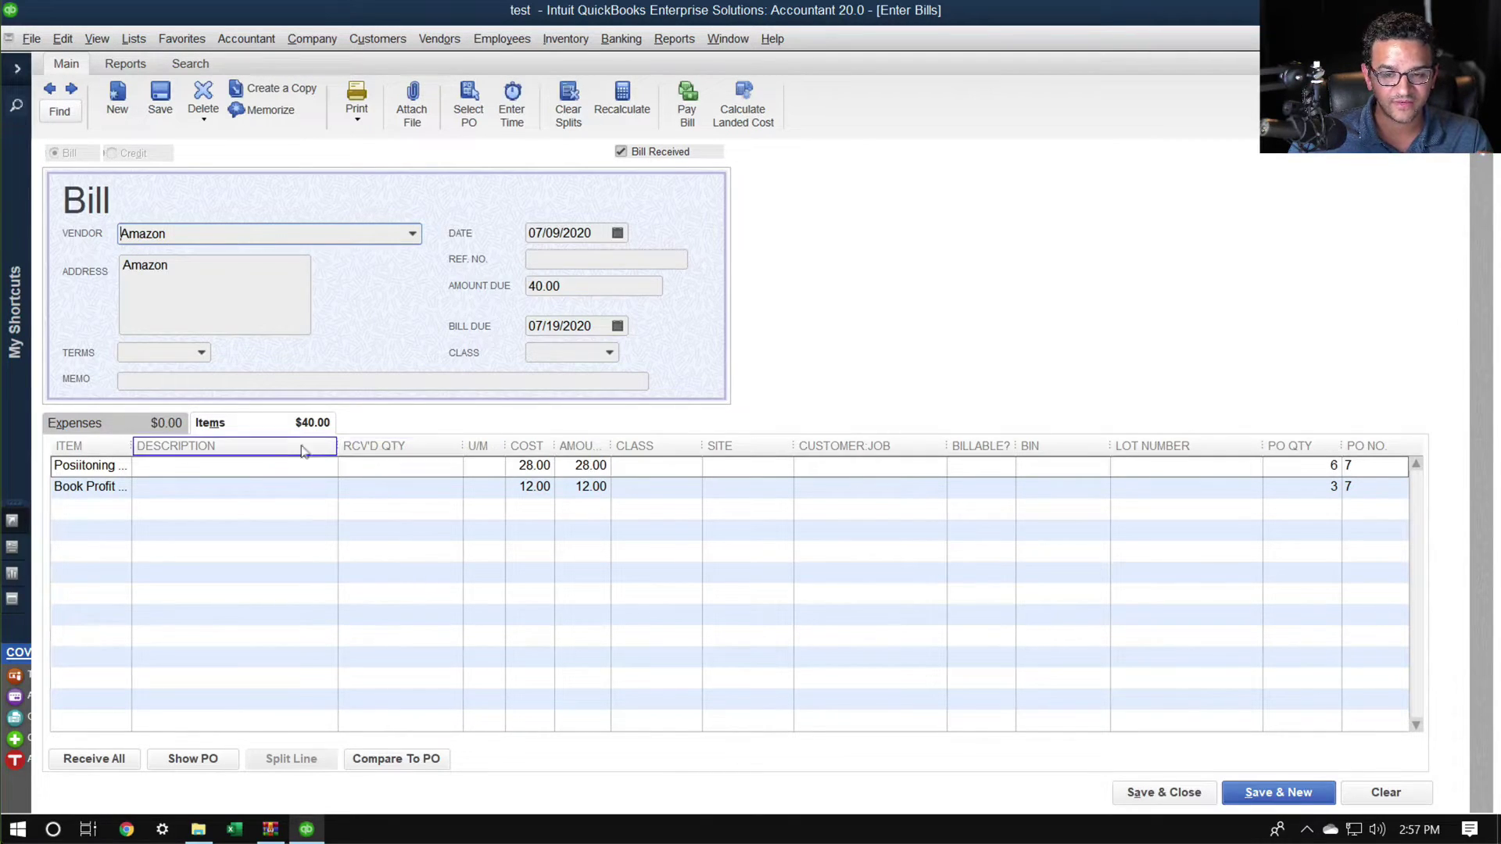
Scan in 3 Positioning for Professionals and 2 Book Profit First, then save the 108.00 bill without classes.
{"action": "left_click_drag", "start_coordinate": [132, 452], "coordinate": [216, 453]}
{"action": "left_click", "coordinate": [431, 465]}
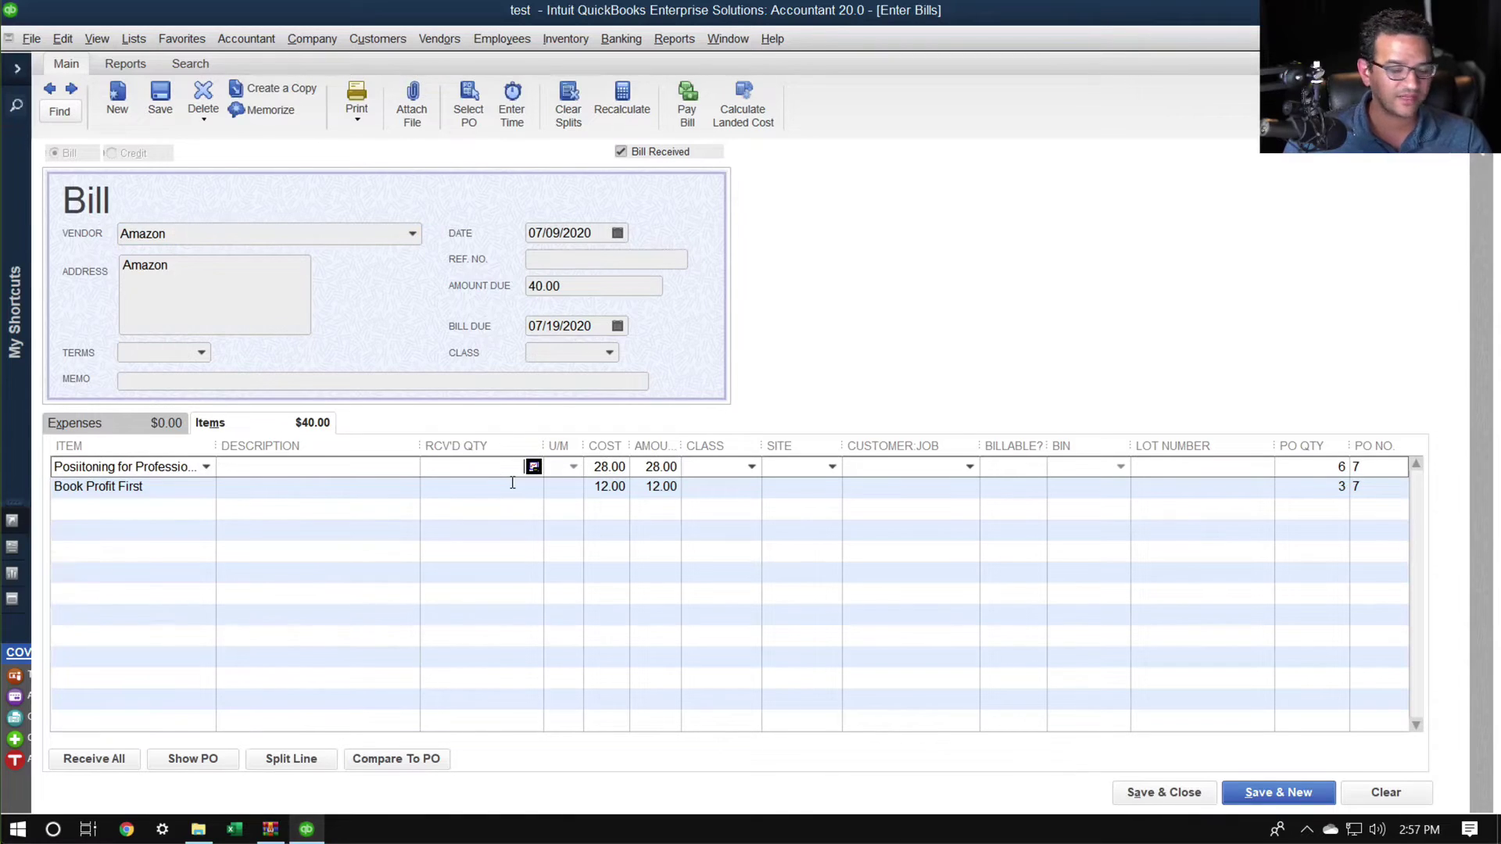
{"action": "left_click", "coordinate": [69, 468]}
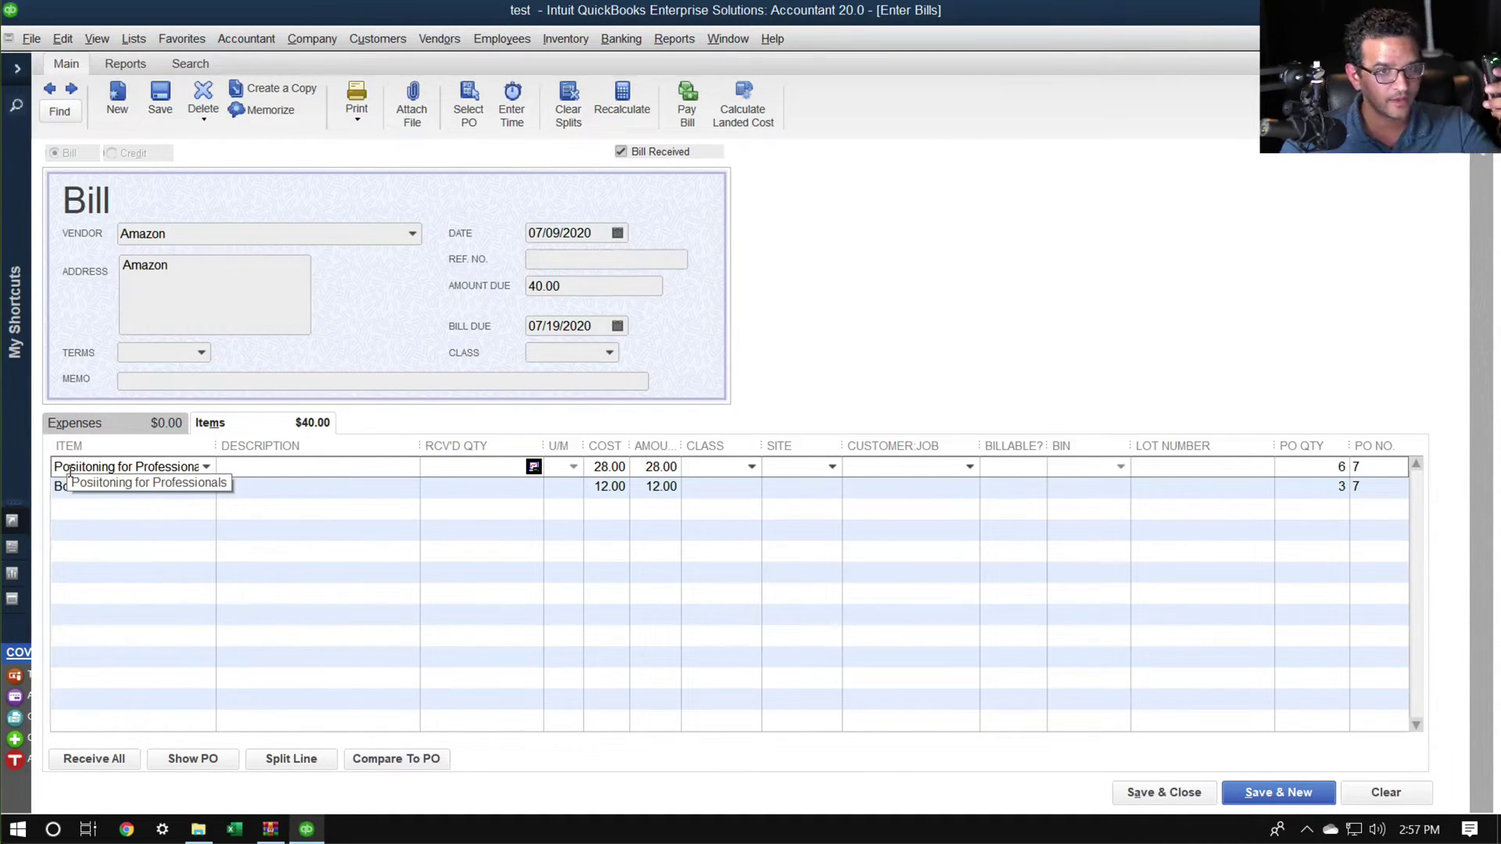
{"action": "key", "text": "Tab"}
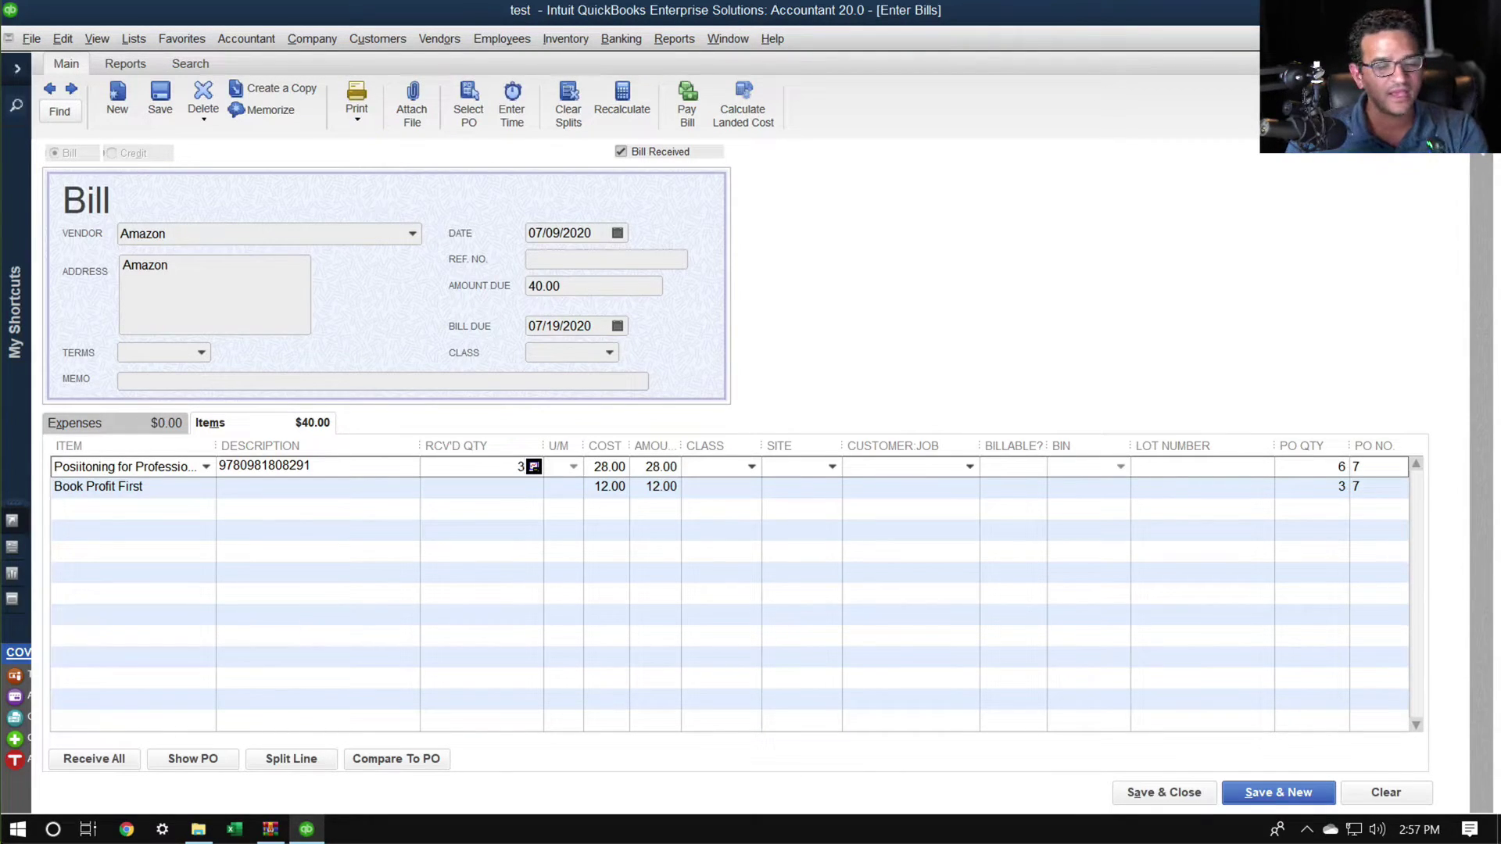
{"action": "left_click", "coordinate": [471, 485]}
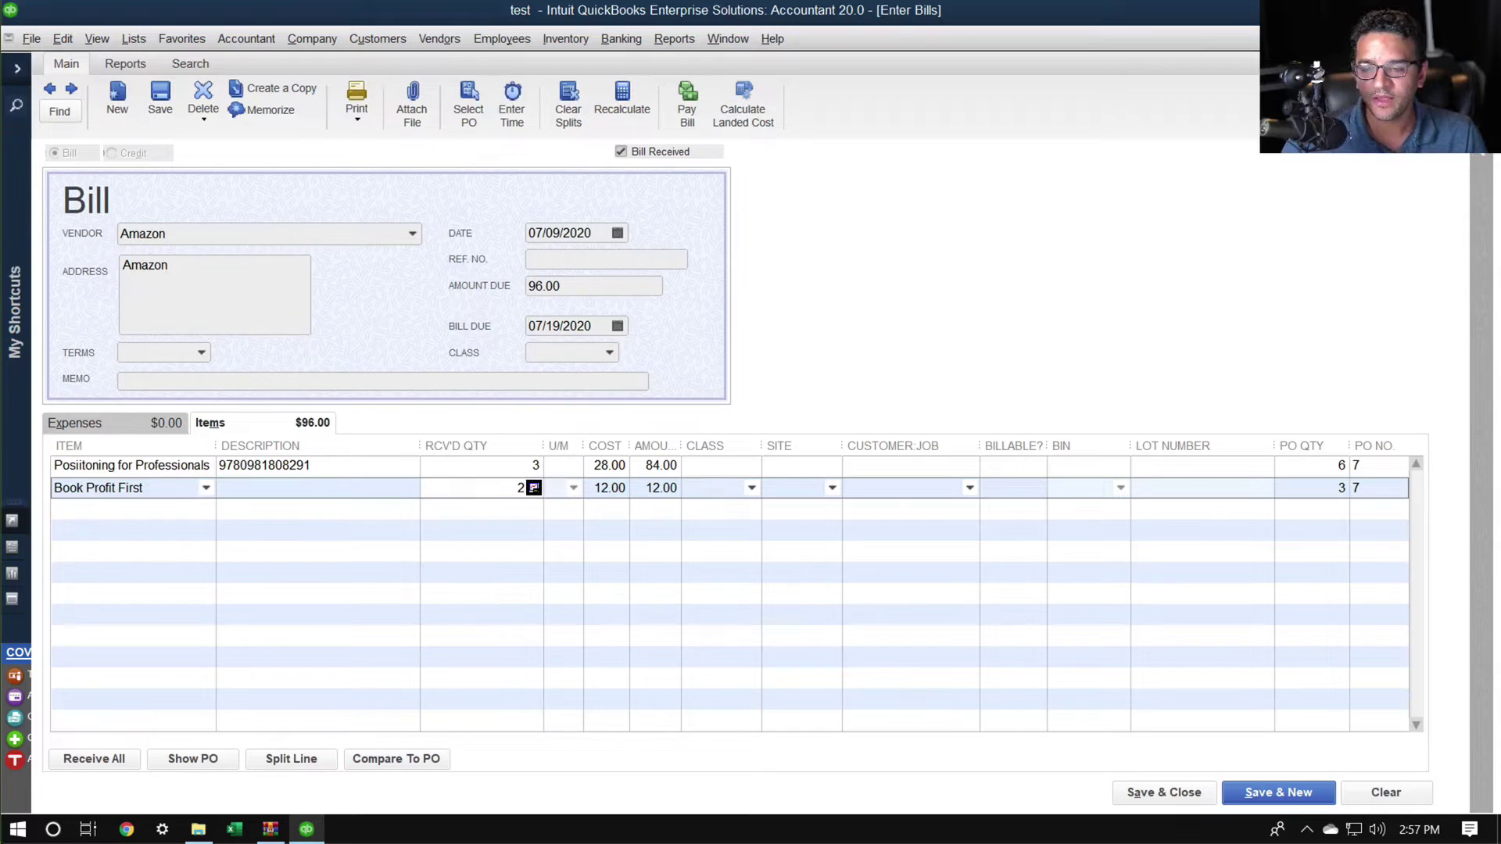
{"action": "key", "text": "Down"}
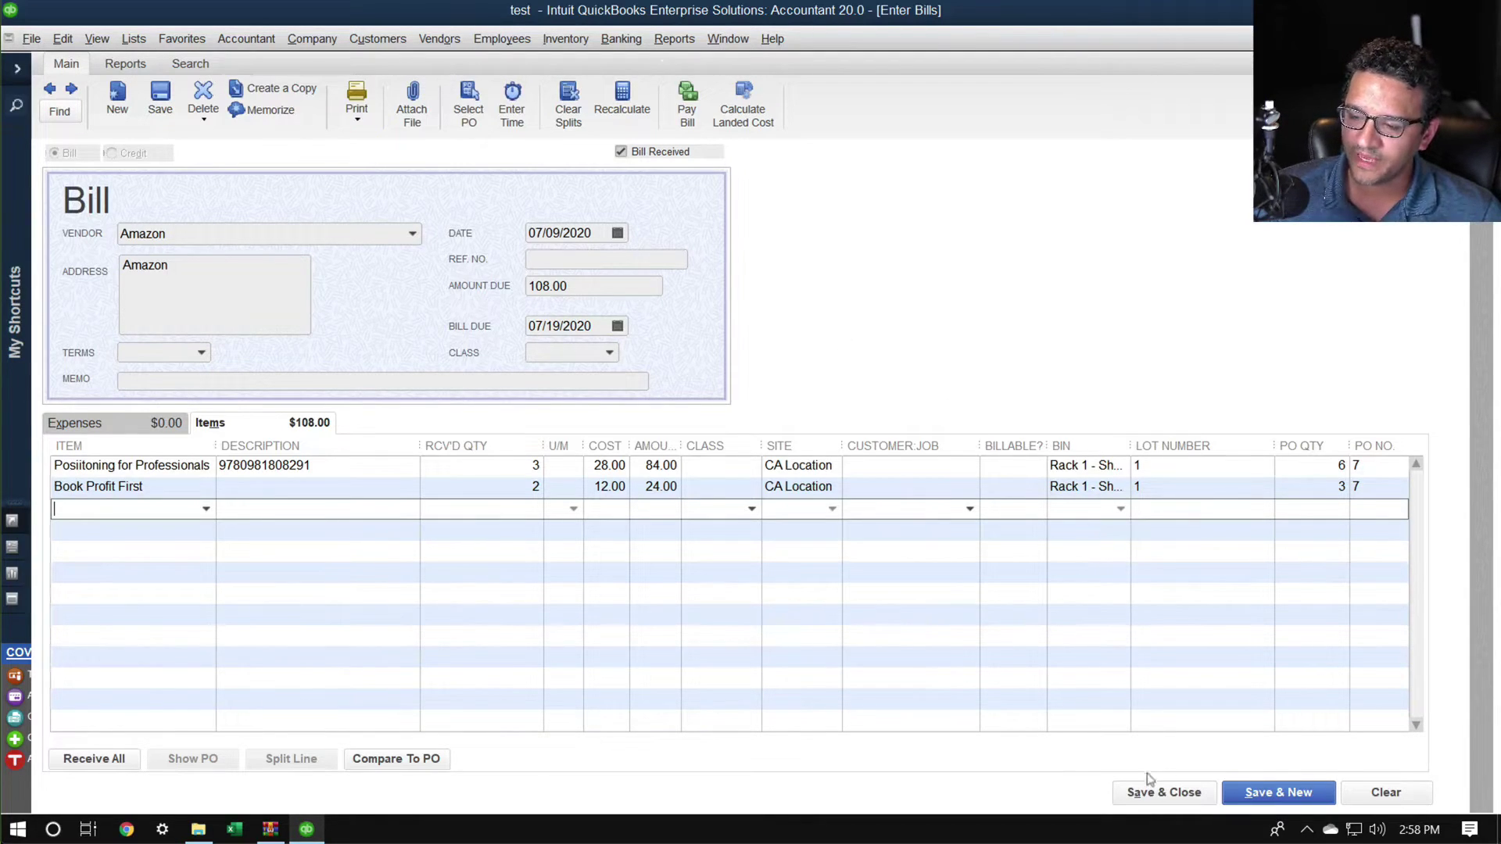
{"action": "left_click", "coordinate": [1162, 794]}
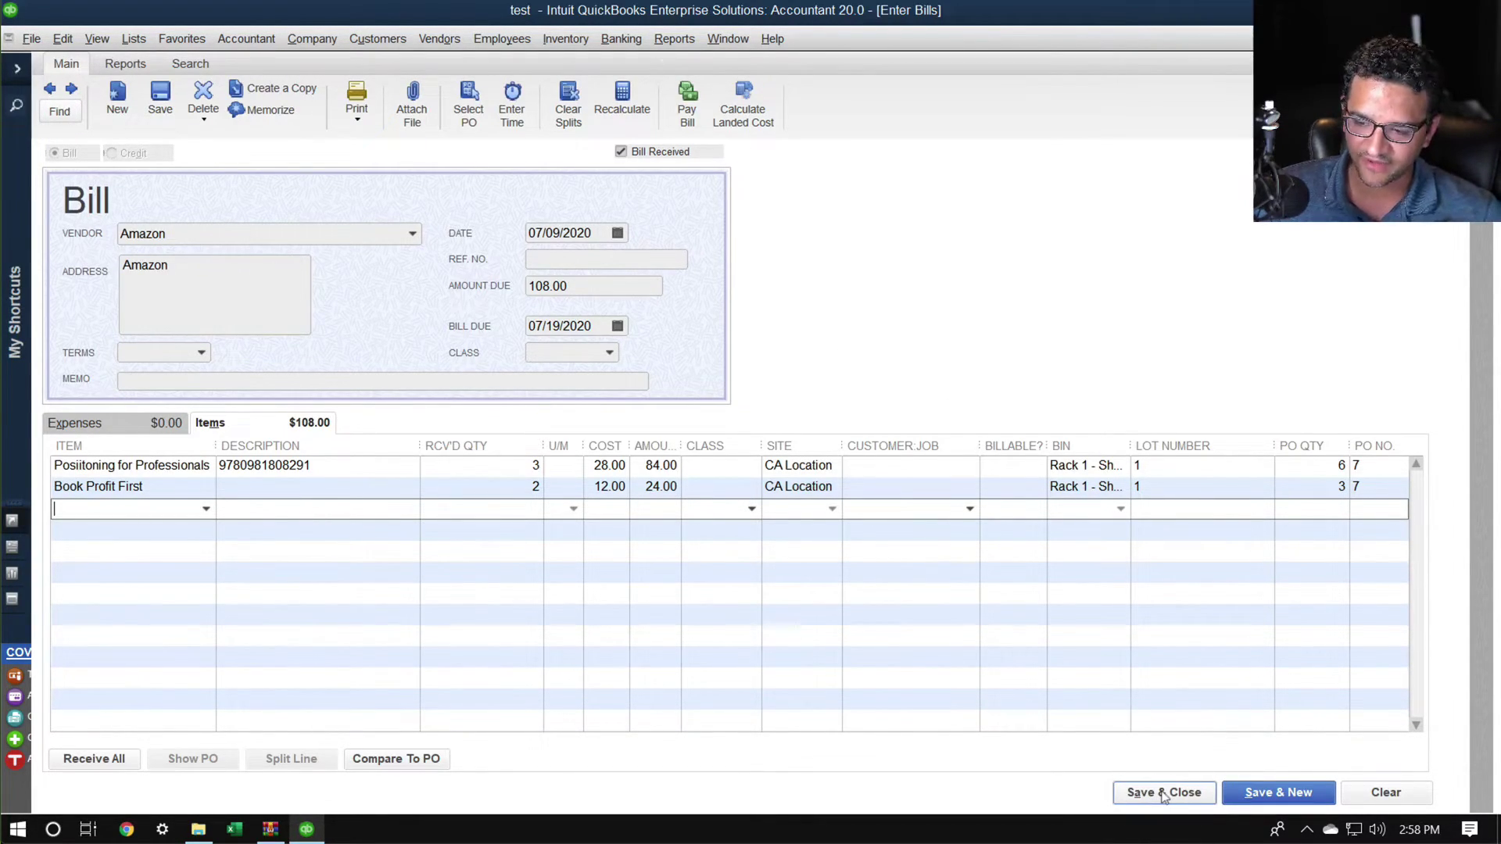
{"action": "left_click", "coordinate": [689, 283]}
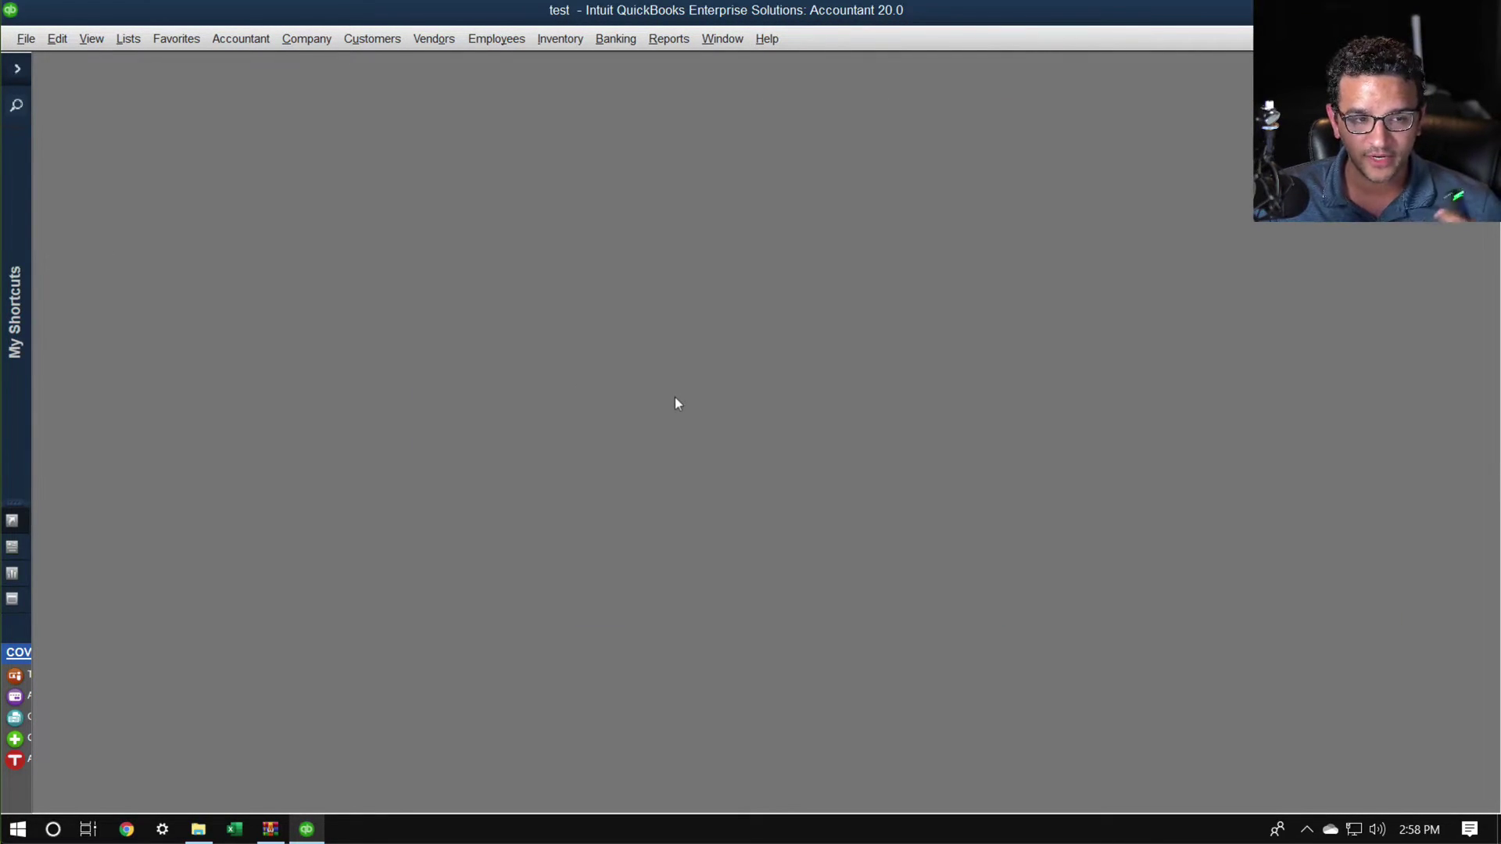
Start a new maximized invoice for the customer, skipping estimates and sales orders.
{"action": "left_click", "coordinate": [372, 40]}
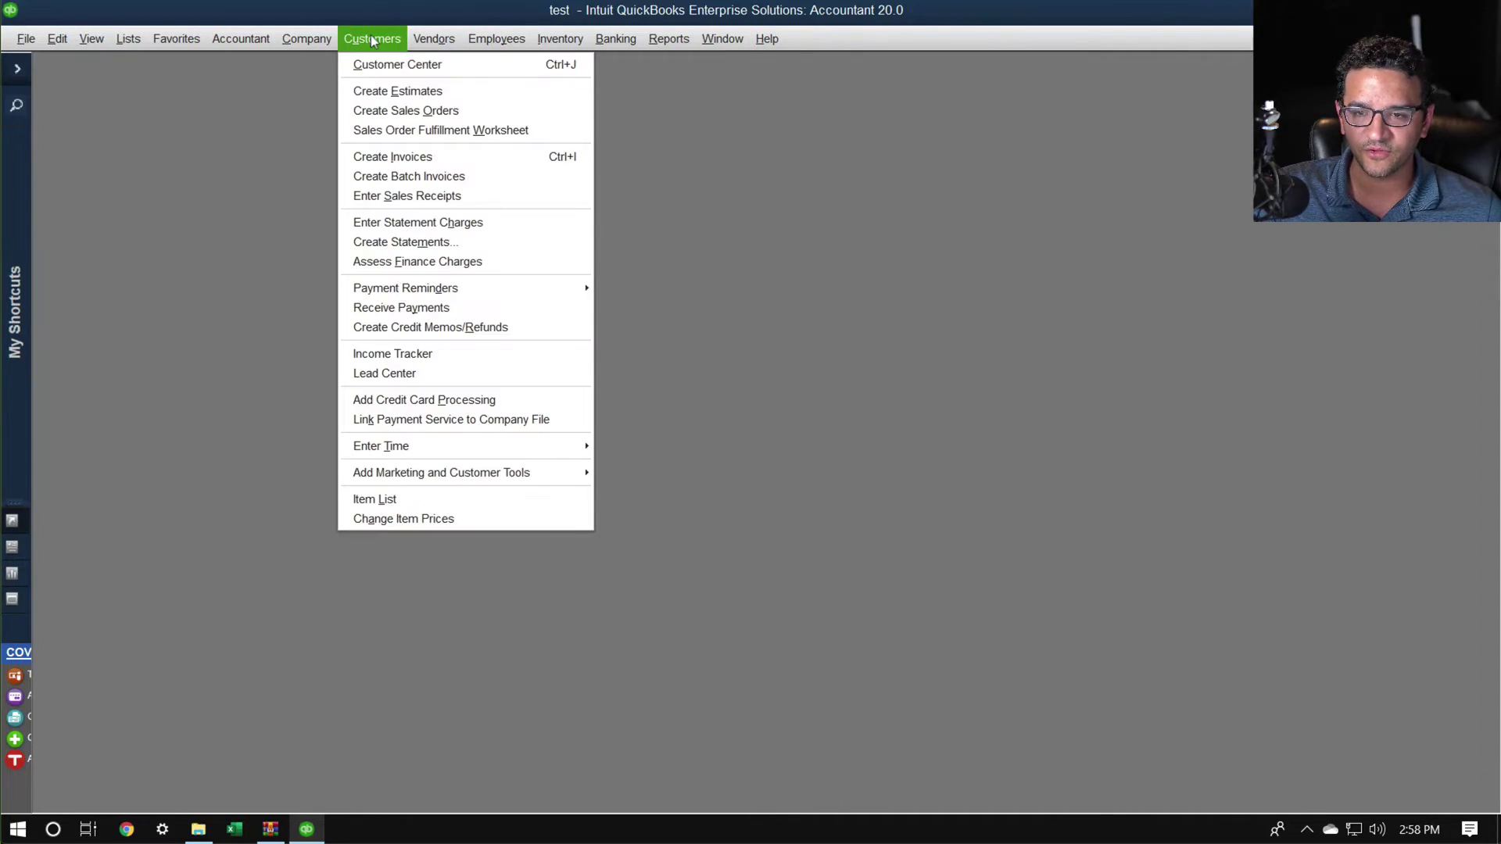
{"action": "left_click", "coordinate": [392, 157]}
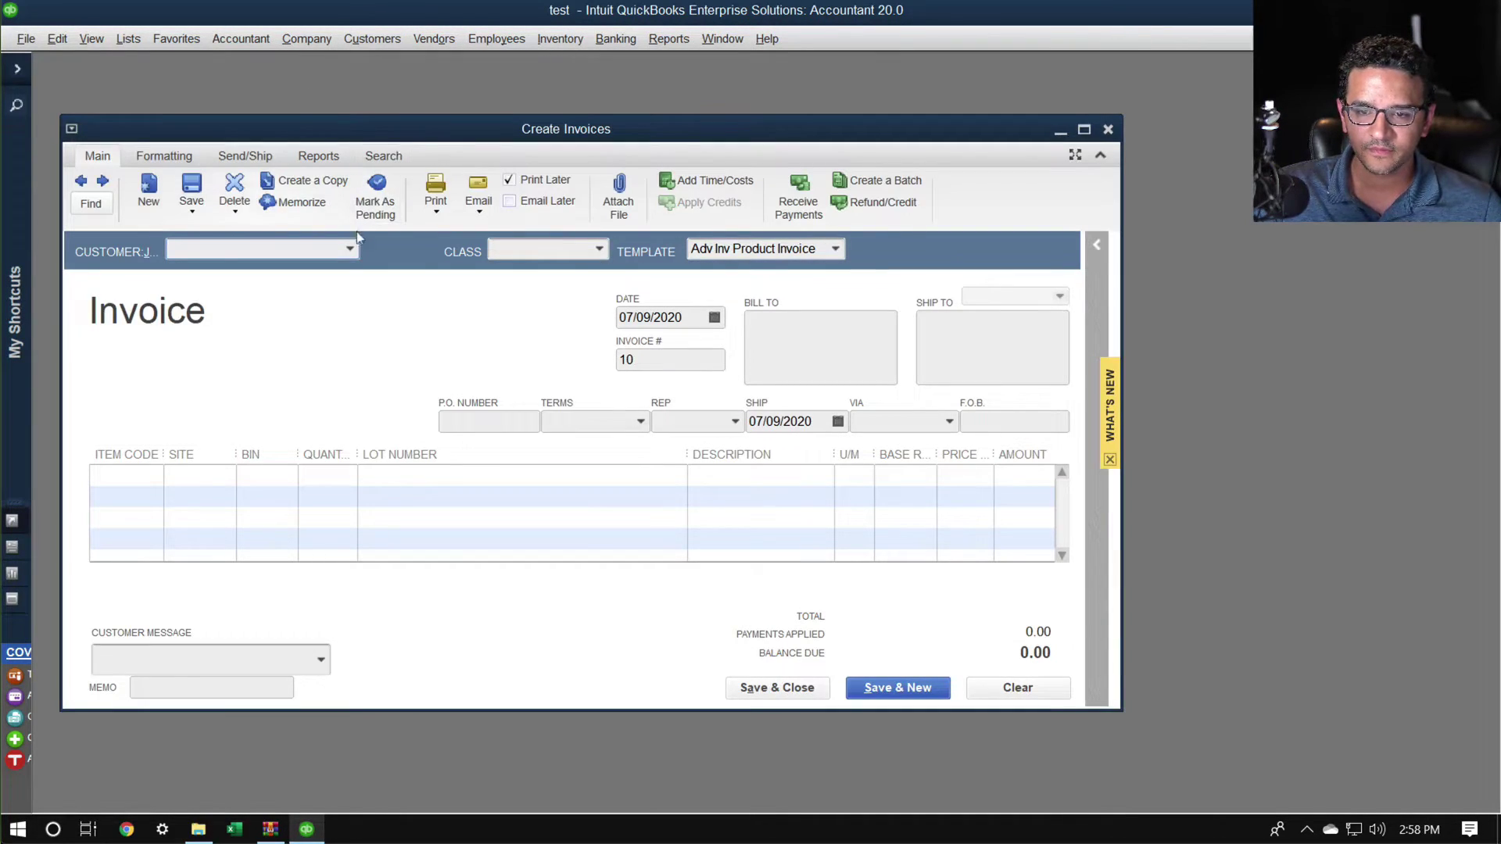
{"action": "left_click", "coordinate": [349, 248]}
{"action": "left_click", "coordinate": [240, 322]}
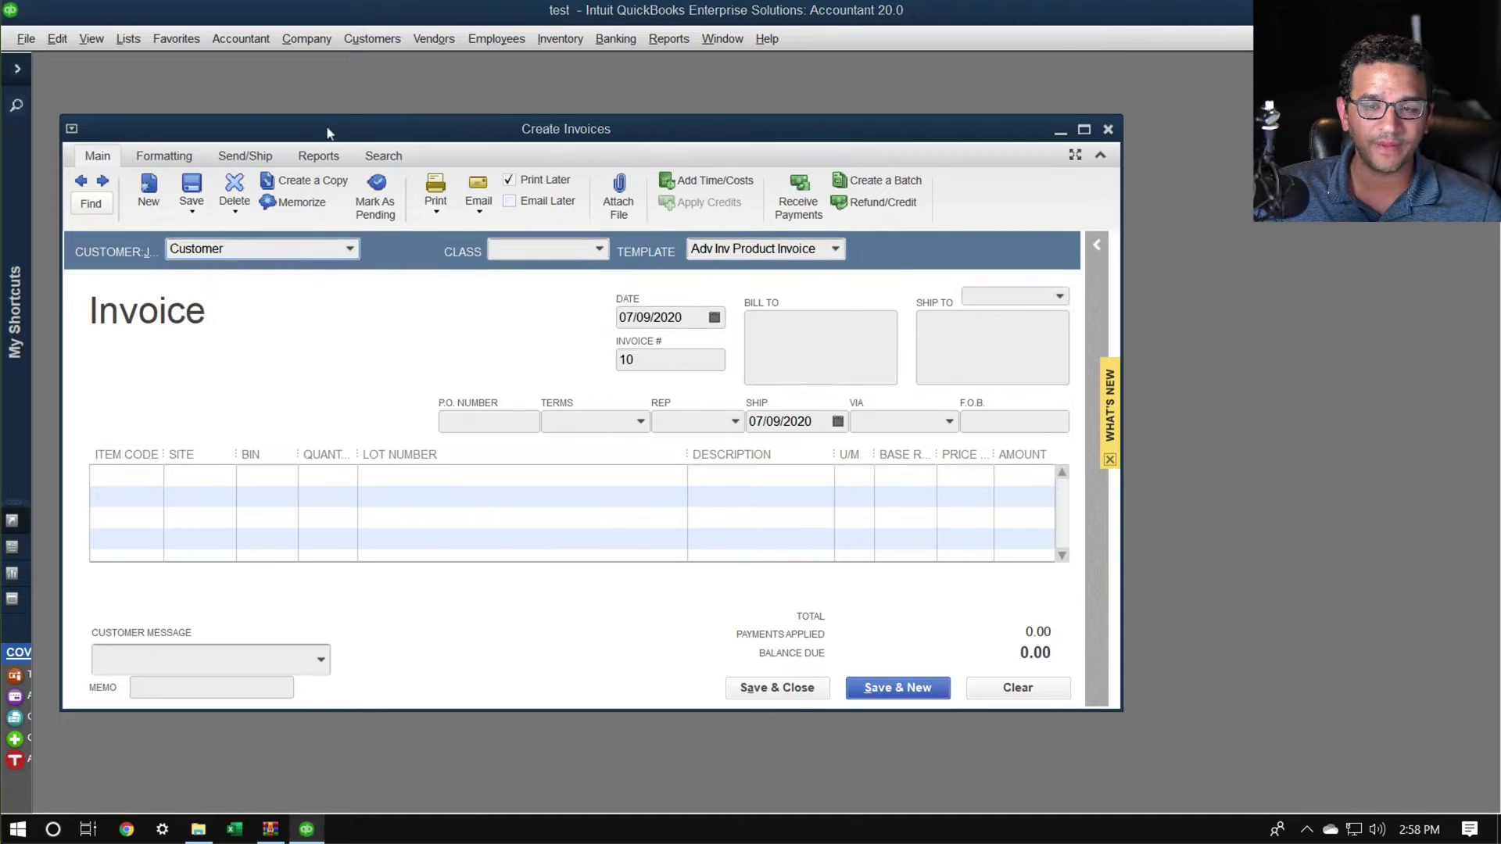
{"action": "left_click", "coordinate": [375, 322]}
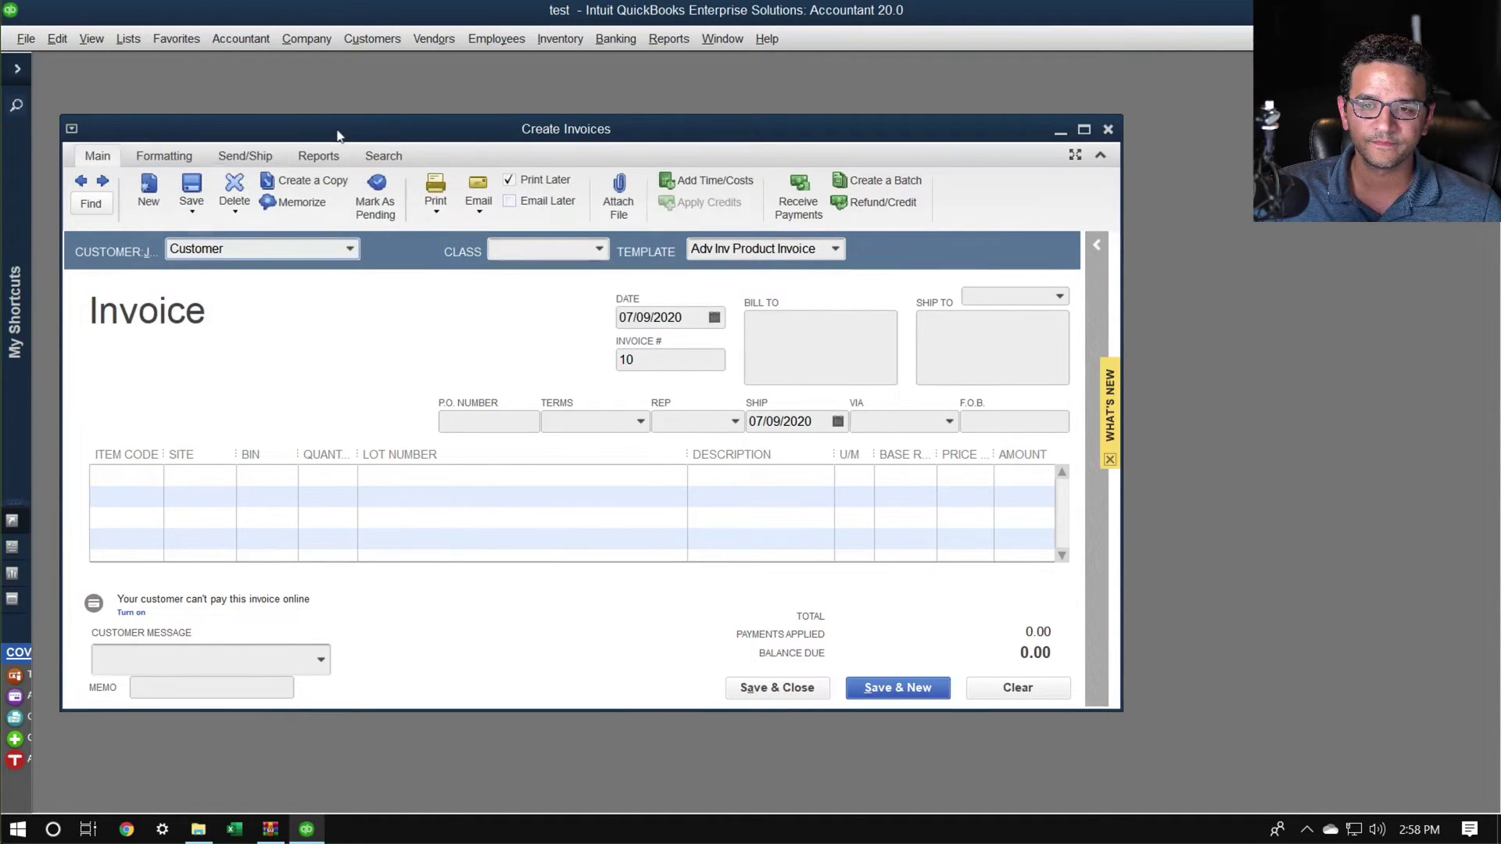
{"action": "double_click", "coordinate": [335, 129]}
Scan Book Profit First onto the first invoice line and widen the Item Code column.
{"action": "left_click", "coordinate": [105, 381]}
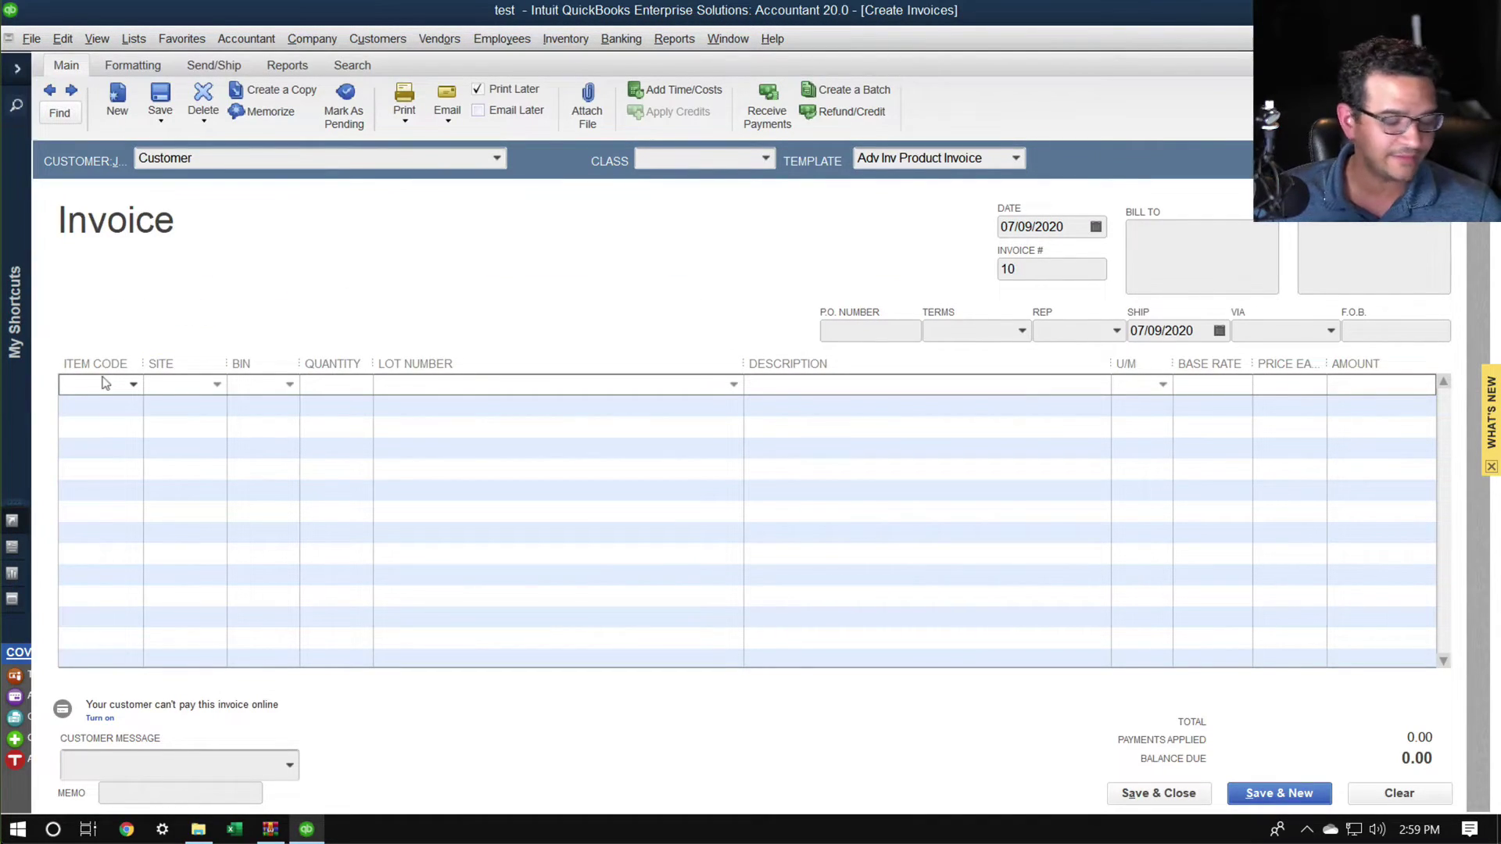
{"action": "type", "text": "B"}
{"action": "key", "text": "Tab"}
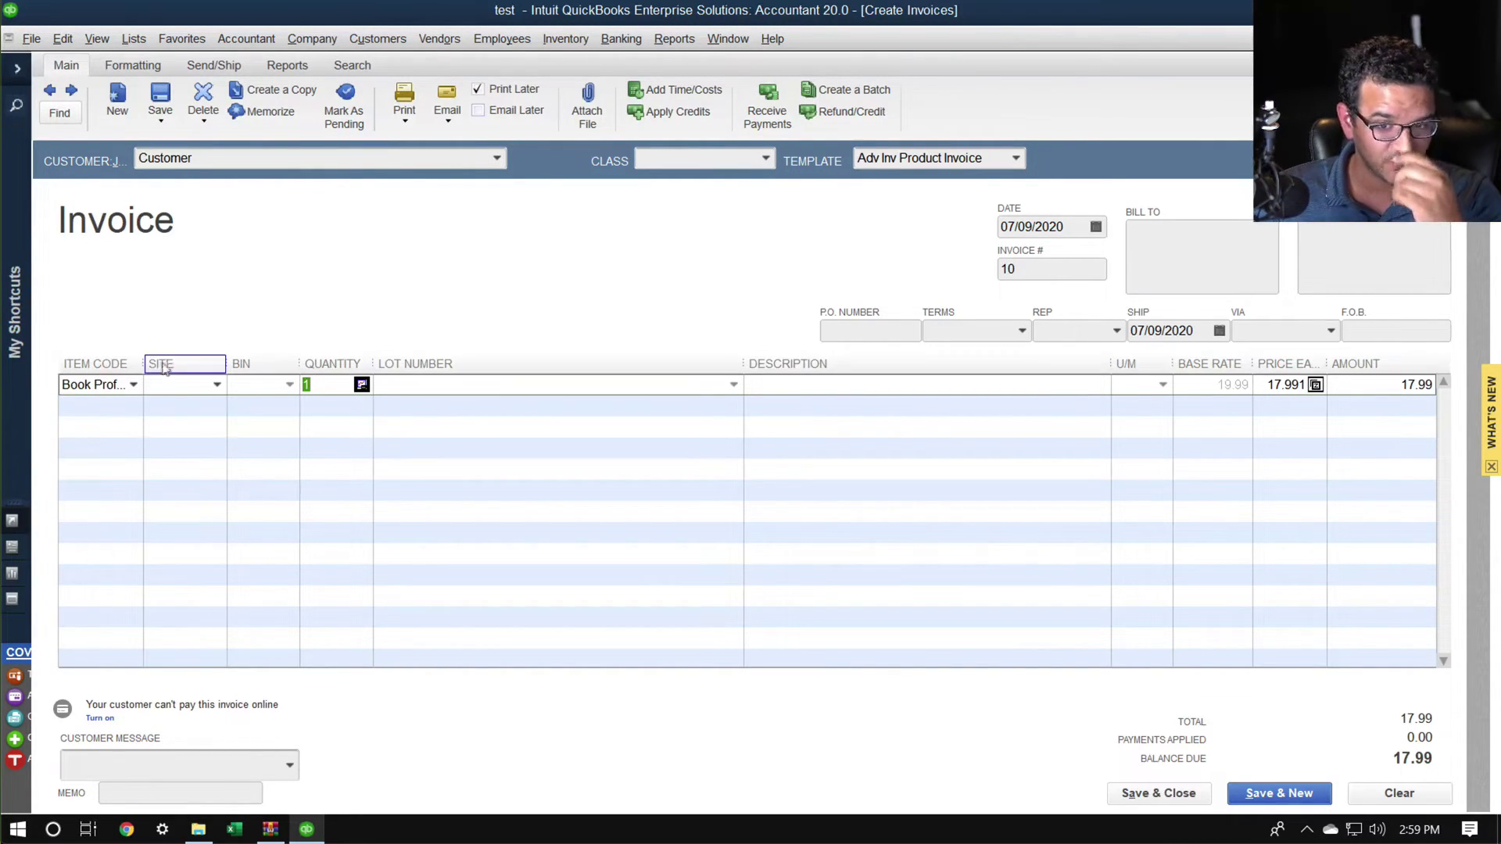
{"action": "left_click_drag", "start_coordinate": [144, 363], "coordinate": [345, 363]}
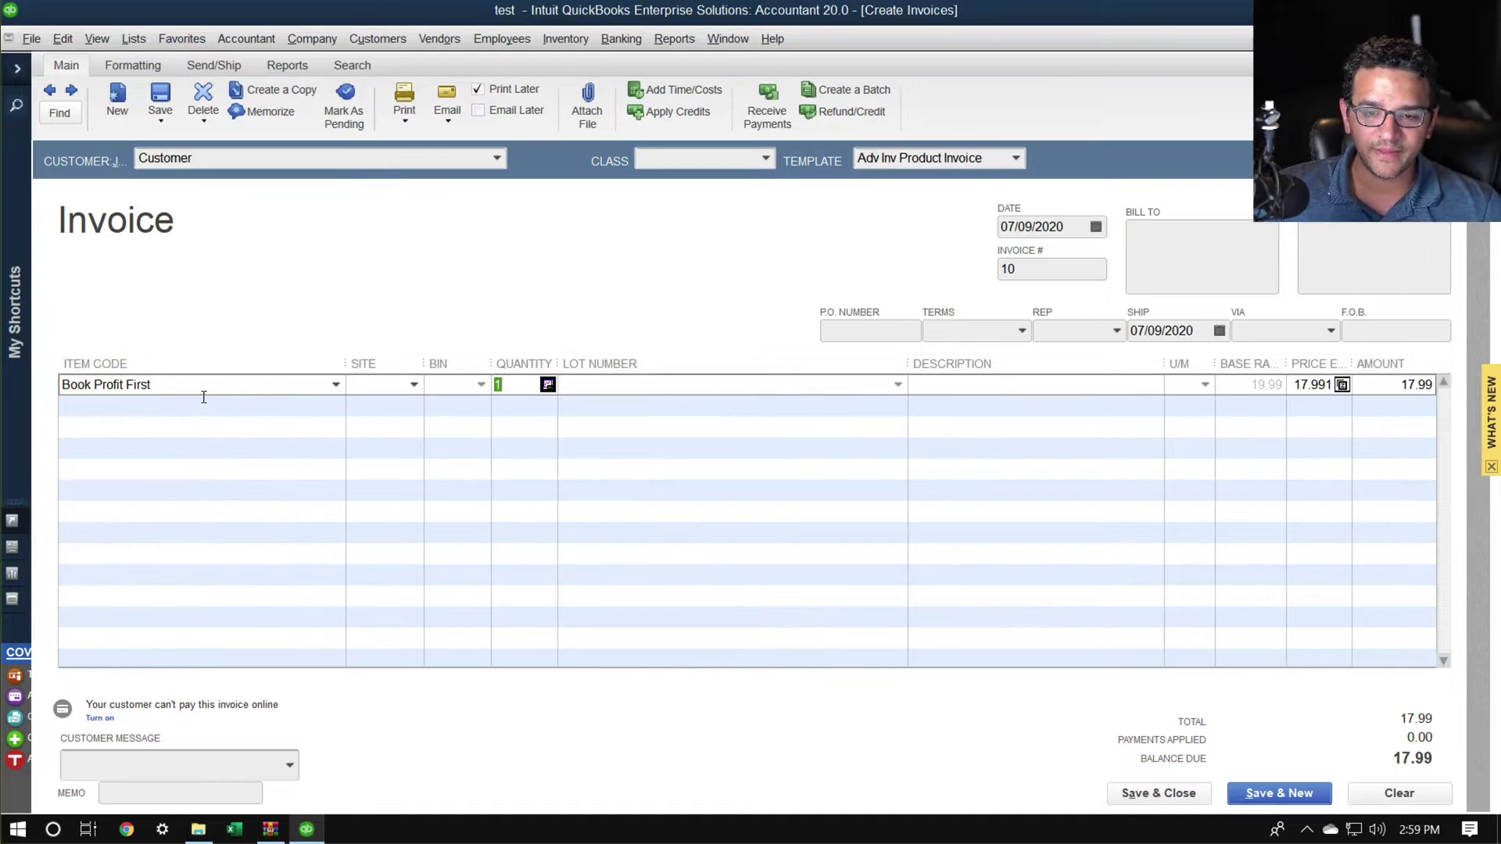
{"action": "left_click", "coordinate": [106, 403]}
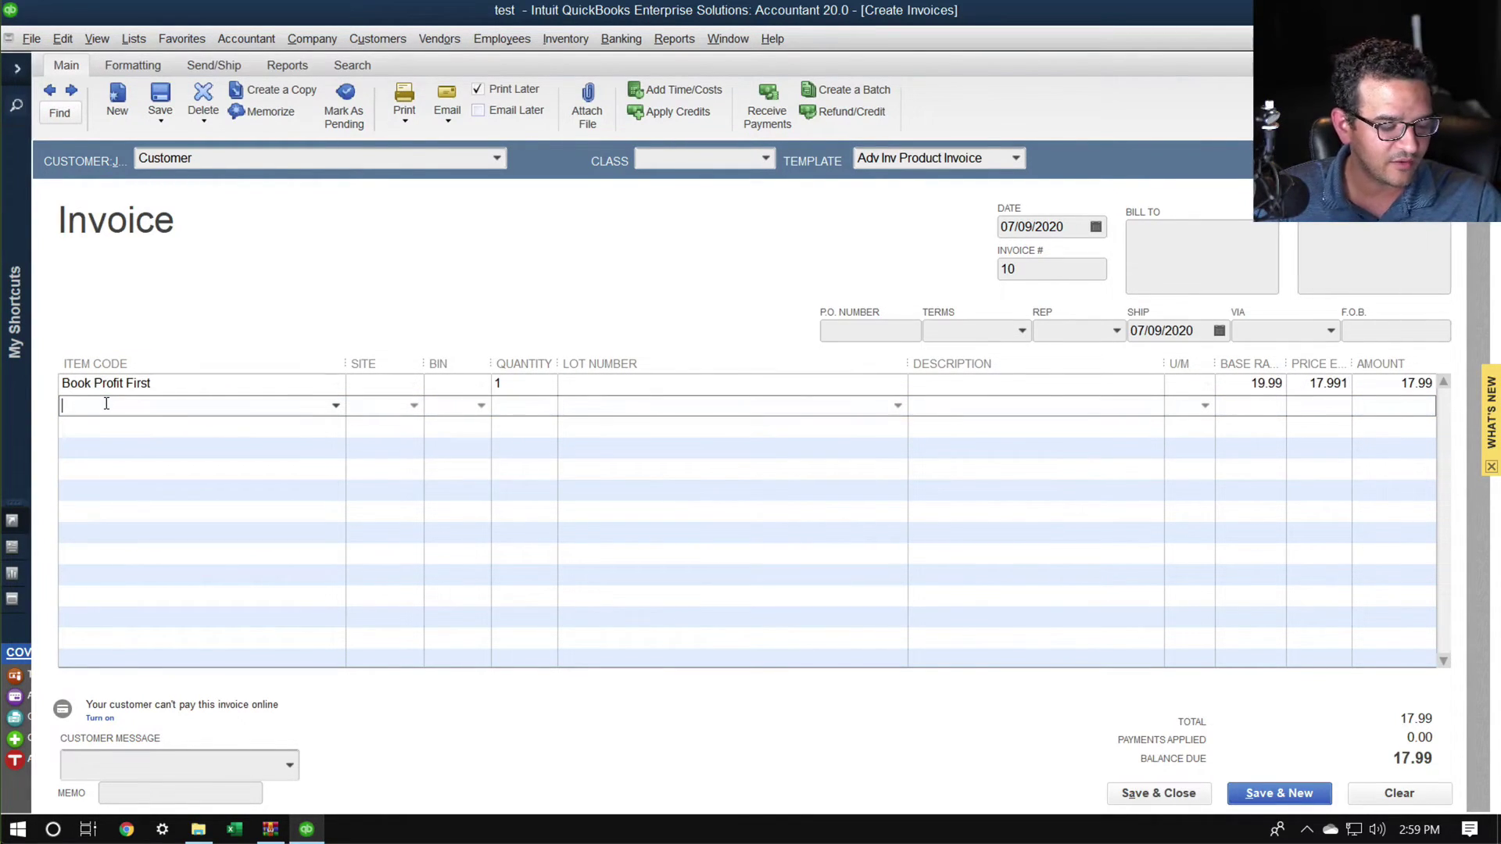
Add 01FT601X despite the low-quantity warning, then Driving Innovation, for a 62.97 total.
{"action": "type", "text": "01FT601X"}
{"action": "key", "text": "Tab"}
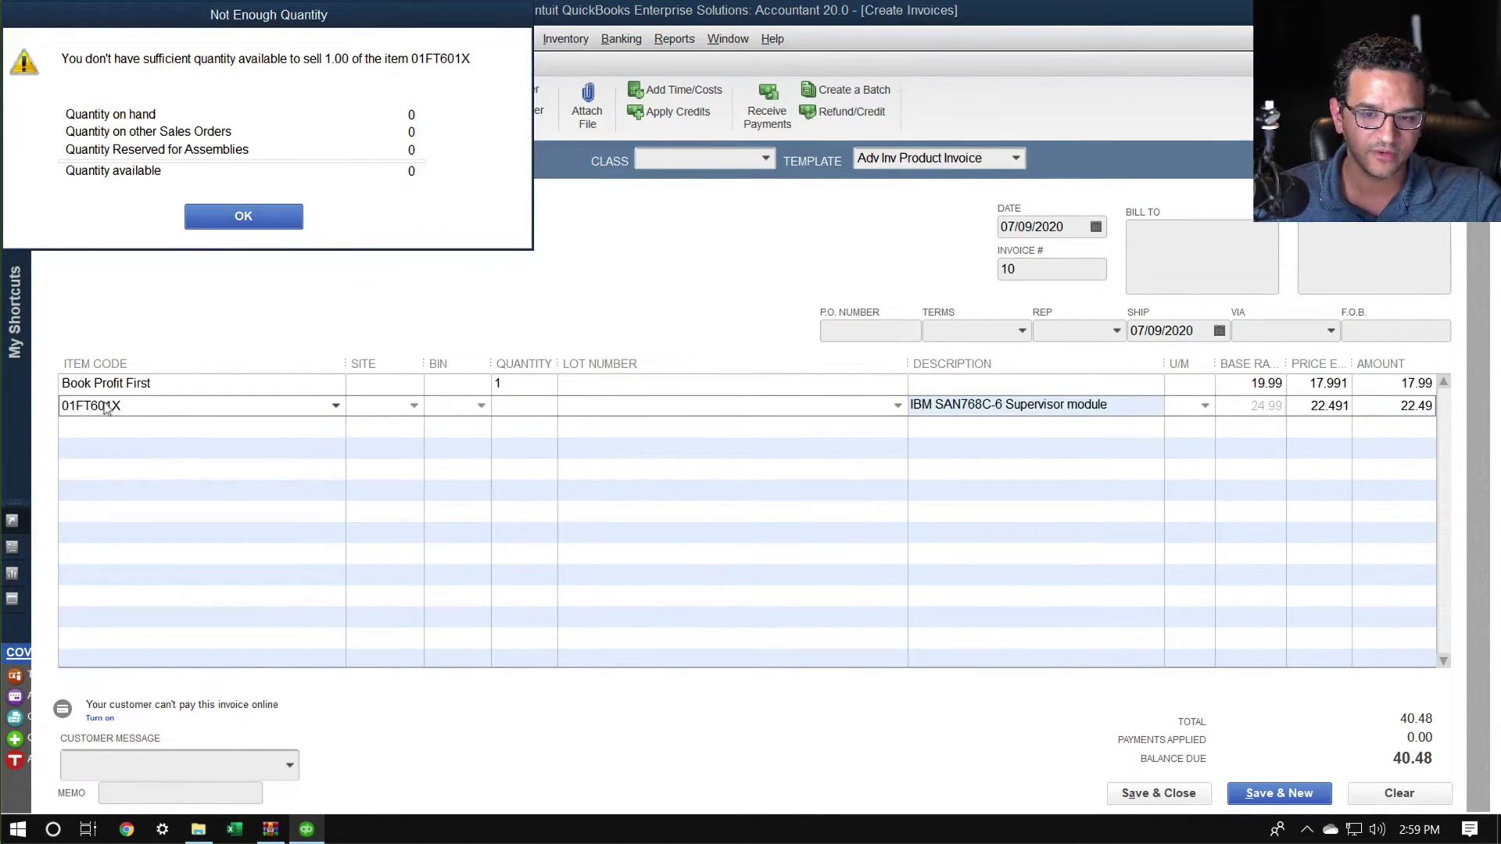
{"action": "left_click", "coordinate": [250, 217]}
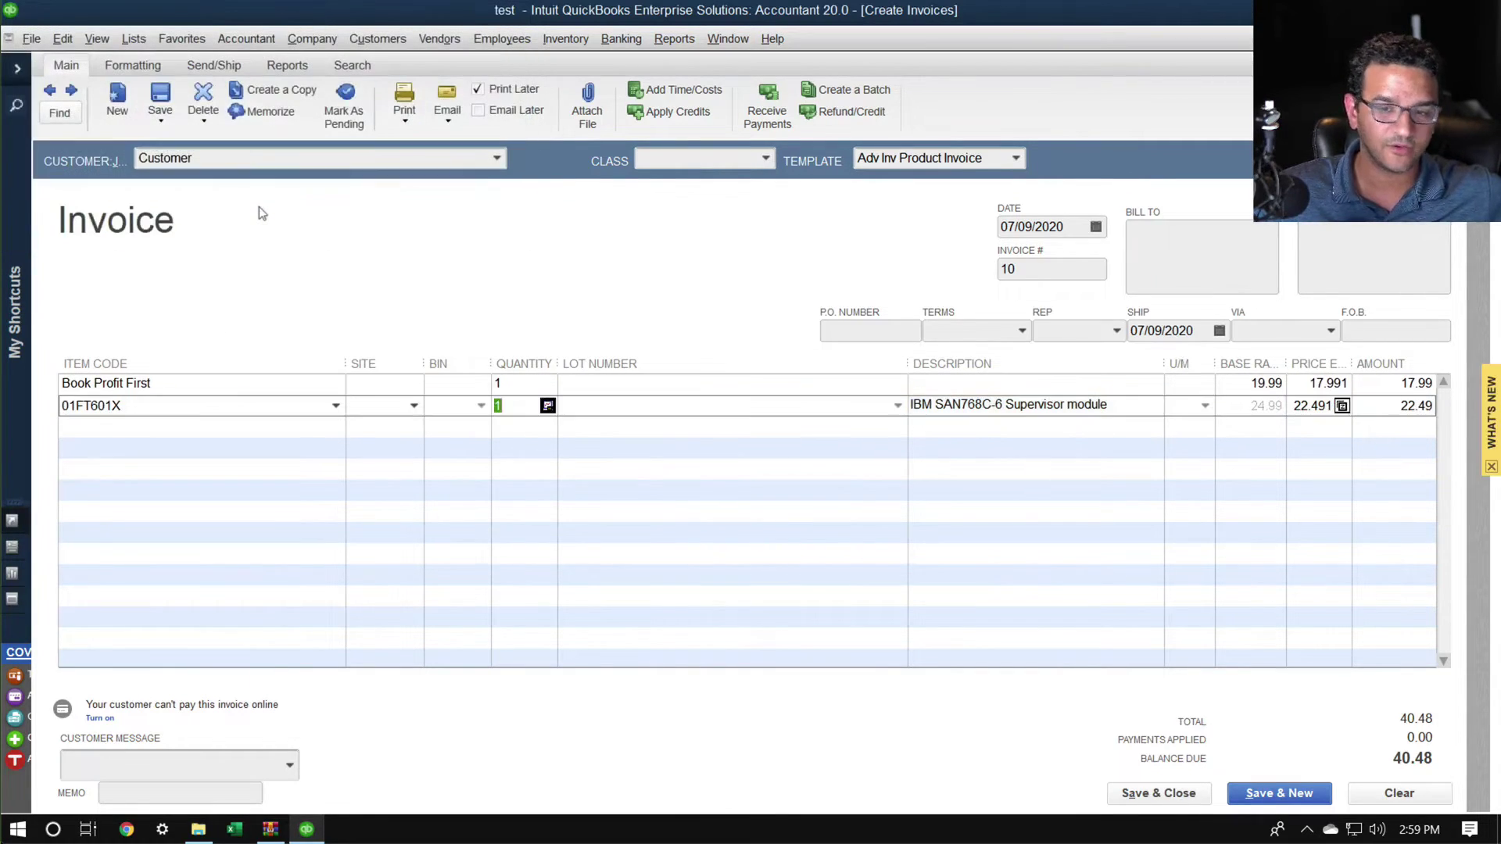
{"action": "left_click", "coordinate": [102, 422]}
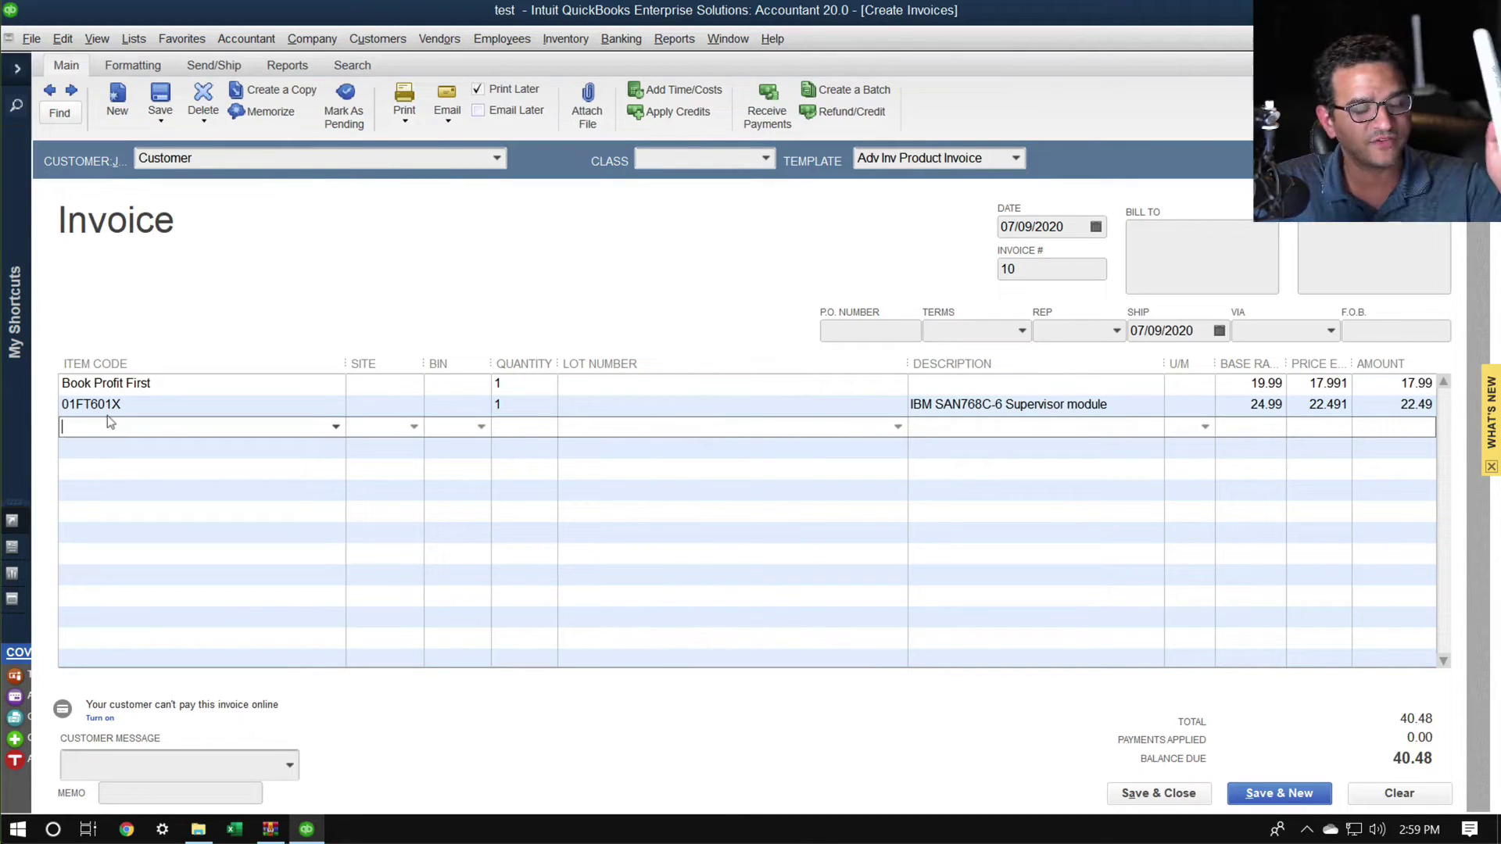
{"action": "type", "text": "Driving Innovation"}
{"action": "key", "text": "Tab"}
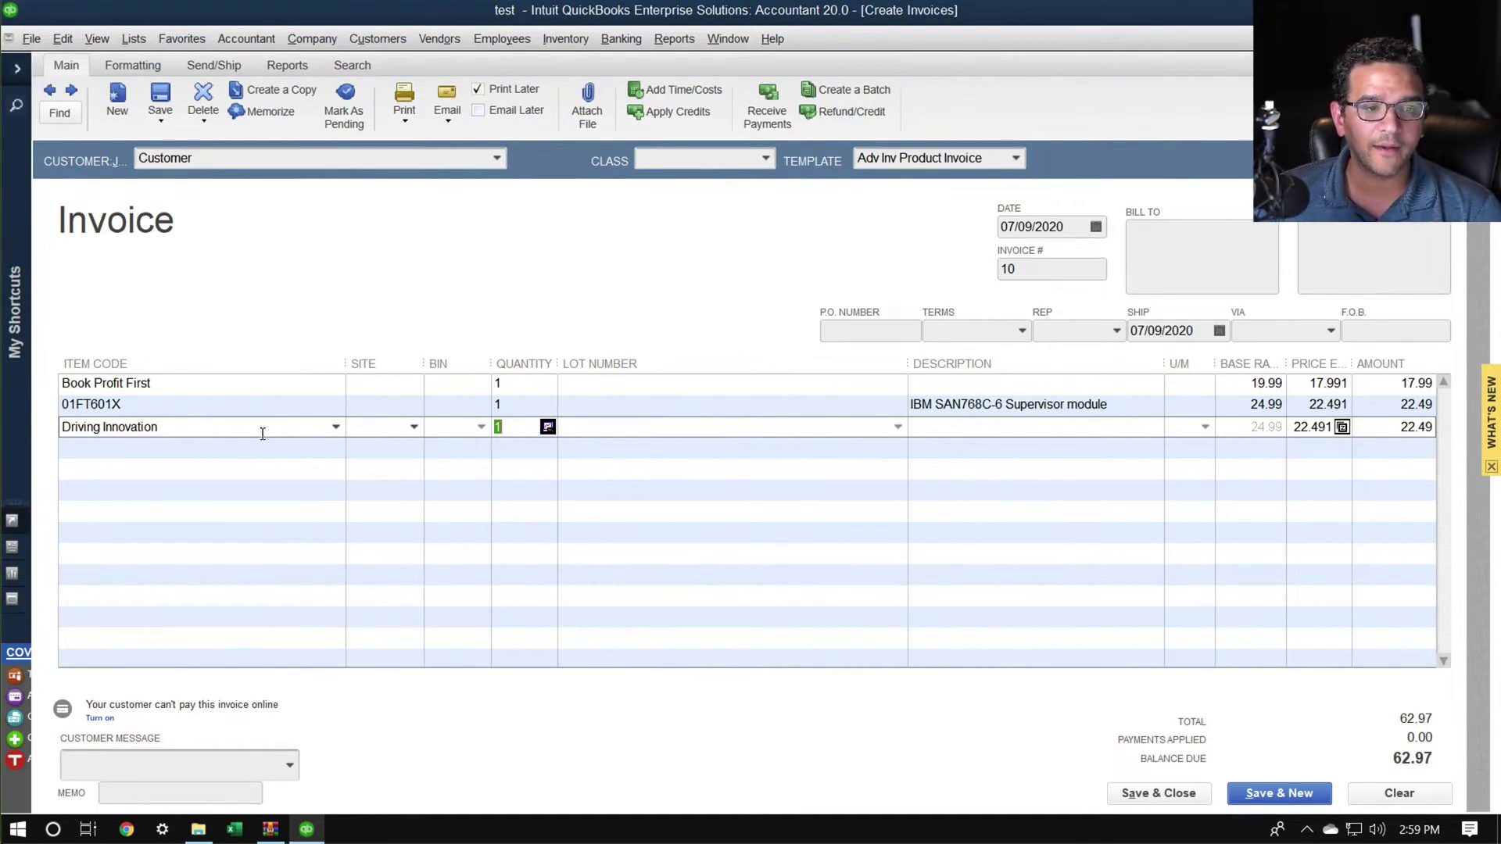
{"action": "left_click", "coordinate": [670, 382]}
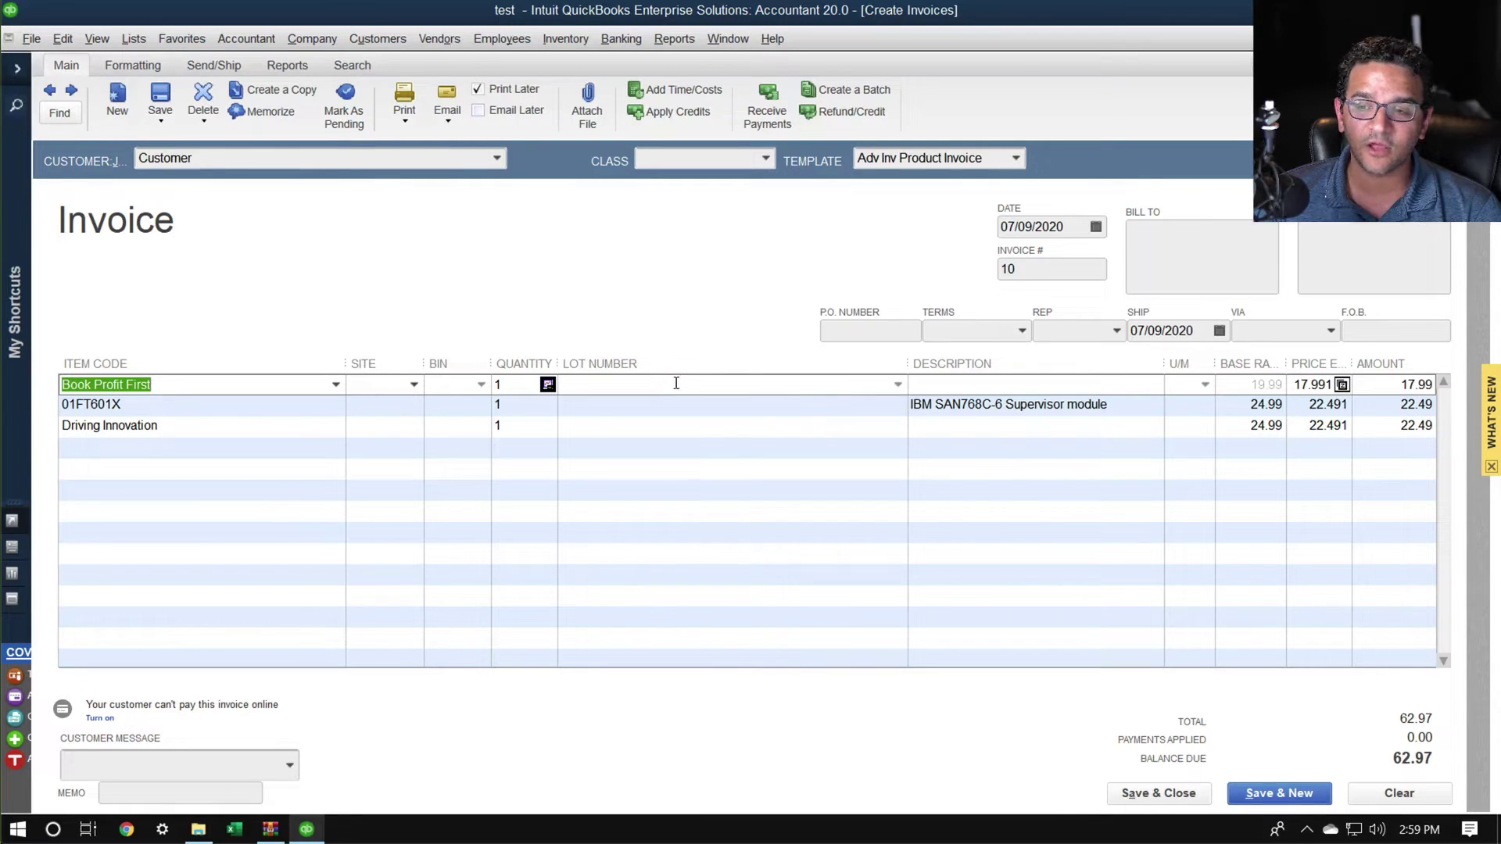
Set the site to CA Location on the first line and apply it to all items.
{"action": "left_click", "coordinate": [673, 402]}
{"action": "left_click", "coordinate": [668, 385]}
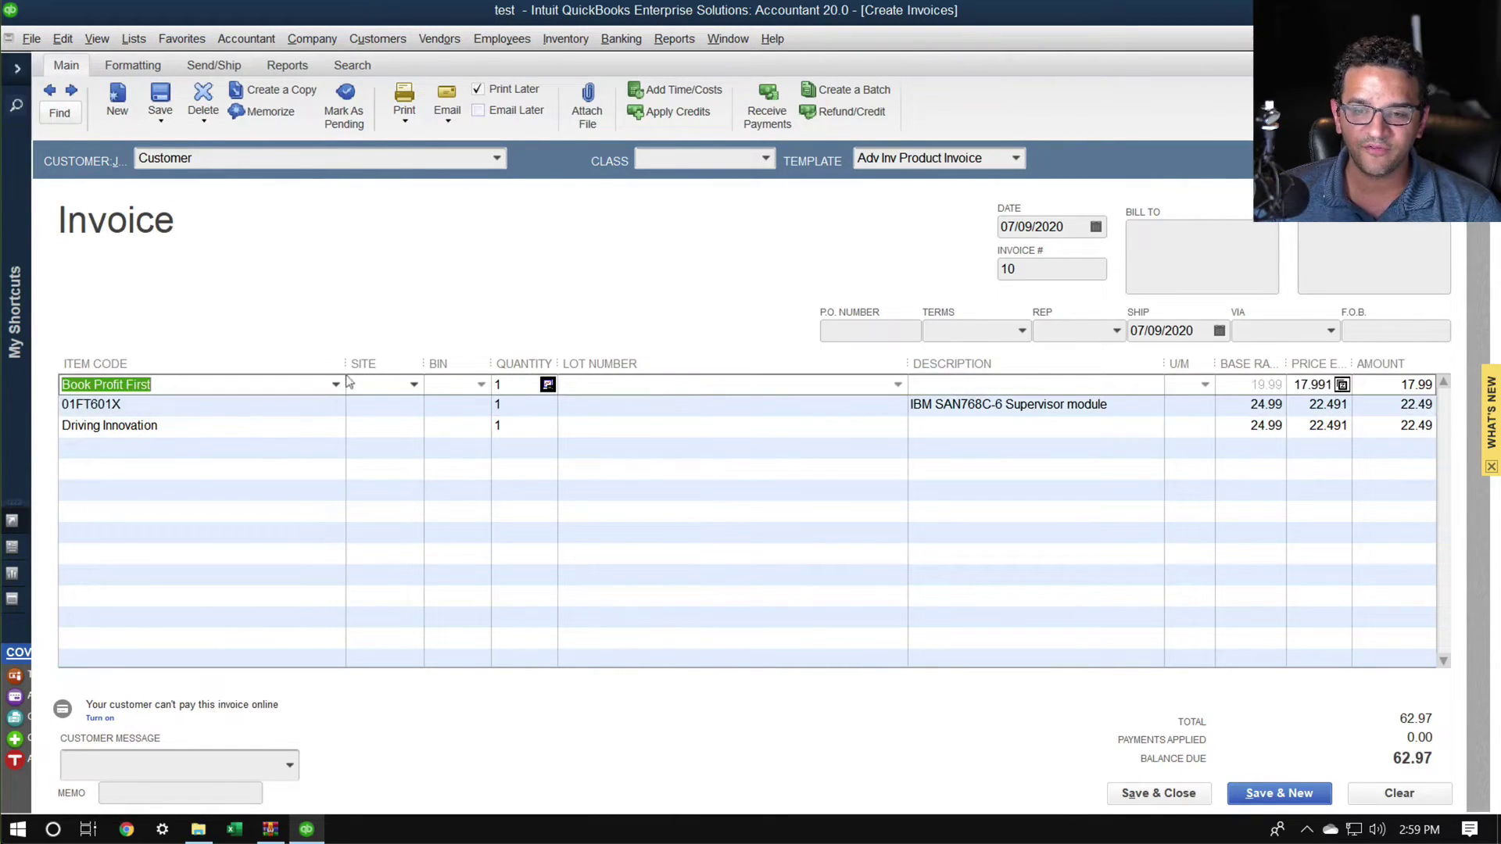
{"action": "left_click", "coordinate": [412, 384]}
{"action": "left_click", "coordinate": [391, 452]}
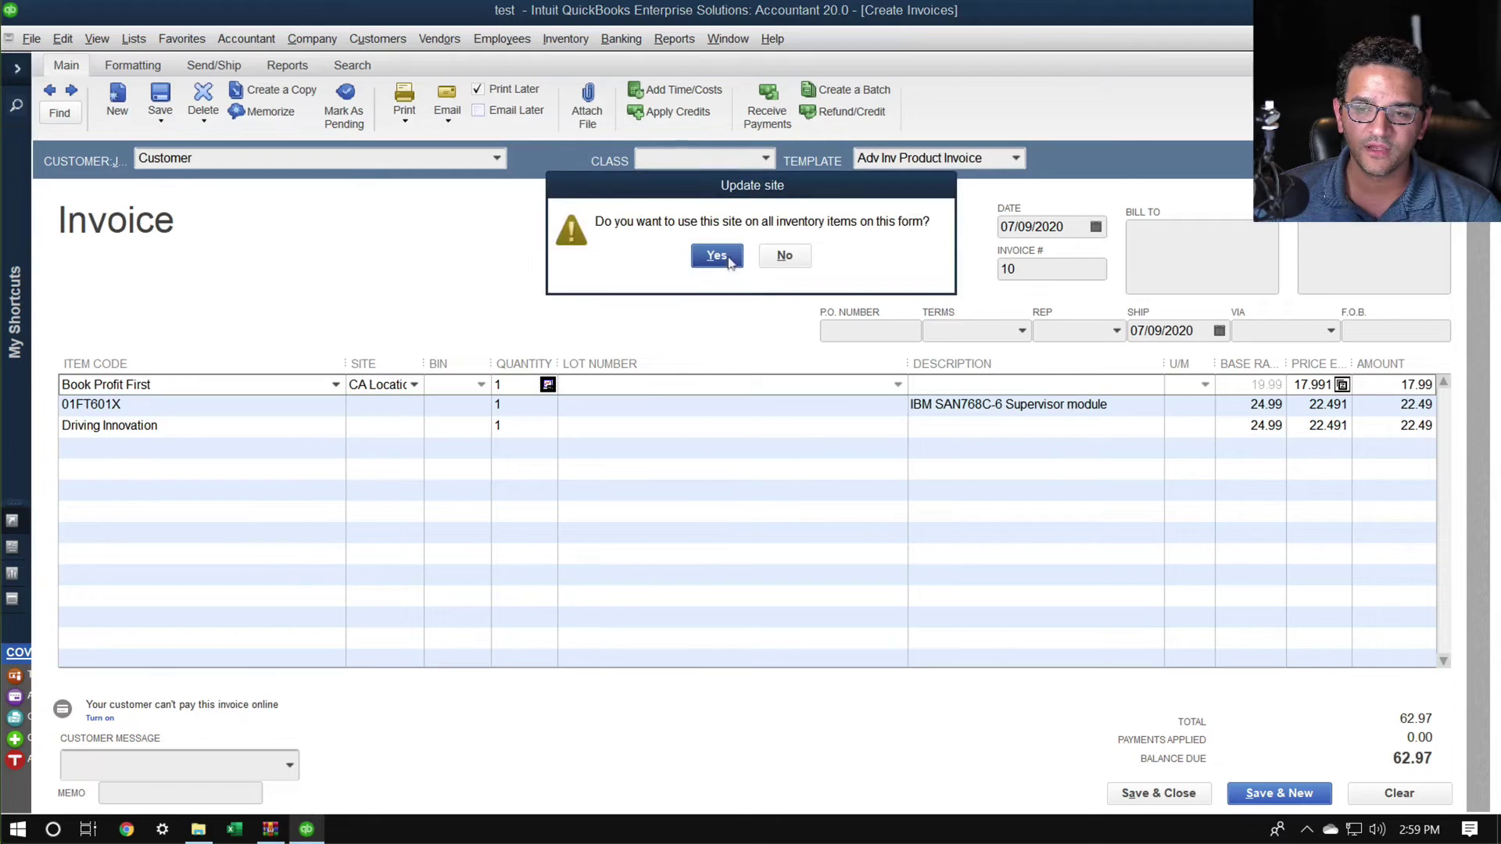
{"action": "left_click", "coordinate": [730, 258]}
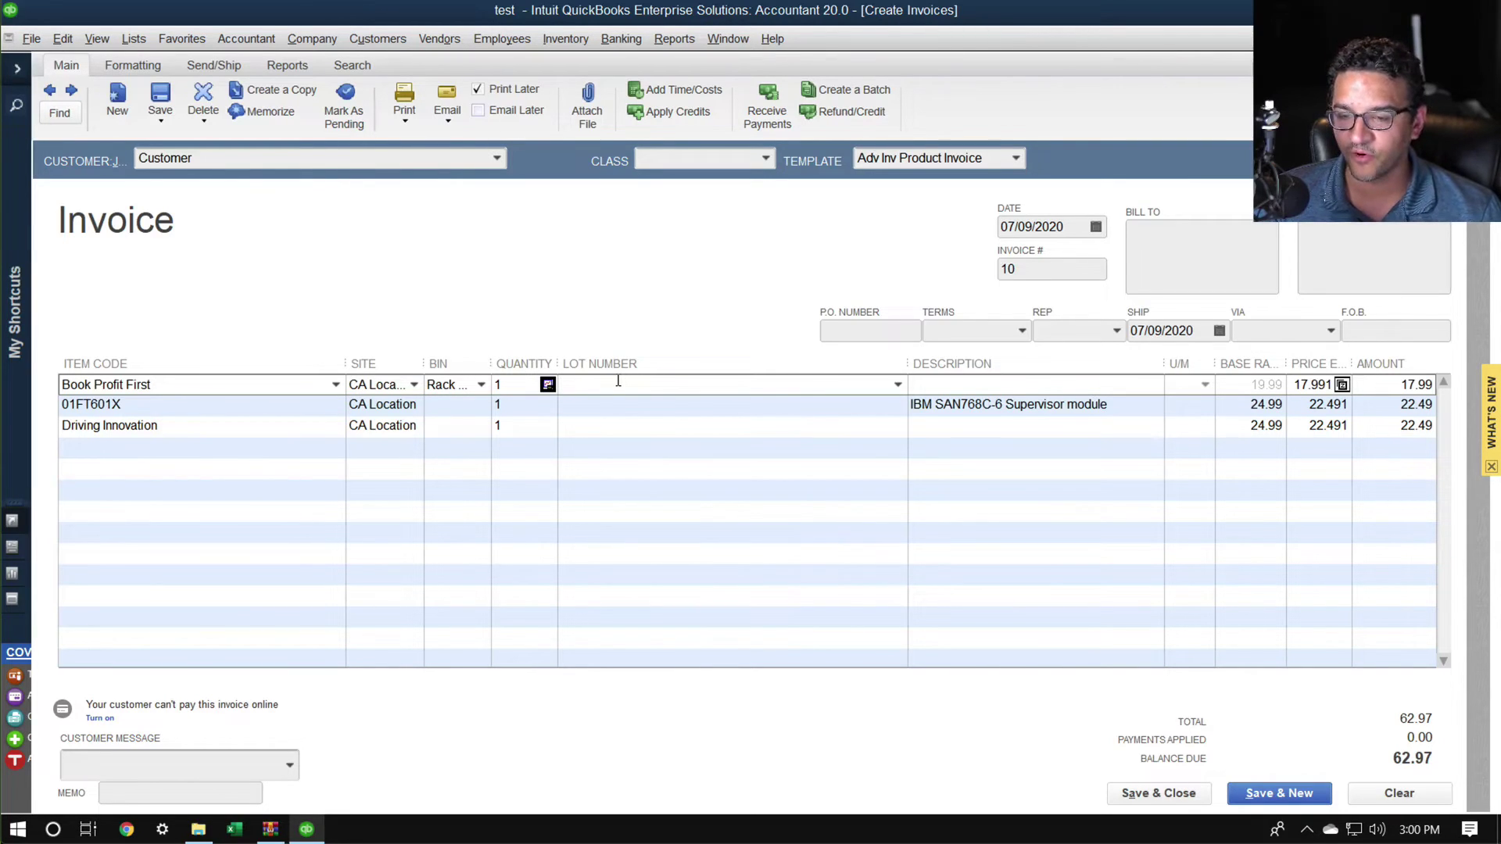
Give Book Profit First lot number 1 and close the invoice.
{"action": "type", "text": "1"}
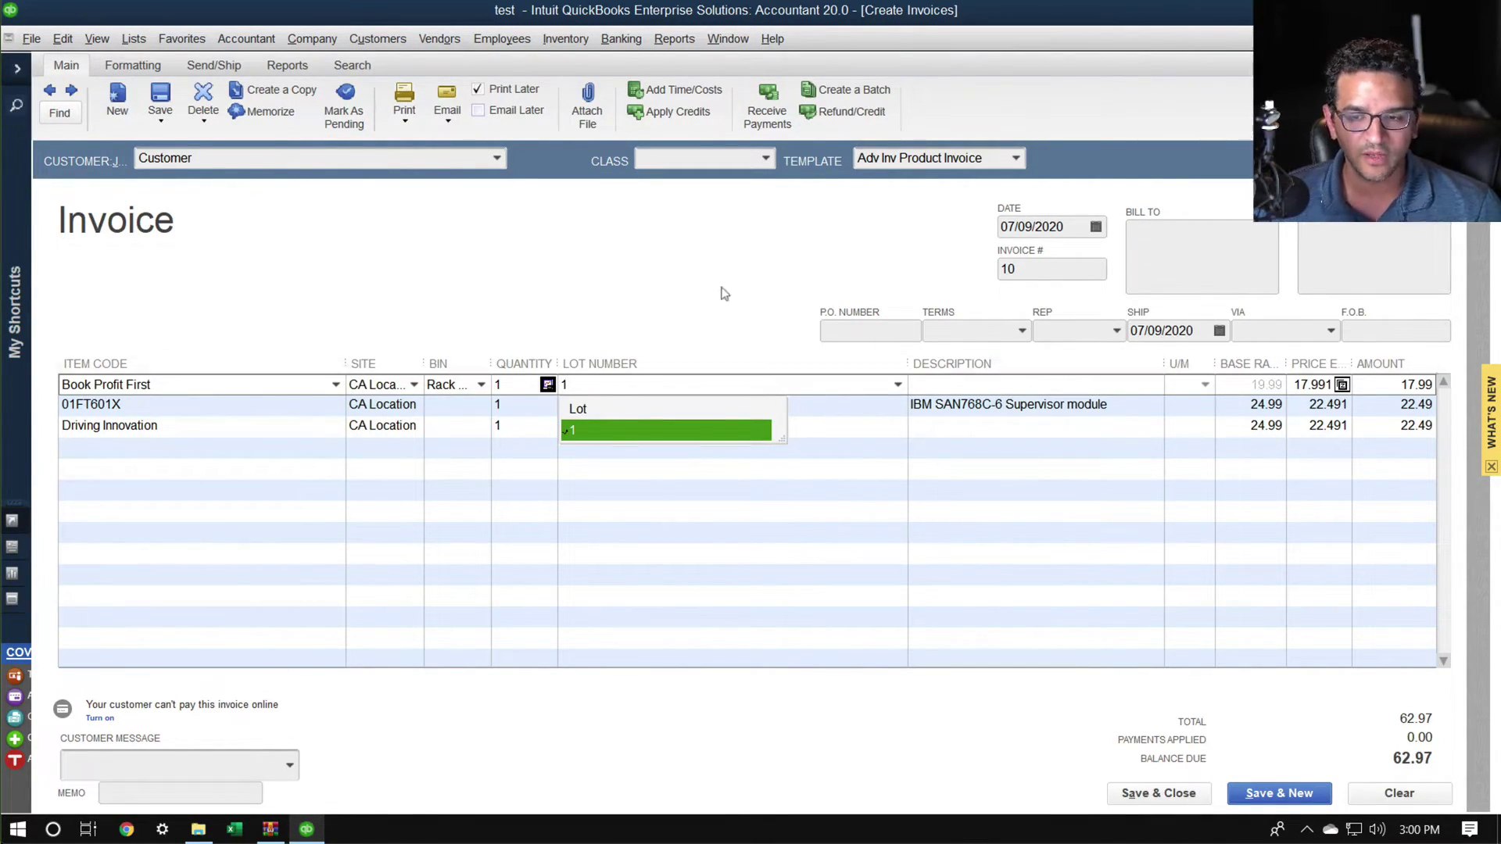
{"action": "key", "text": "Return"}
{"action": "left_click", "coordinate": [636, 404]}
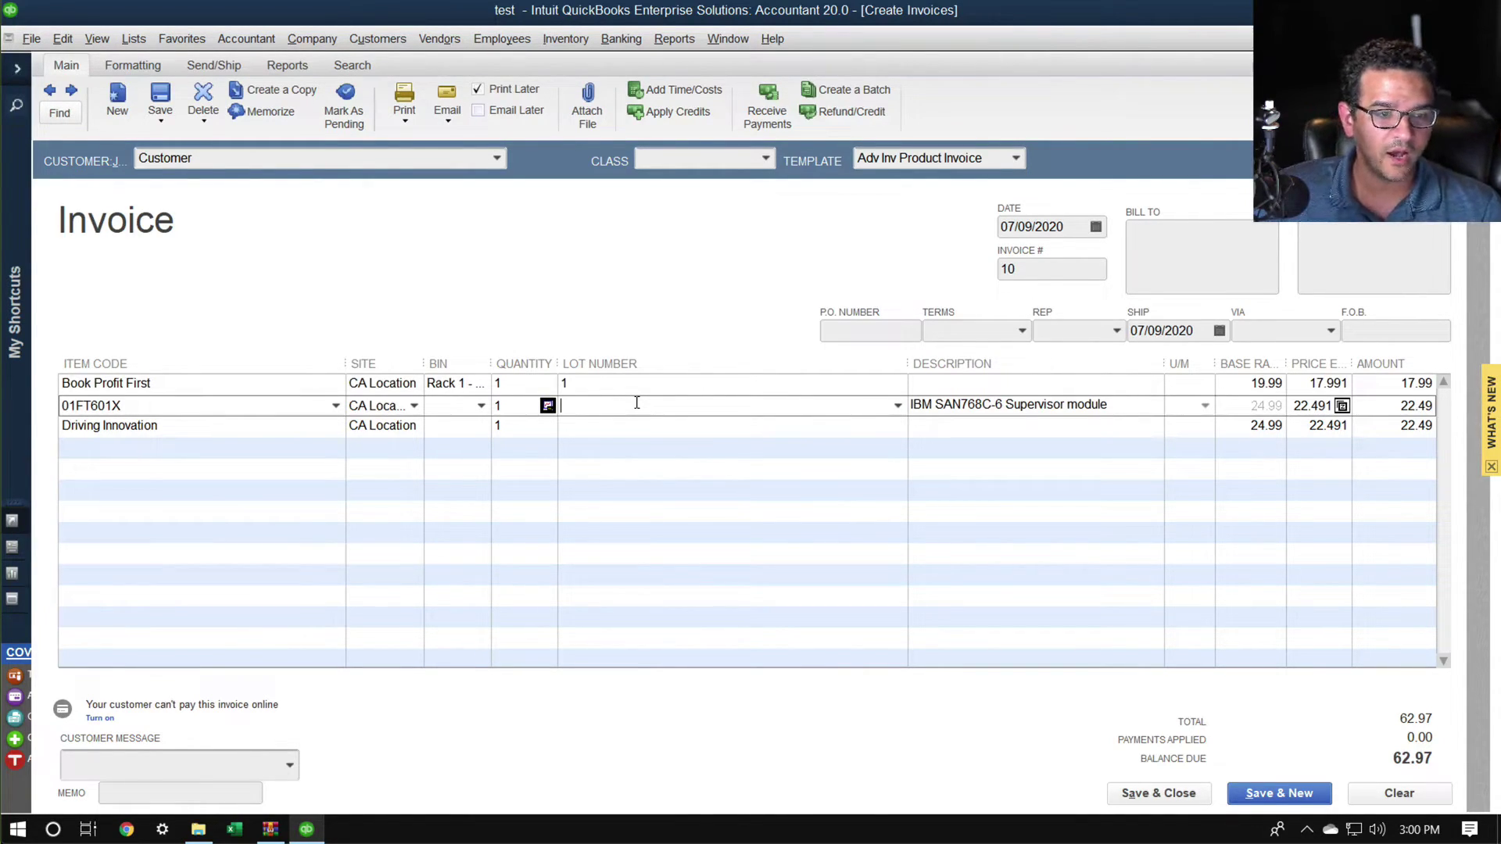
{"action": "key", "text": "Escape"}
Discard the invoice without saving and bring up File > Print Forms > Labels.
{"action": "left_click", "coordinate": [744, 266]}
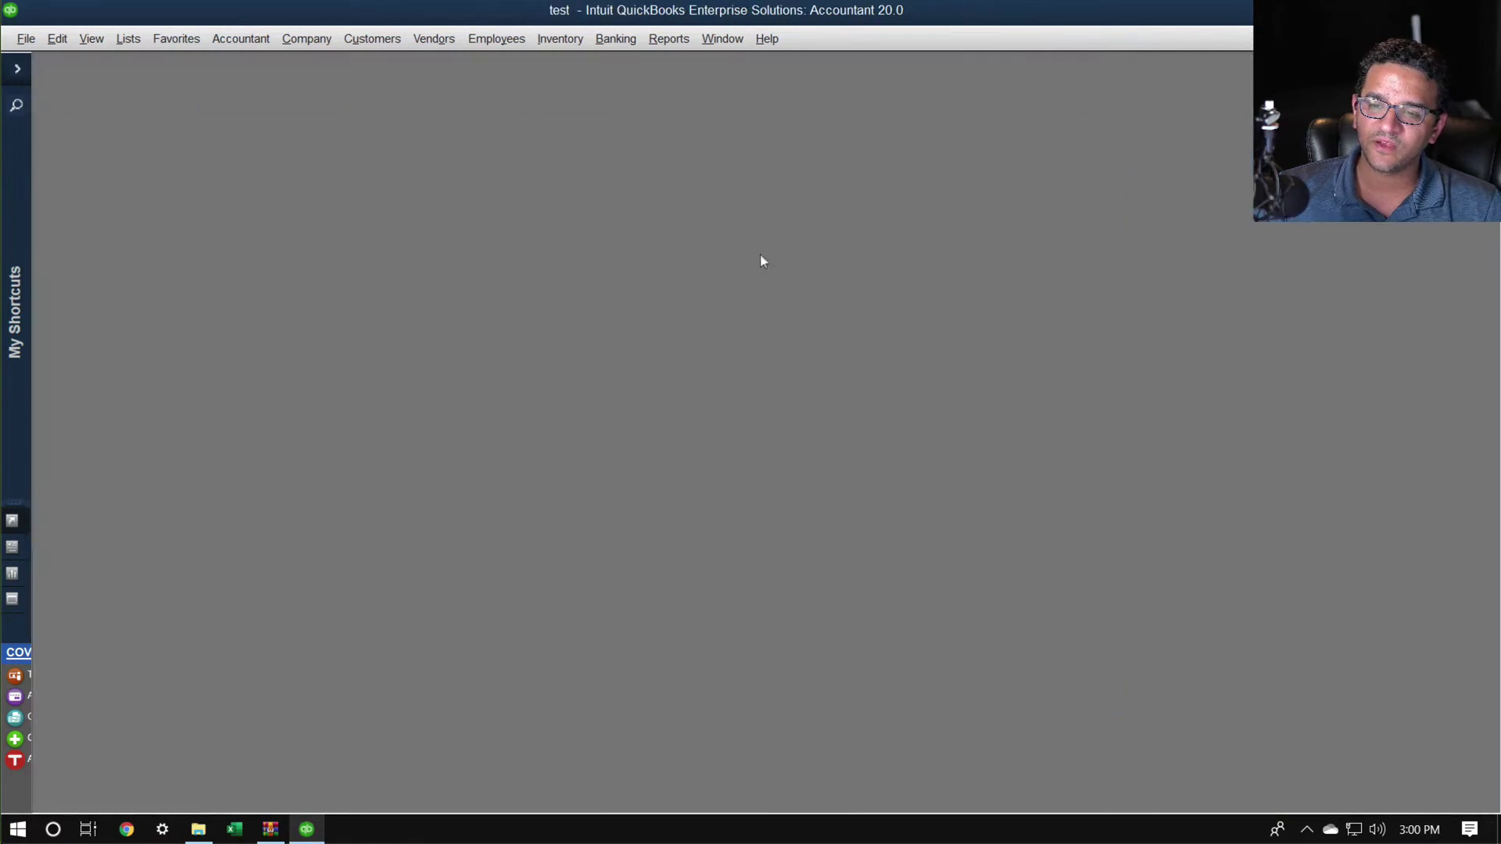
{"action": "left_click", "coordinate": [55, 41]}
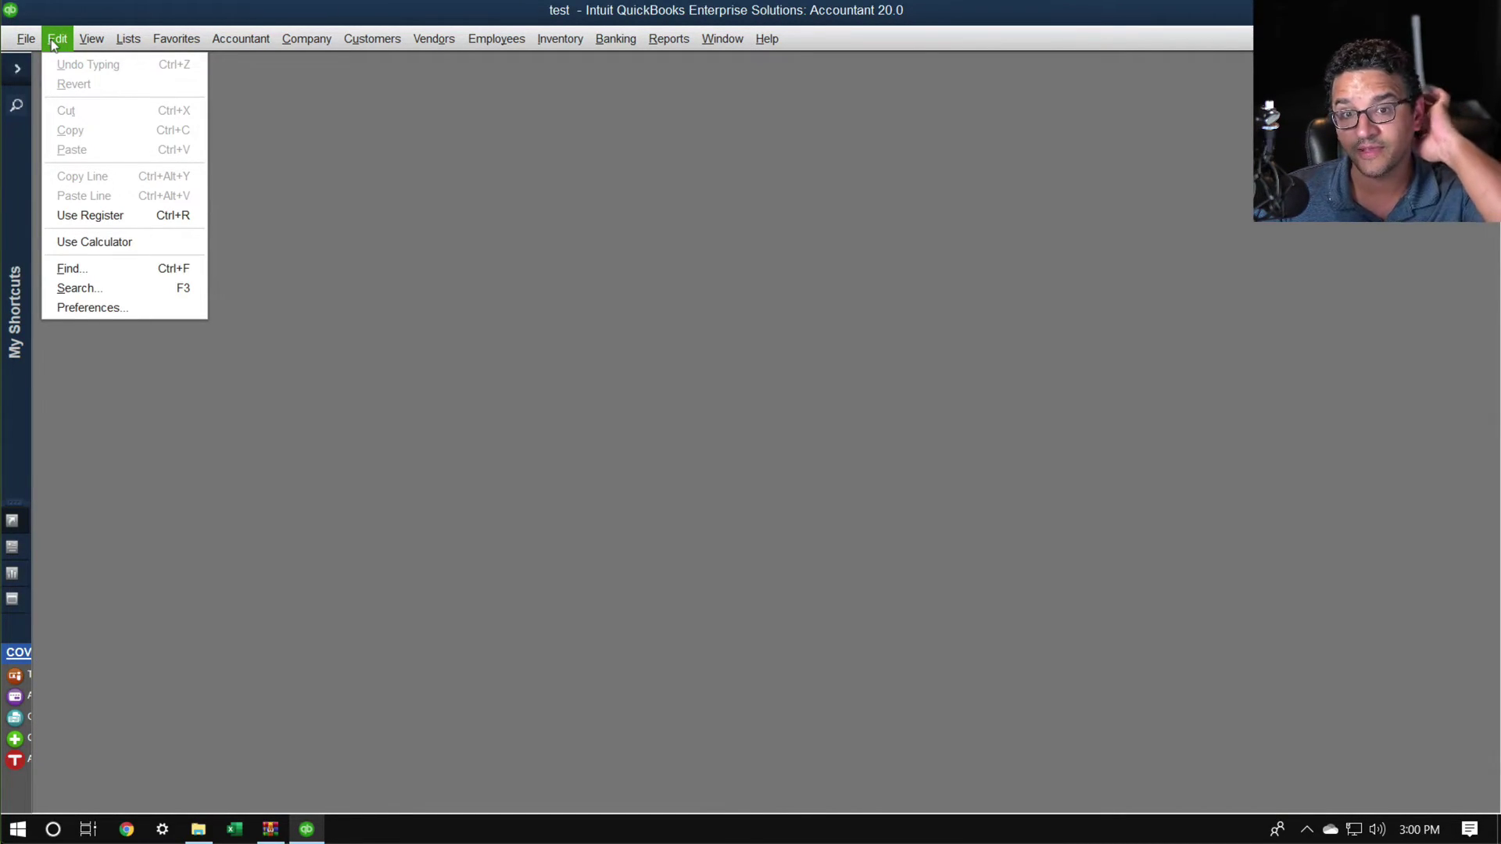
{"action": "mouse_move", "coordinate": [20, 39]}
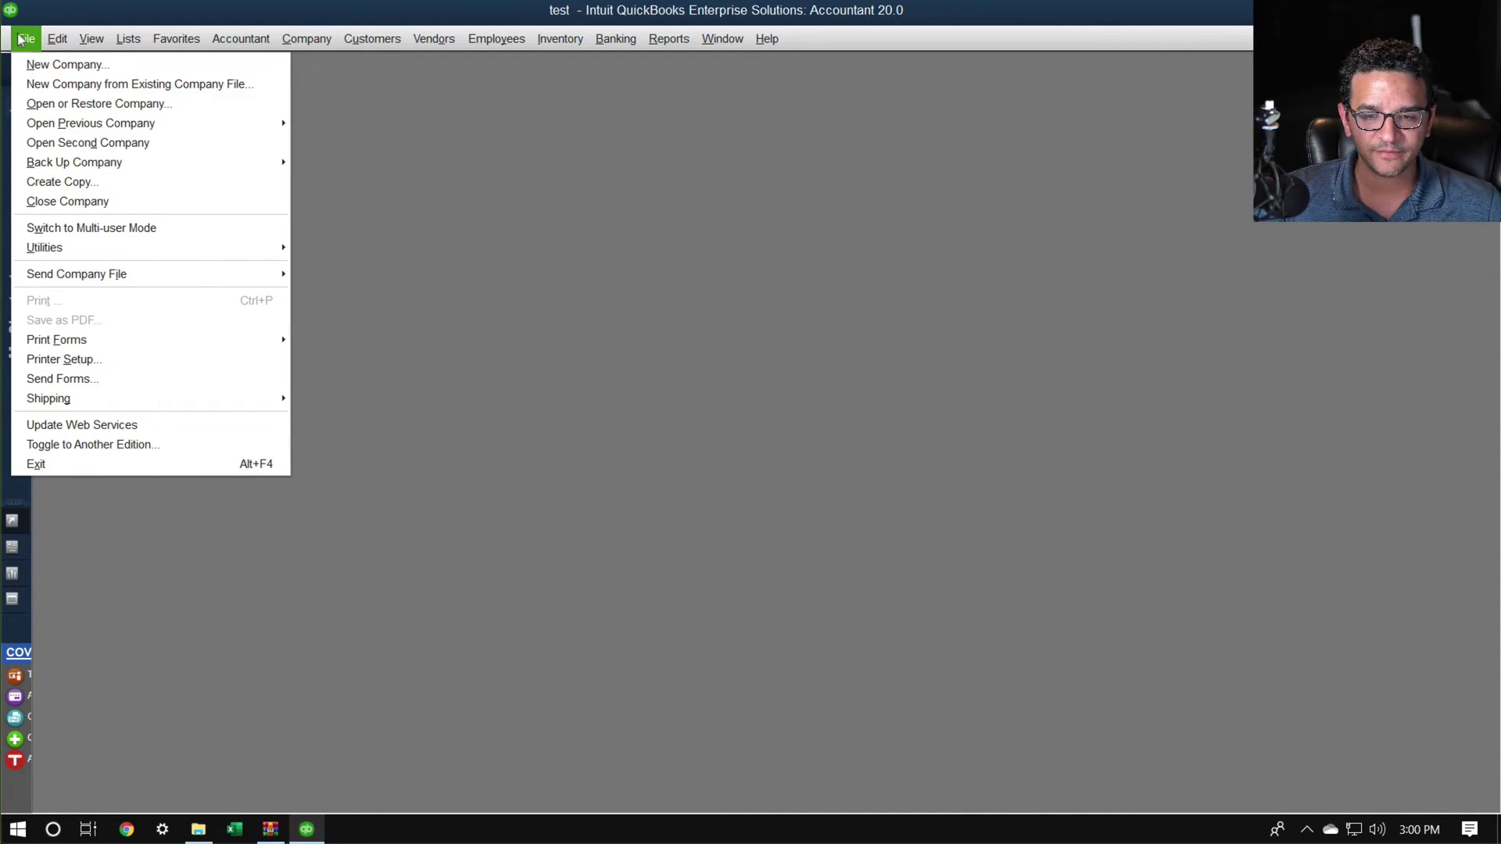
{"action": "left_click", "coordinate": [104, 341]}
{"action": "left_click", "coordinate": [106, 341]}
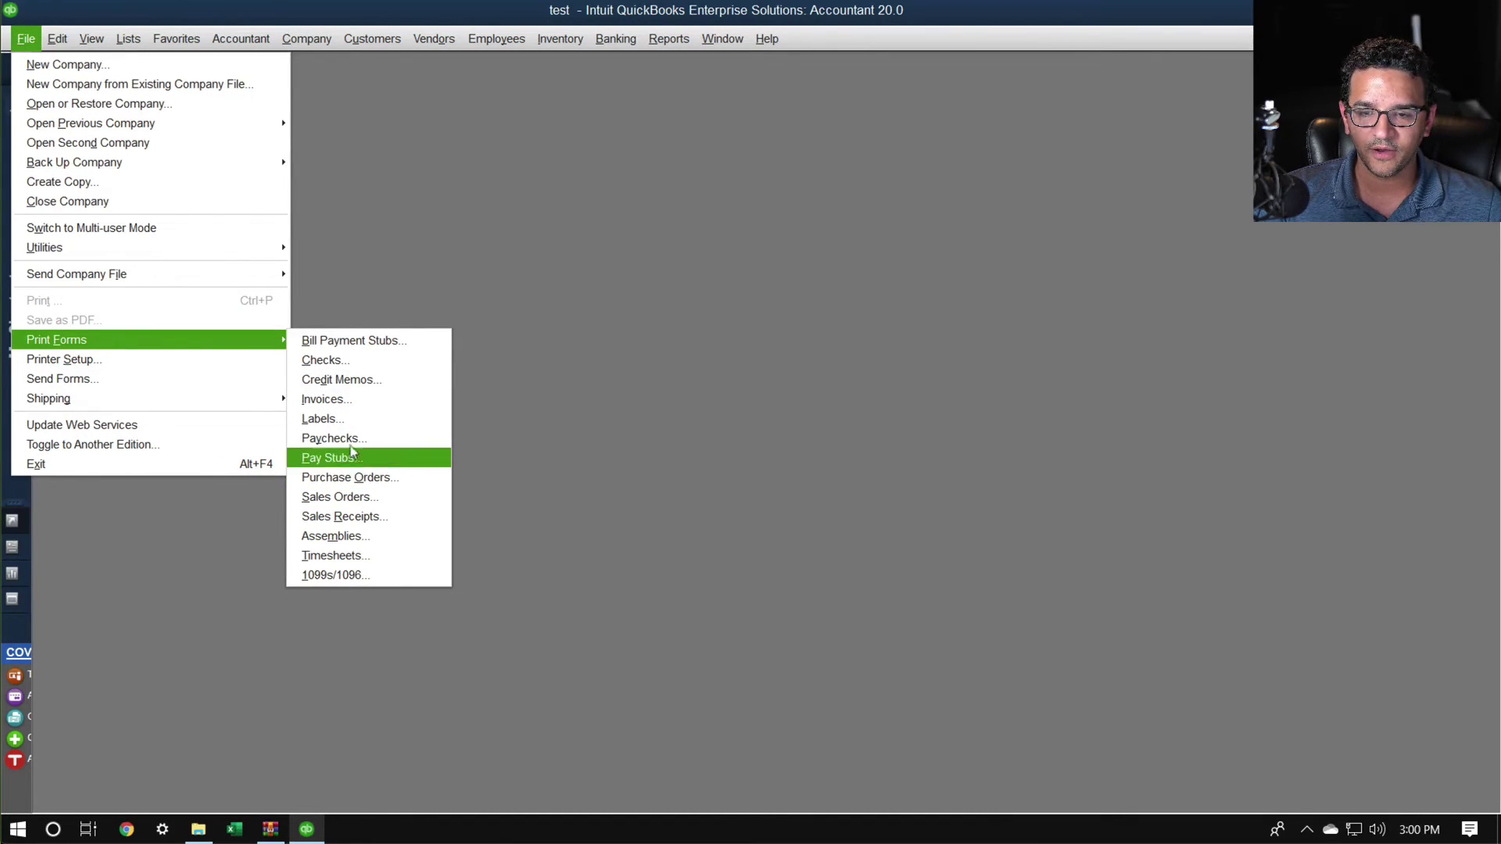
{"action": "left_click", "coordinate": [351, 418]}
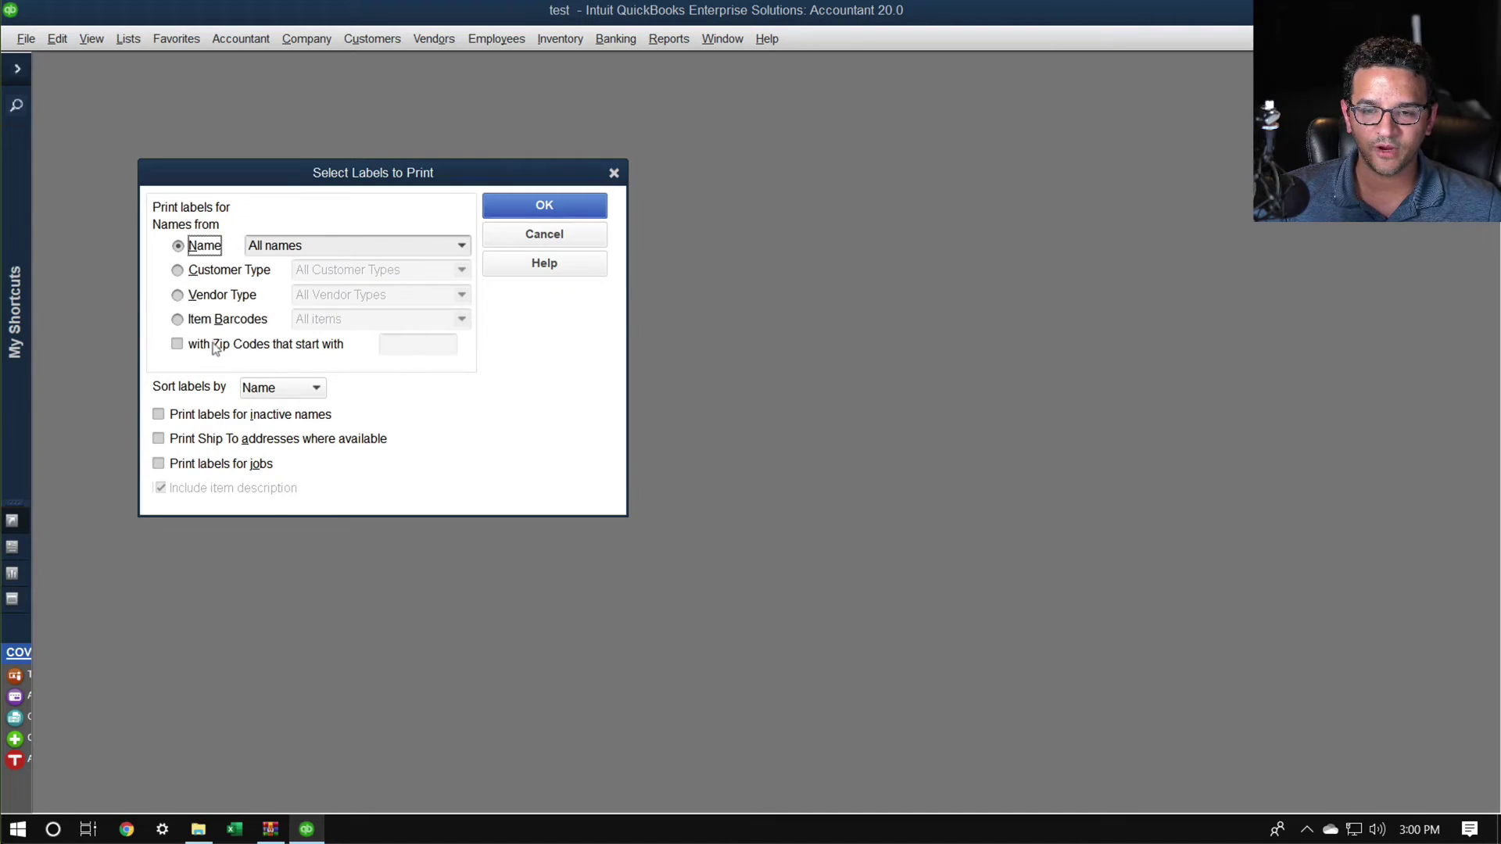
Choose Item Barcodes labels covering all inventory items and confirm.
{"action": "left_click", "coordinate": [217, 321]}
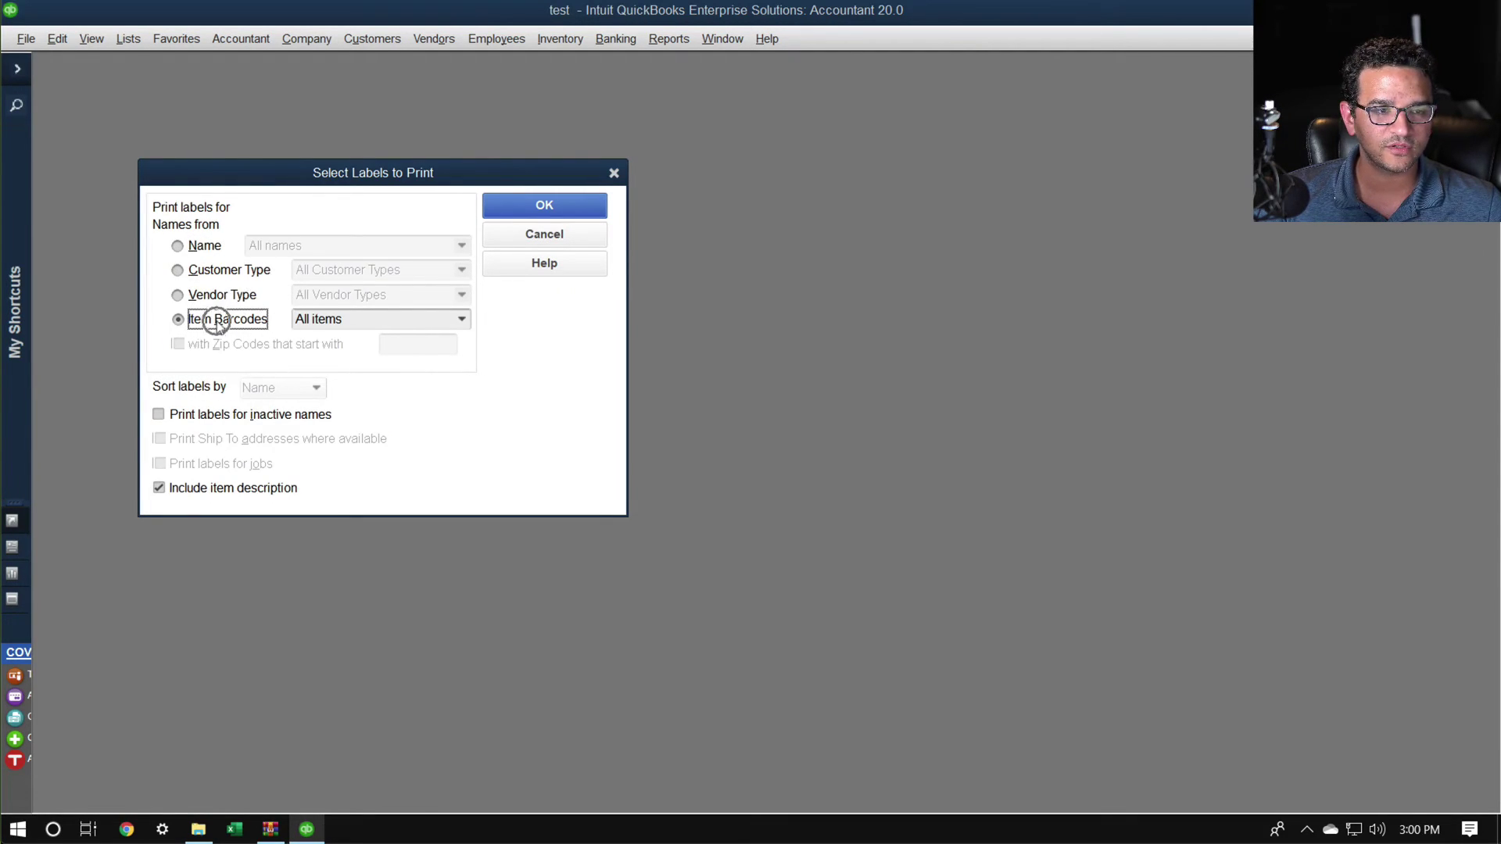
{"action": "left_click", "coordinate": [462, 319]}
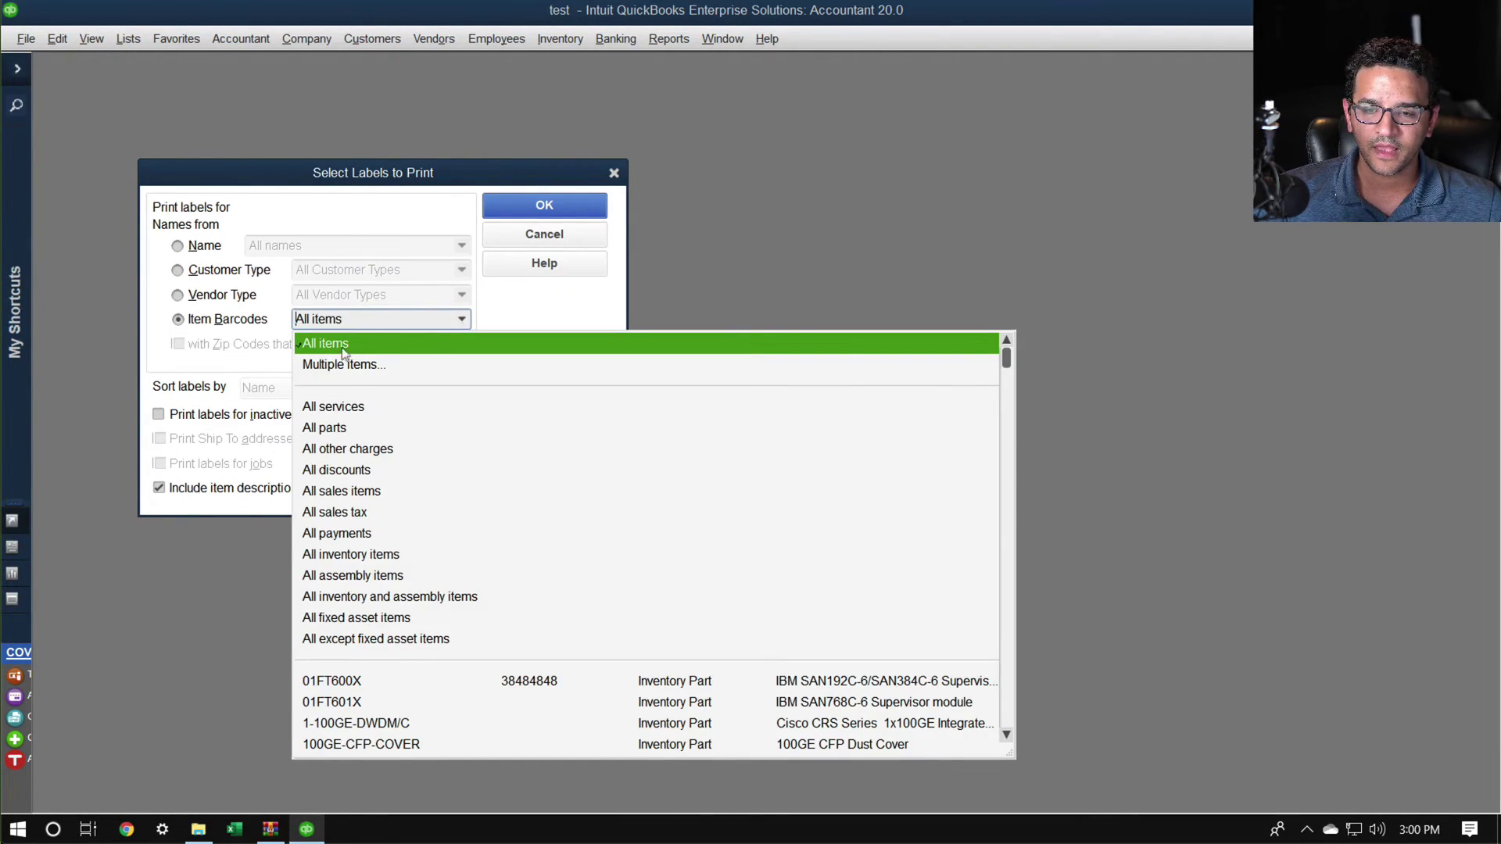
{"action": "left_click", "coordinate": [353, 555]}
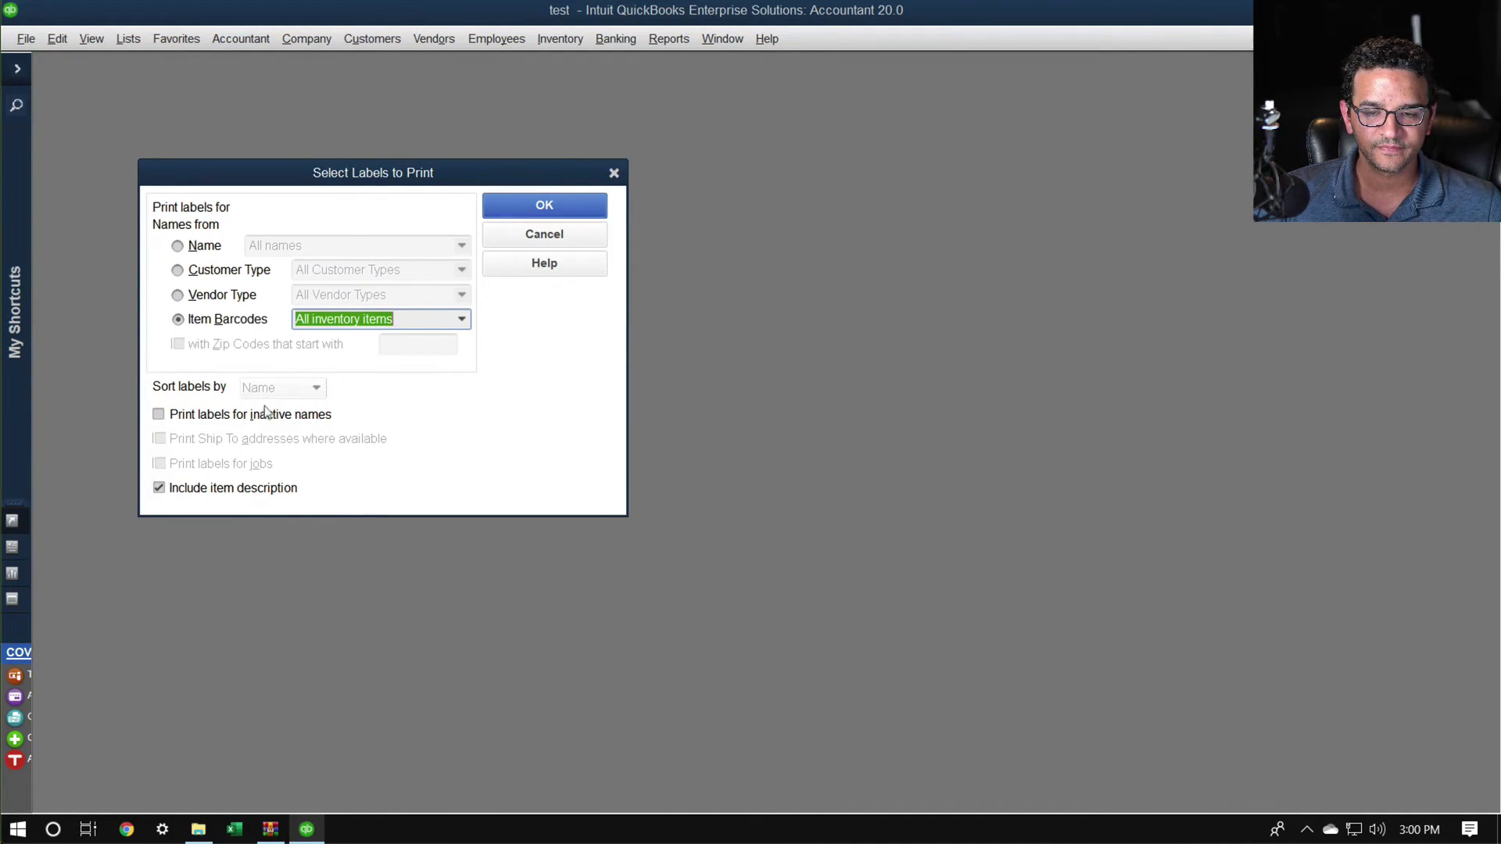
{"action": "left_click", "coordinate": [531, 205]}
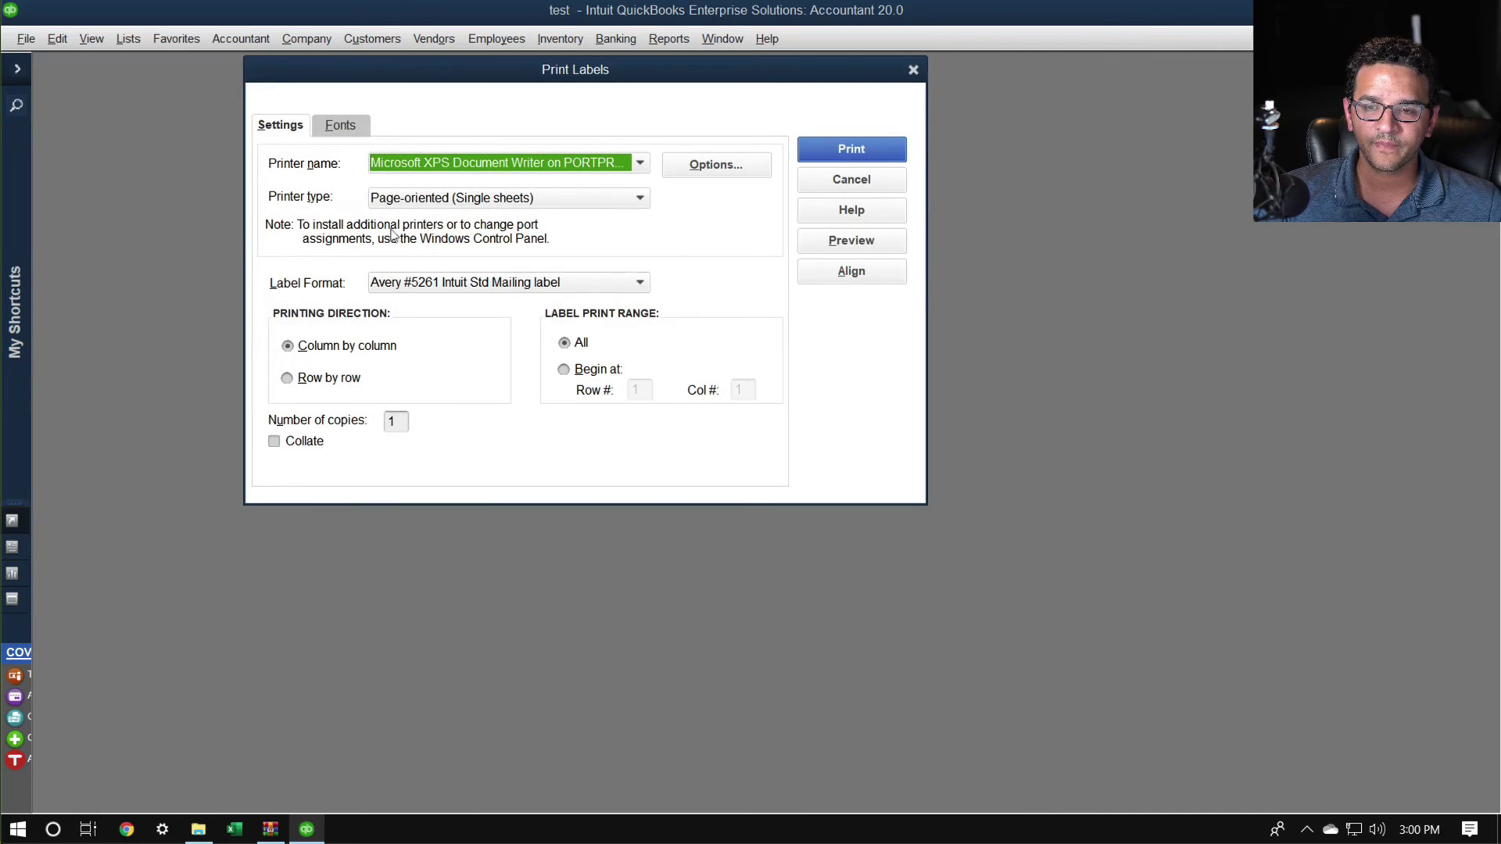
Preview the barcode labels in Avery #5261 Intuit Std Name & Phone format.
{"action": "left_click", "coordinate": [449, 287]}
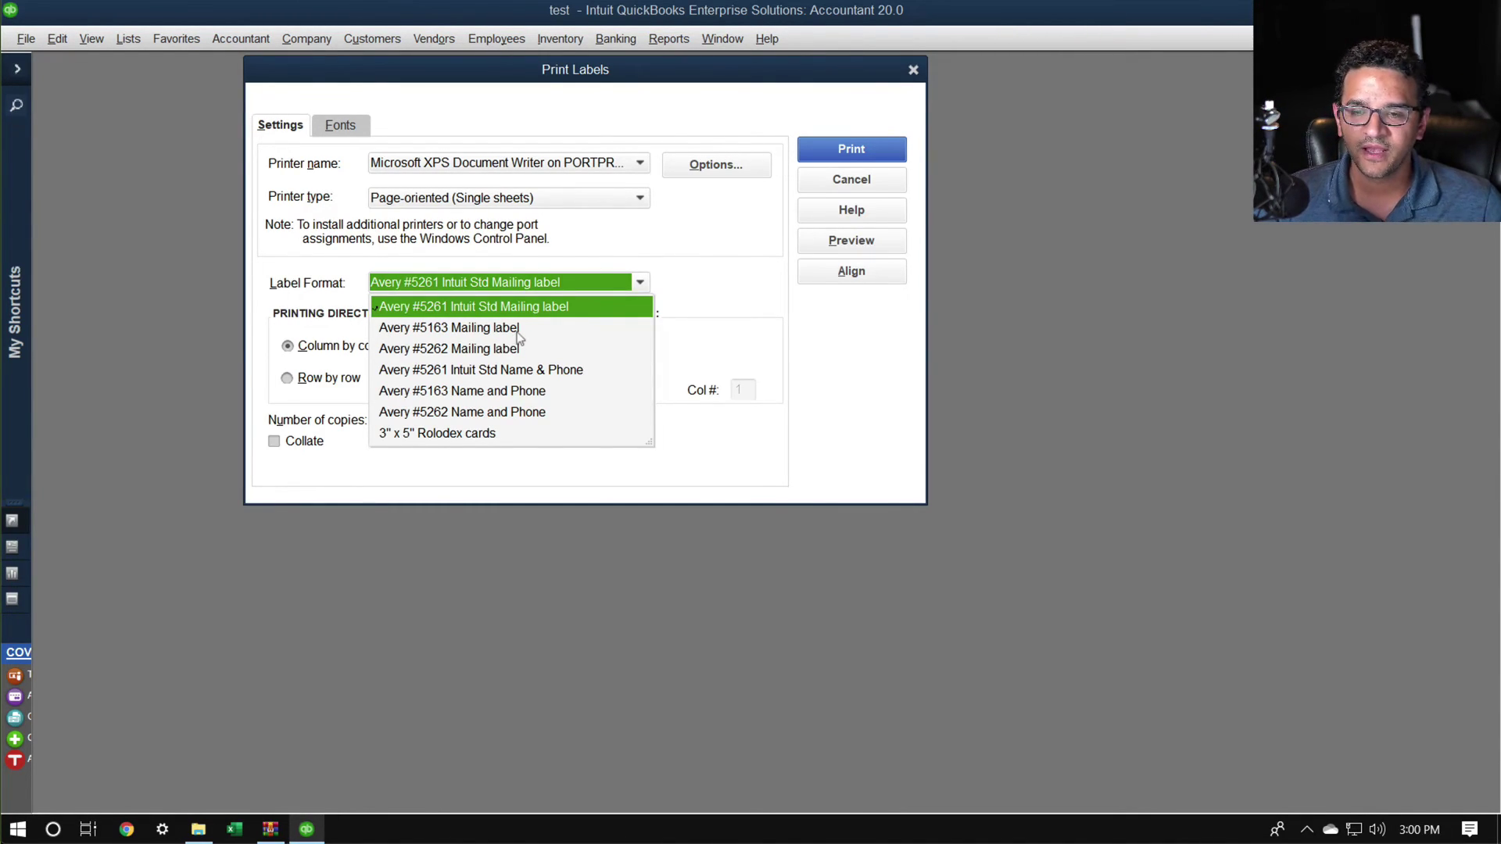
{"action": "left_click", "coordinate": [494, 370]}
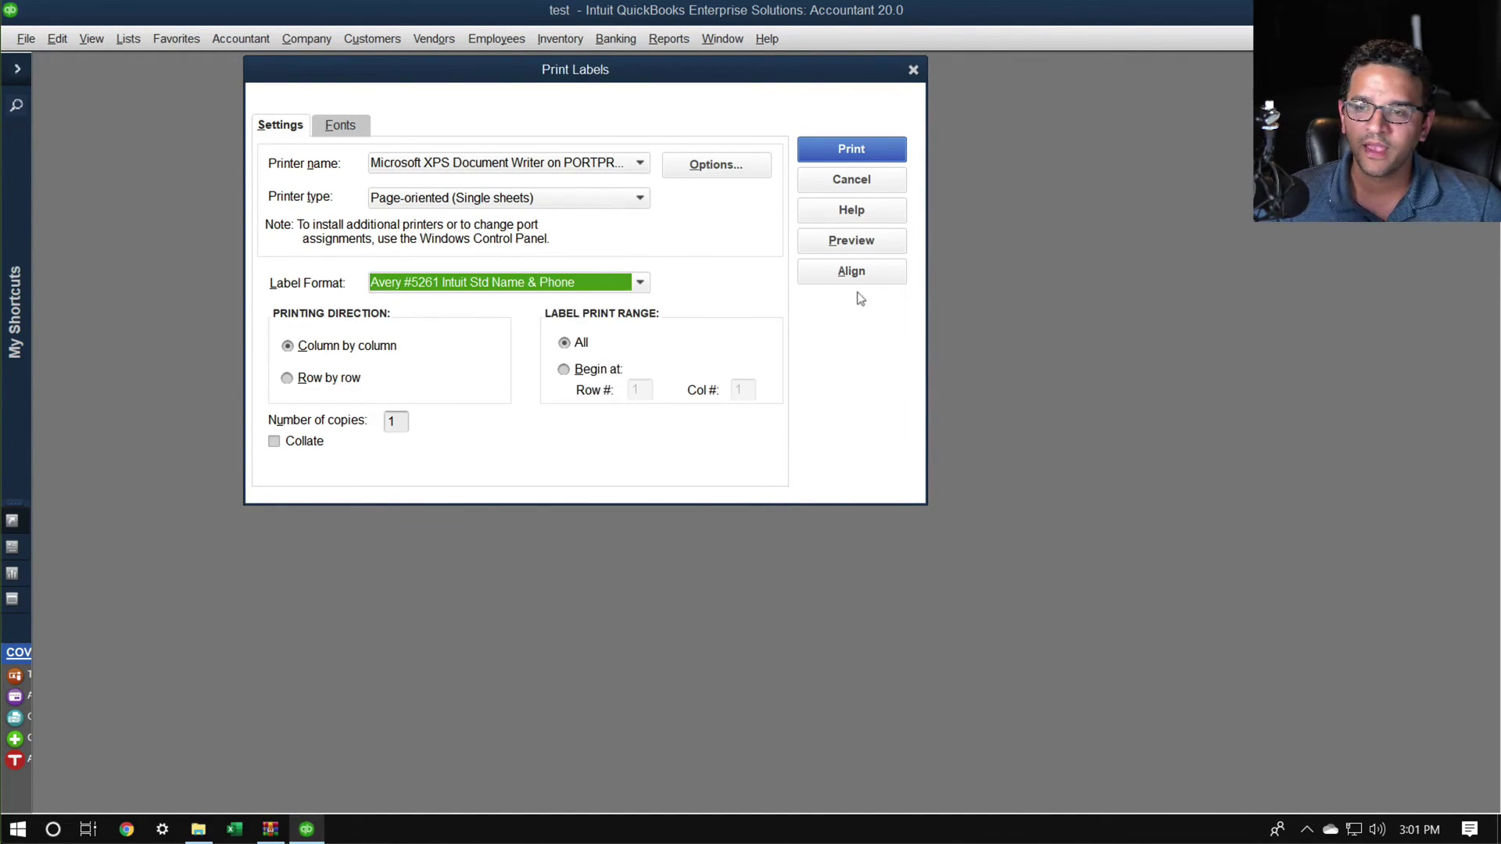
{"action": "left_click", "coordinate": [852, 241]}
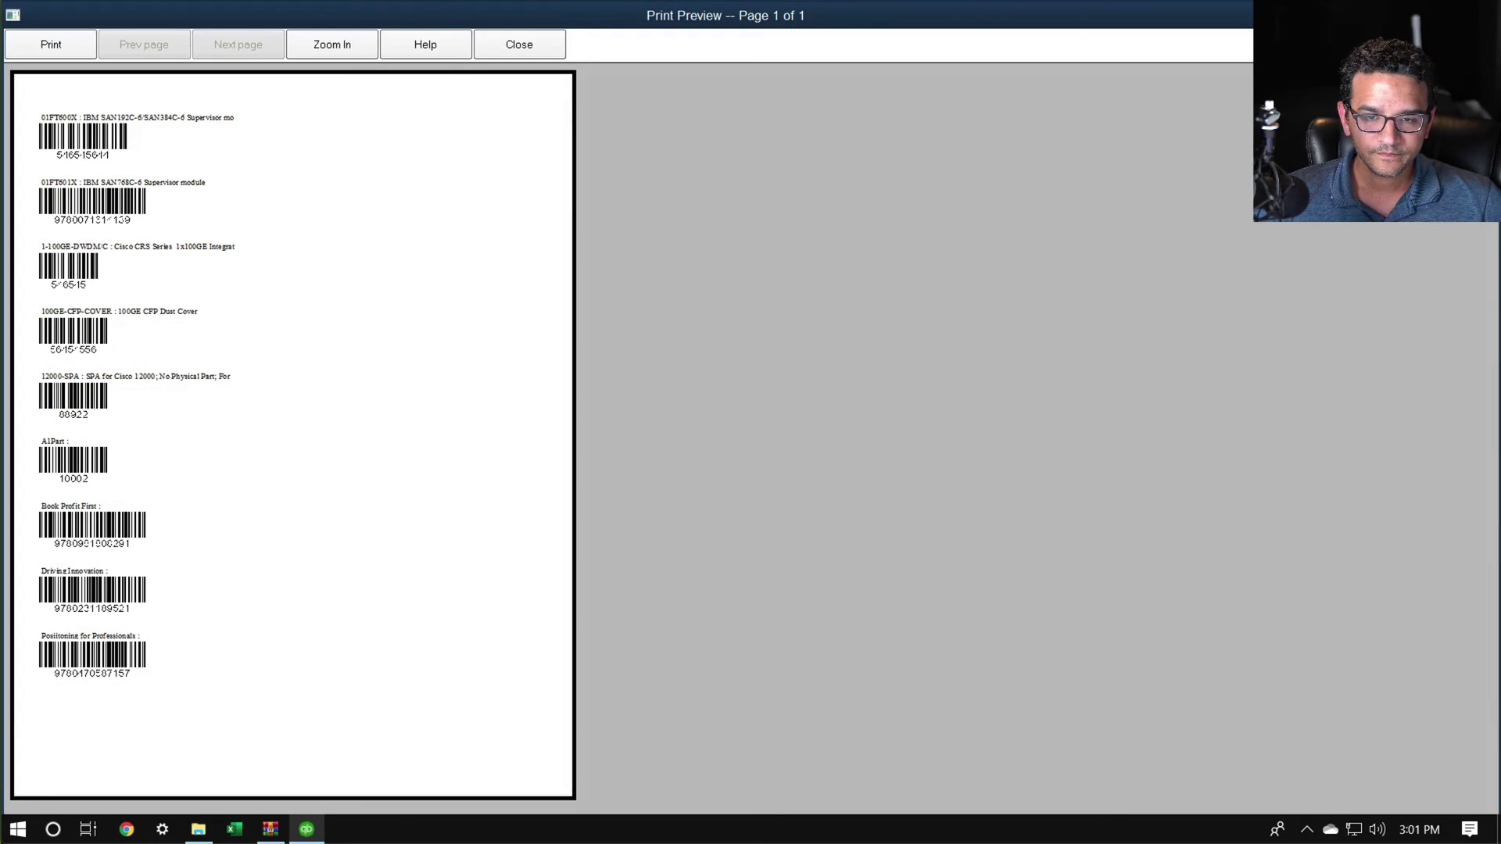